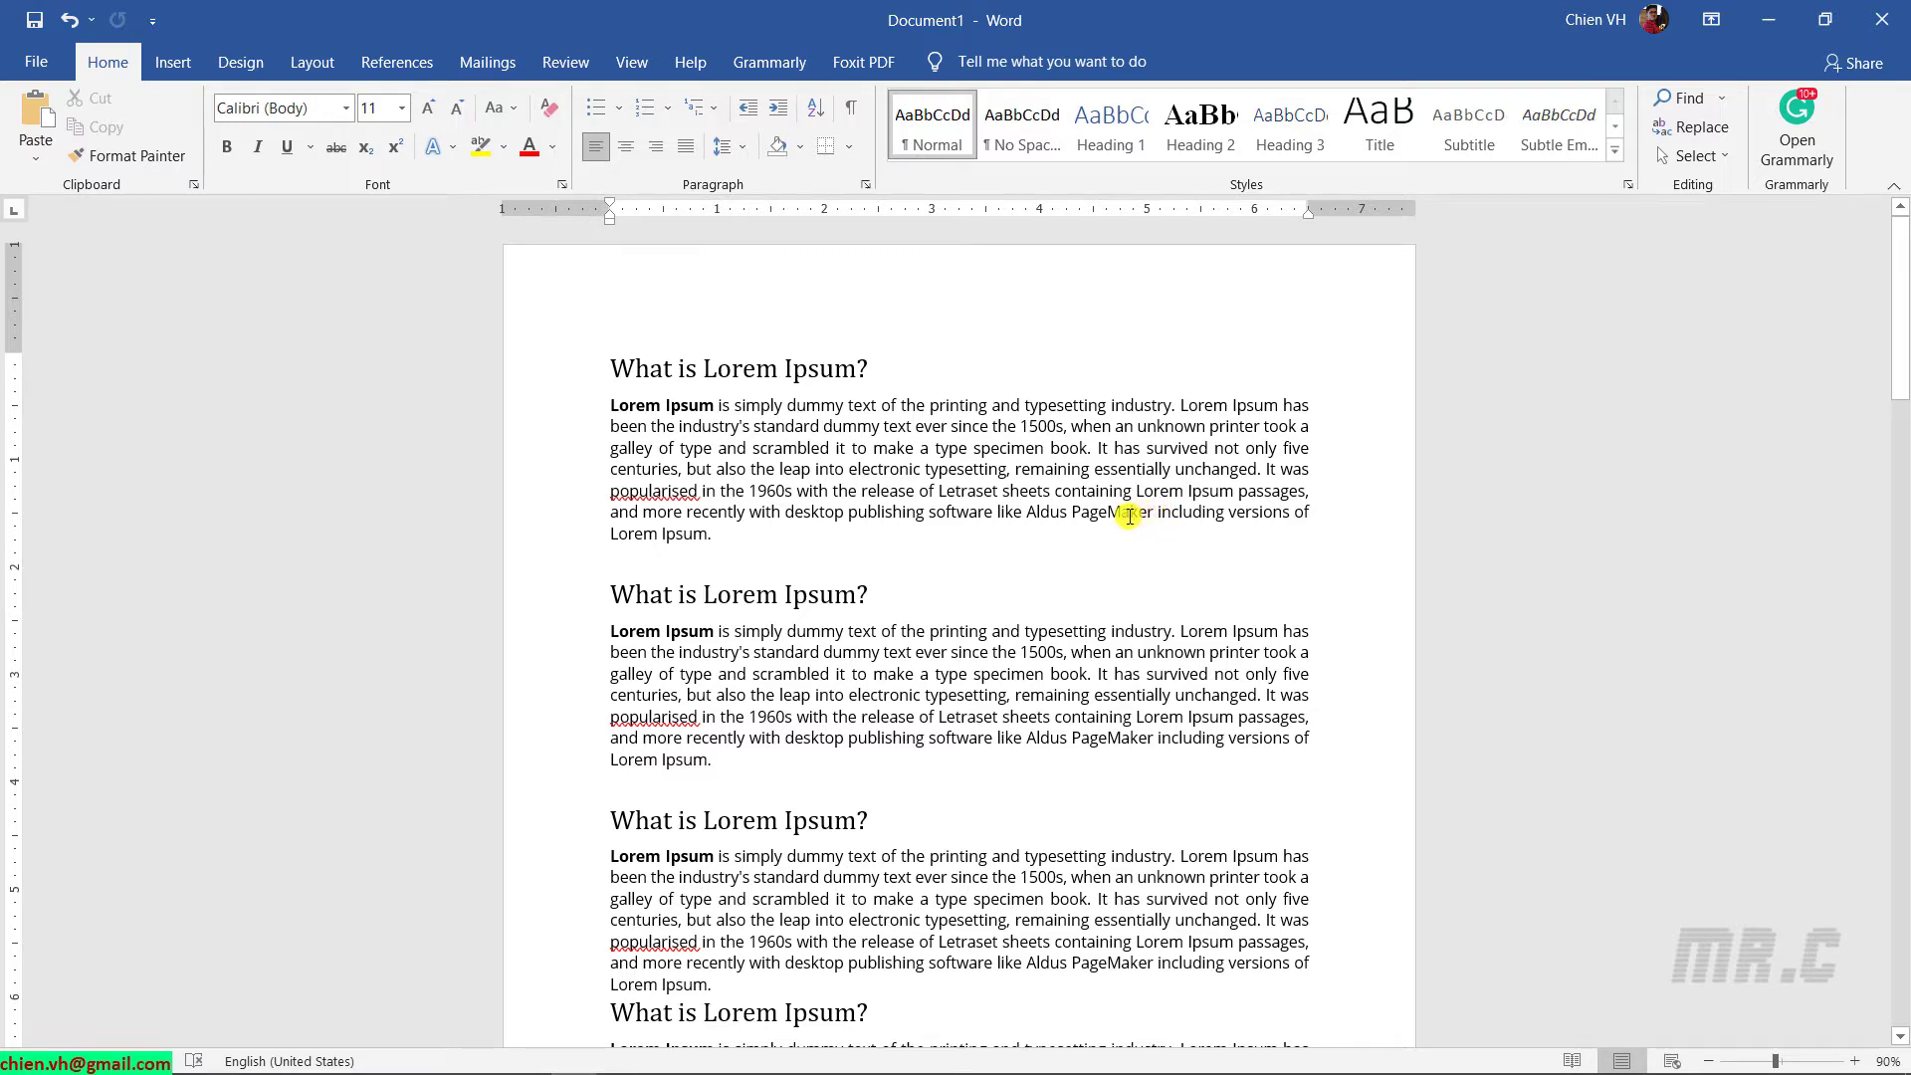
# View the account information in the File view, then return to the document
pyautogui.click(42, 66)
pyautogui.click(62, 931)
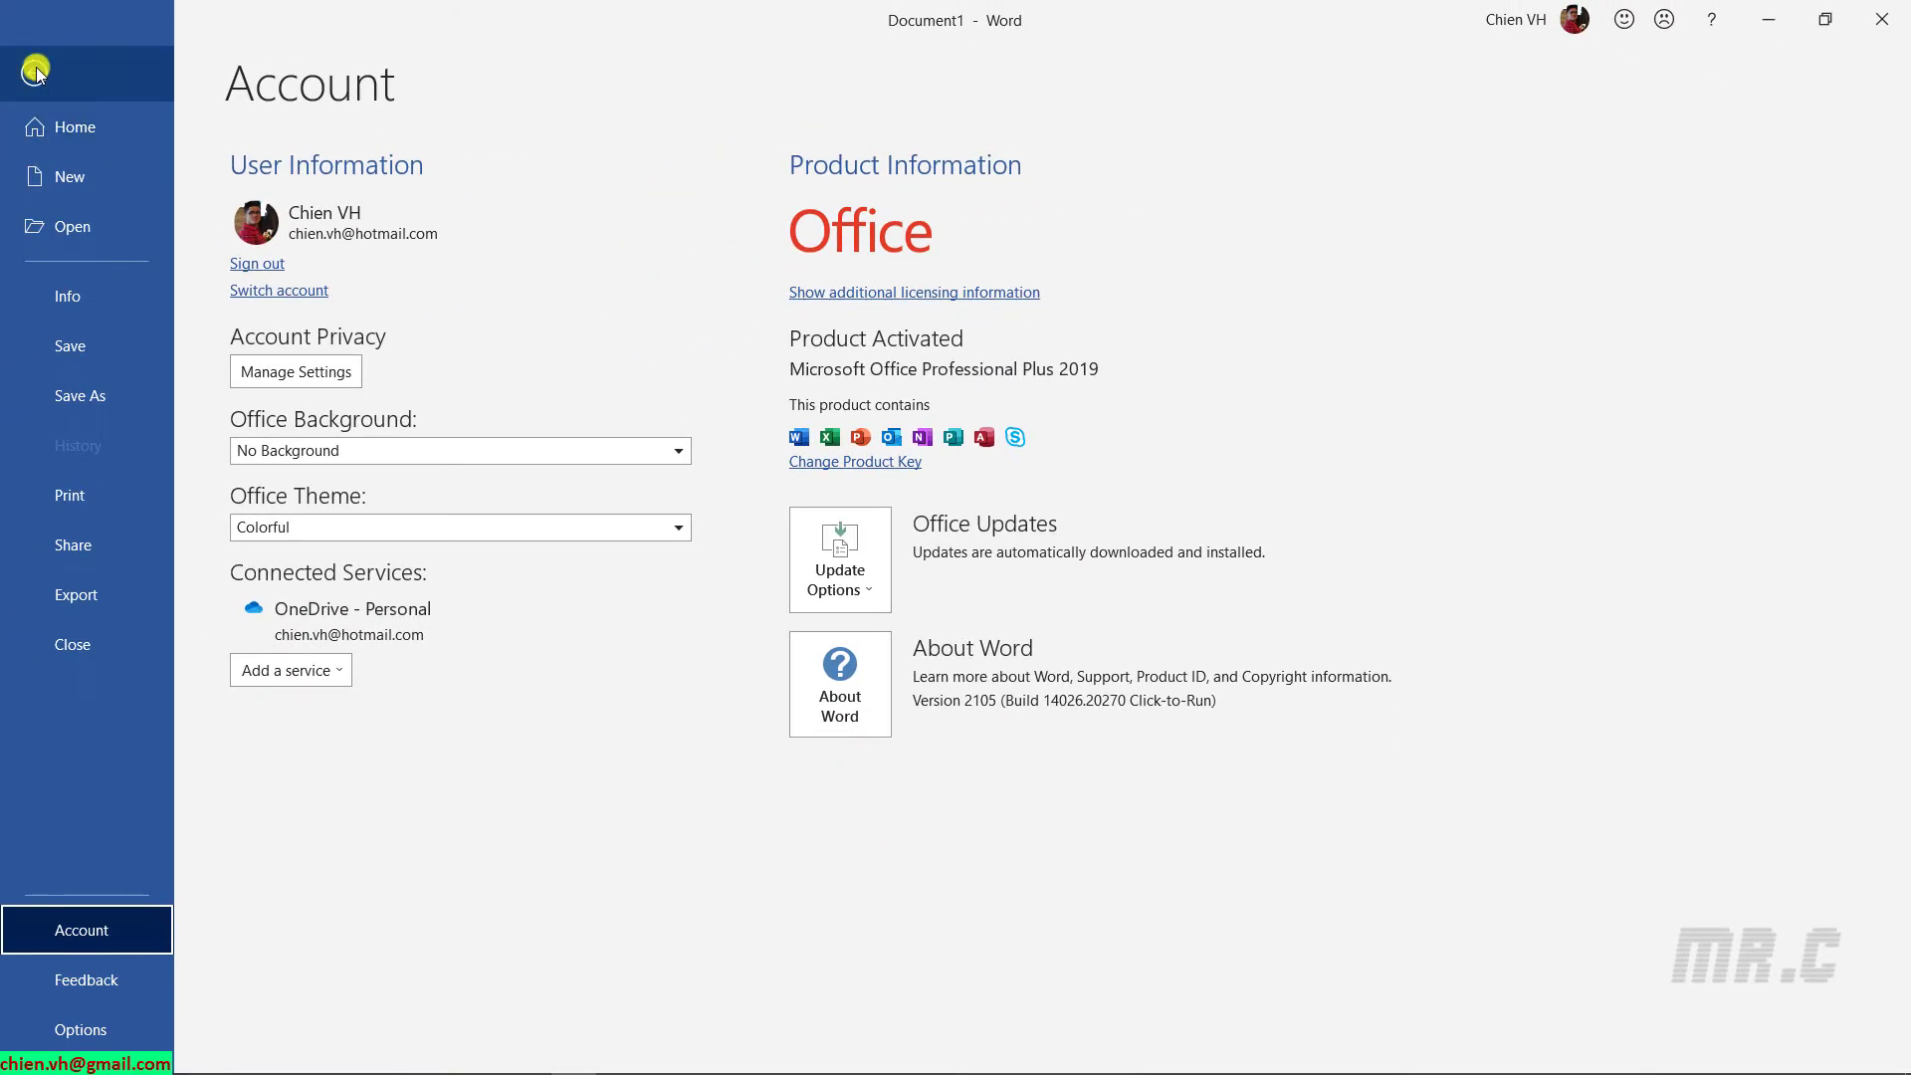
pyautogui.click(33, 70)
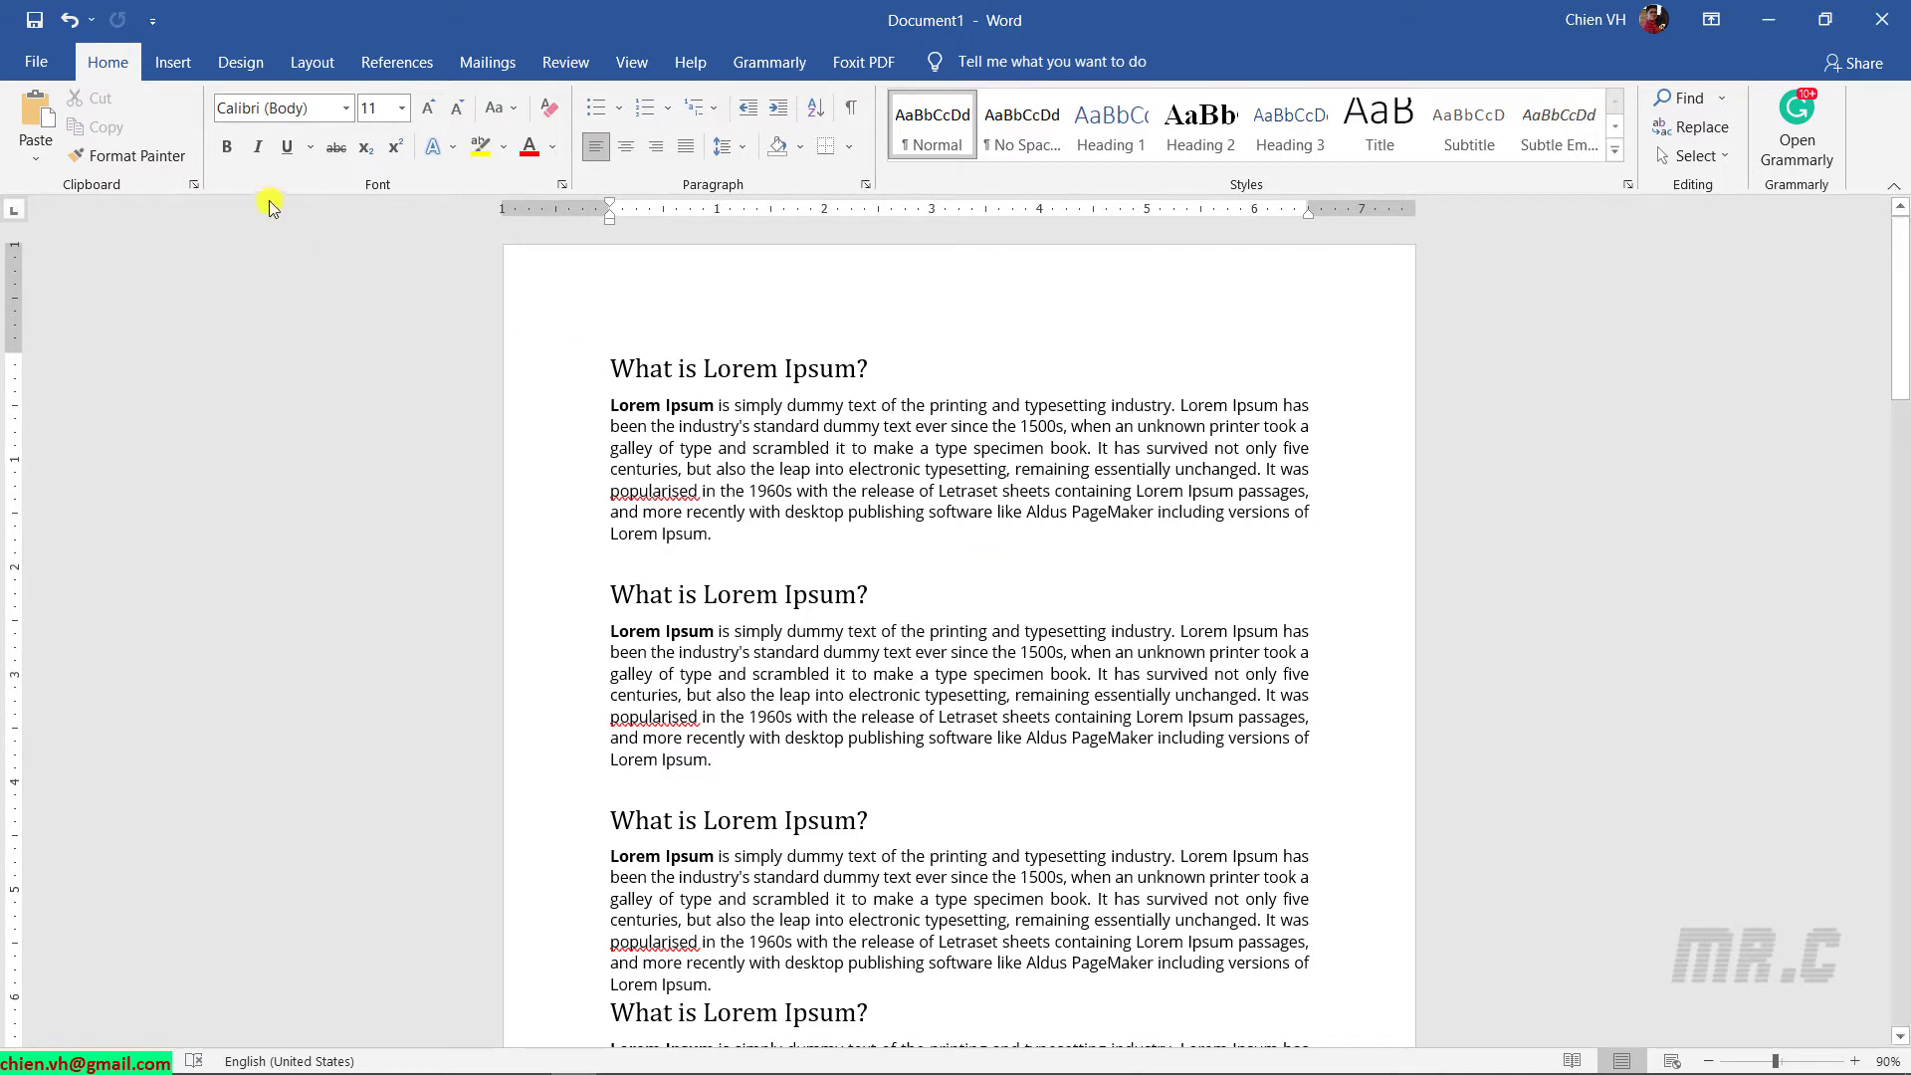
# Open Advanced Properties from File > Info > Properties
pyautogui.click(34, 61)
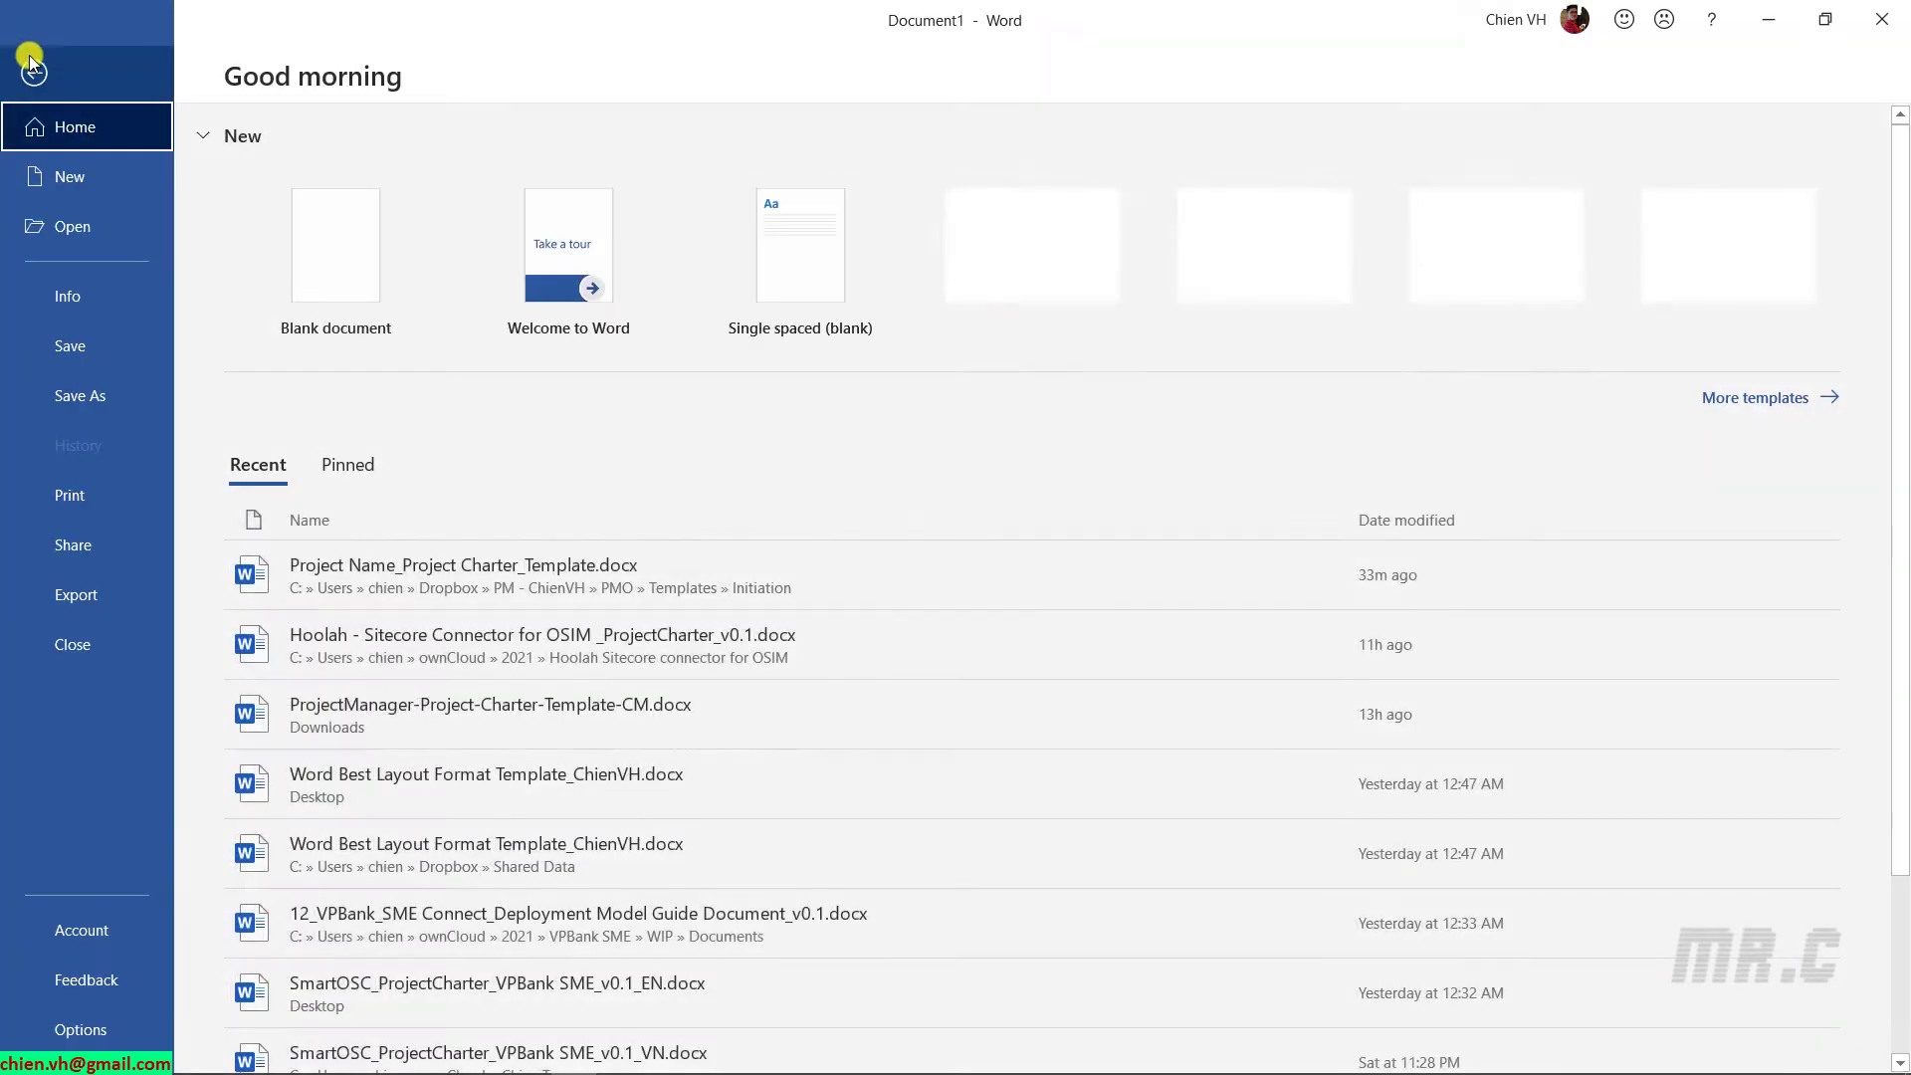
pyautogui.click(67, 294)
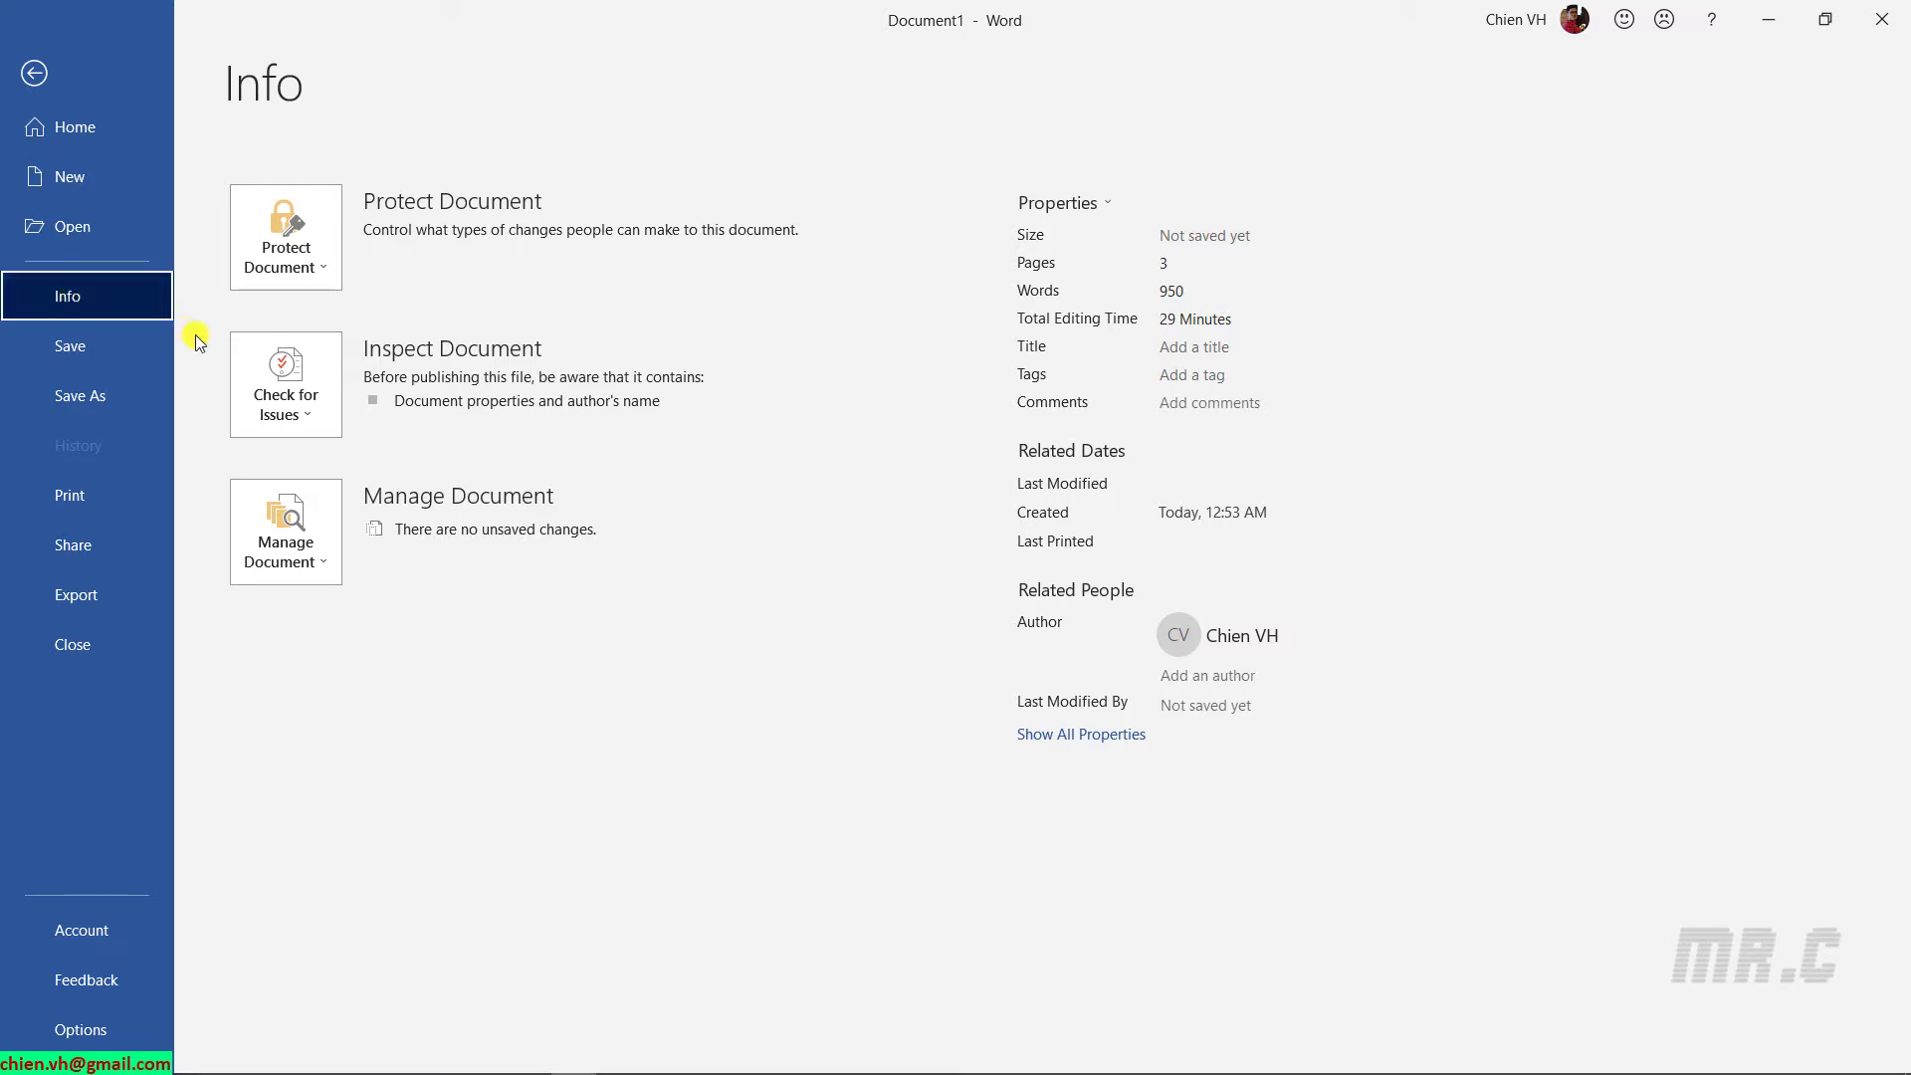
pyautogui.click(1107, 204)
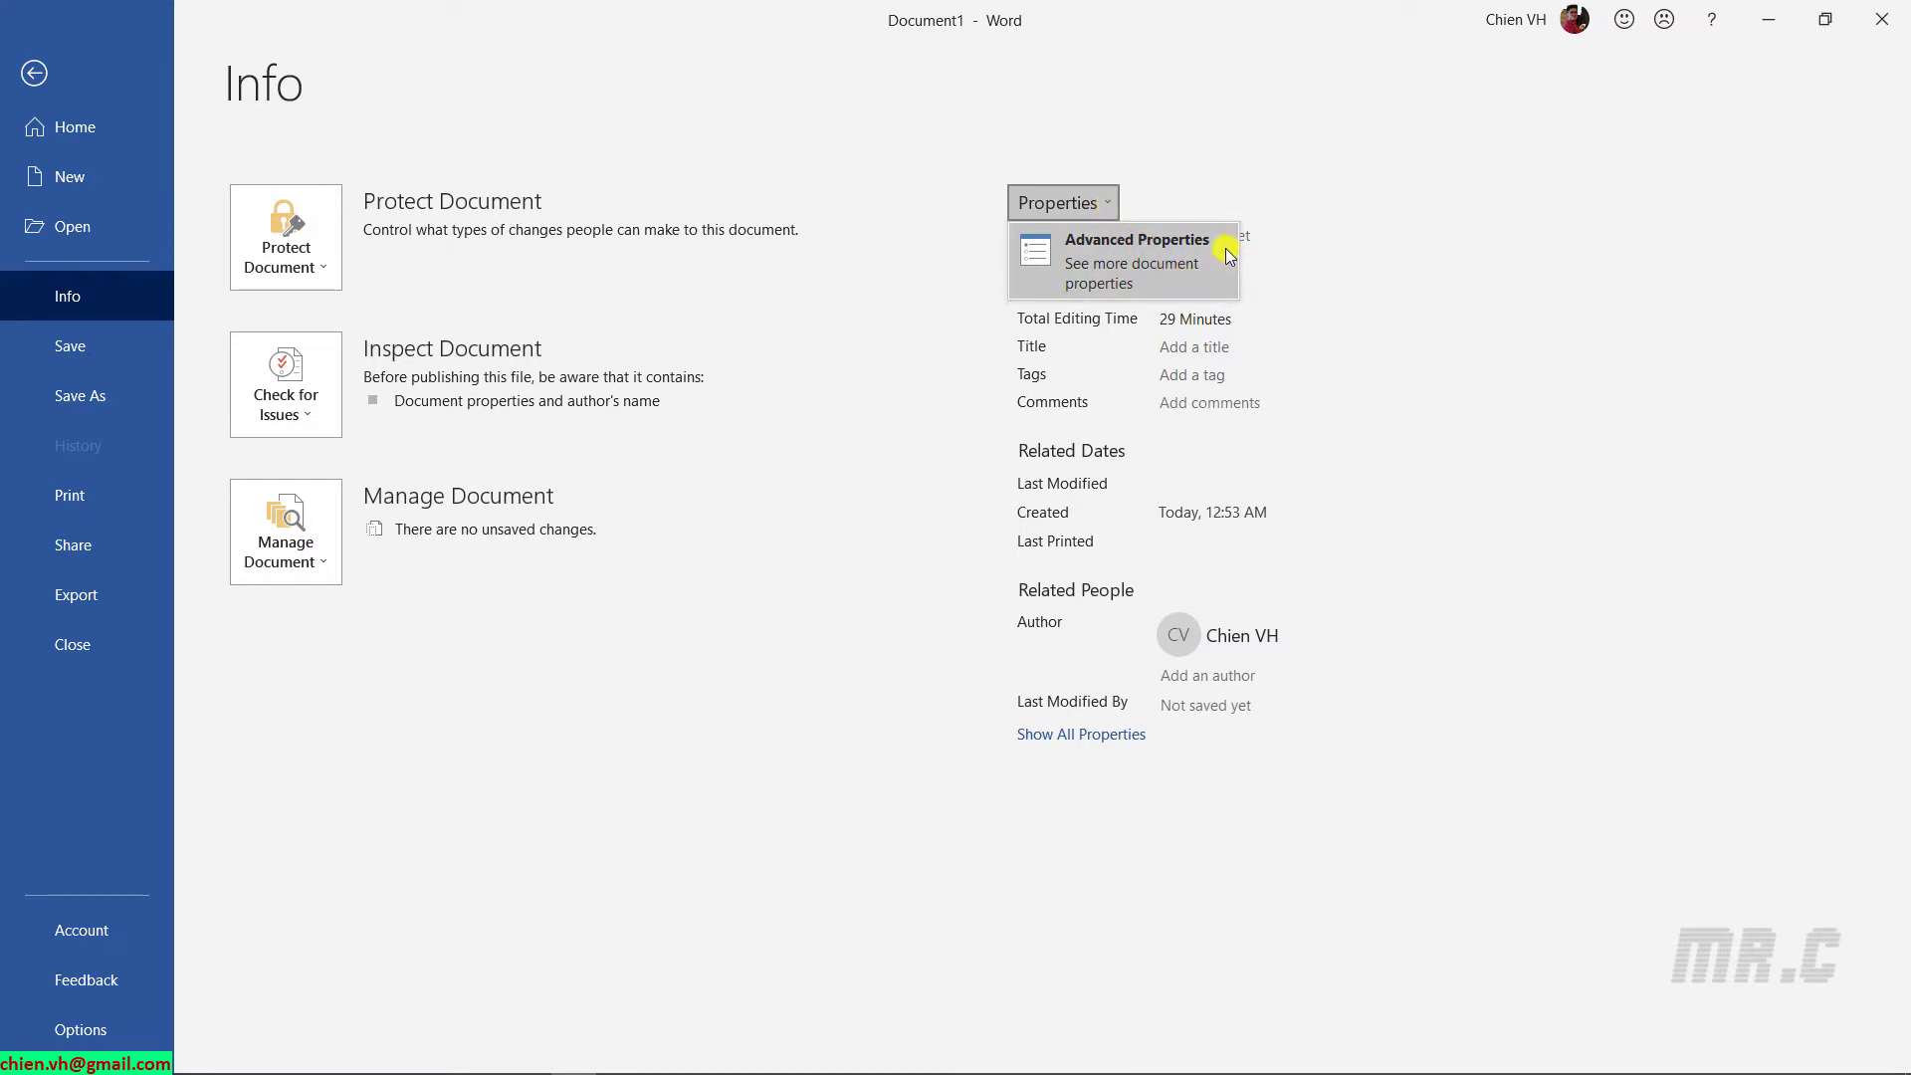
pyautogui.click(1199, 263)
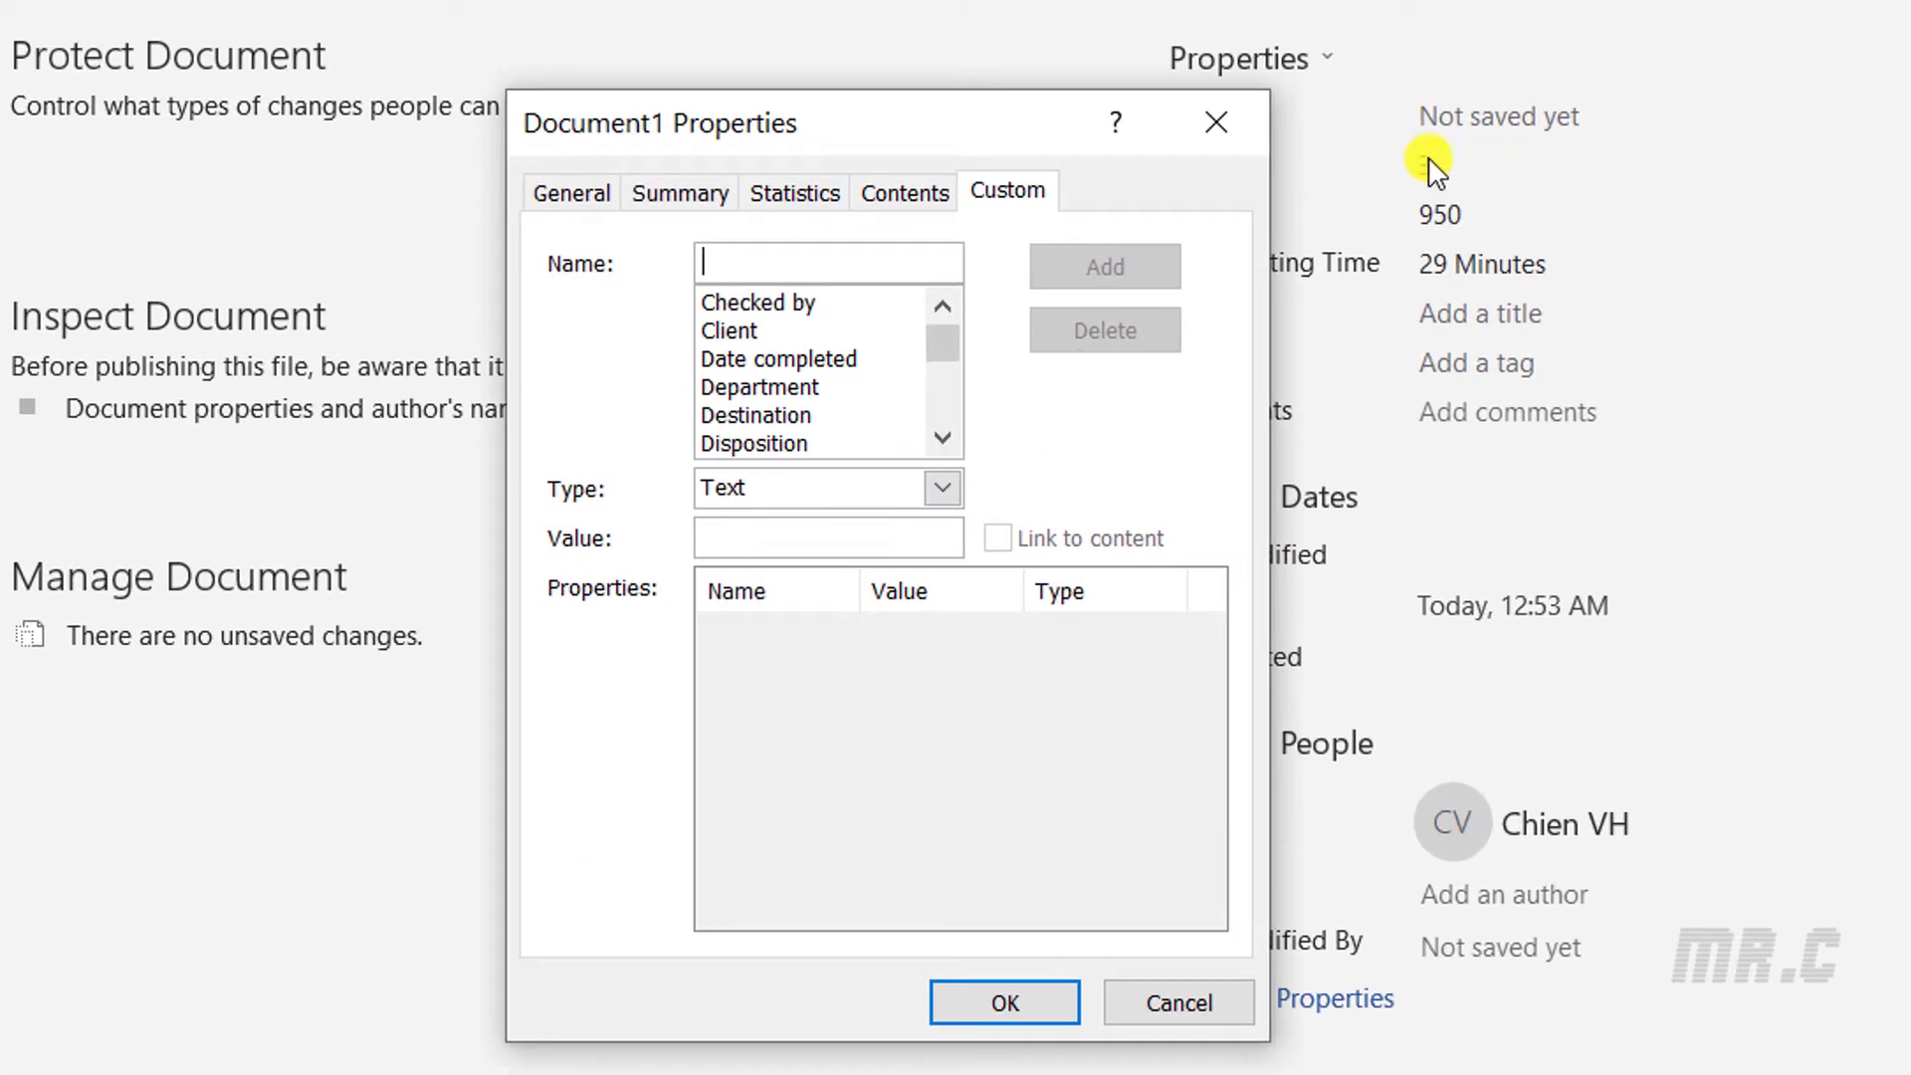
pyautogui.click(575, 199)
pyautogui.click(678, 199)
pyautogui.click(789, 199)
pyautogui.click(906, 196)
pyautogui.click(988, 199)
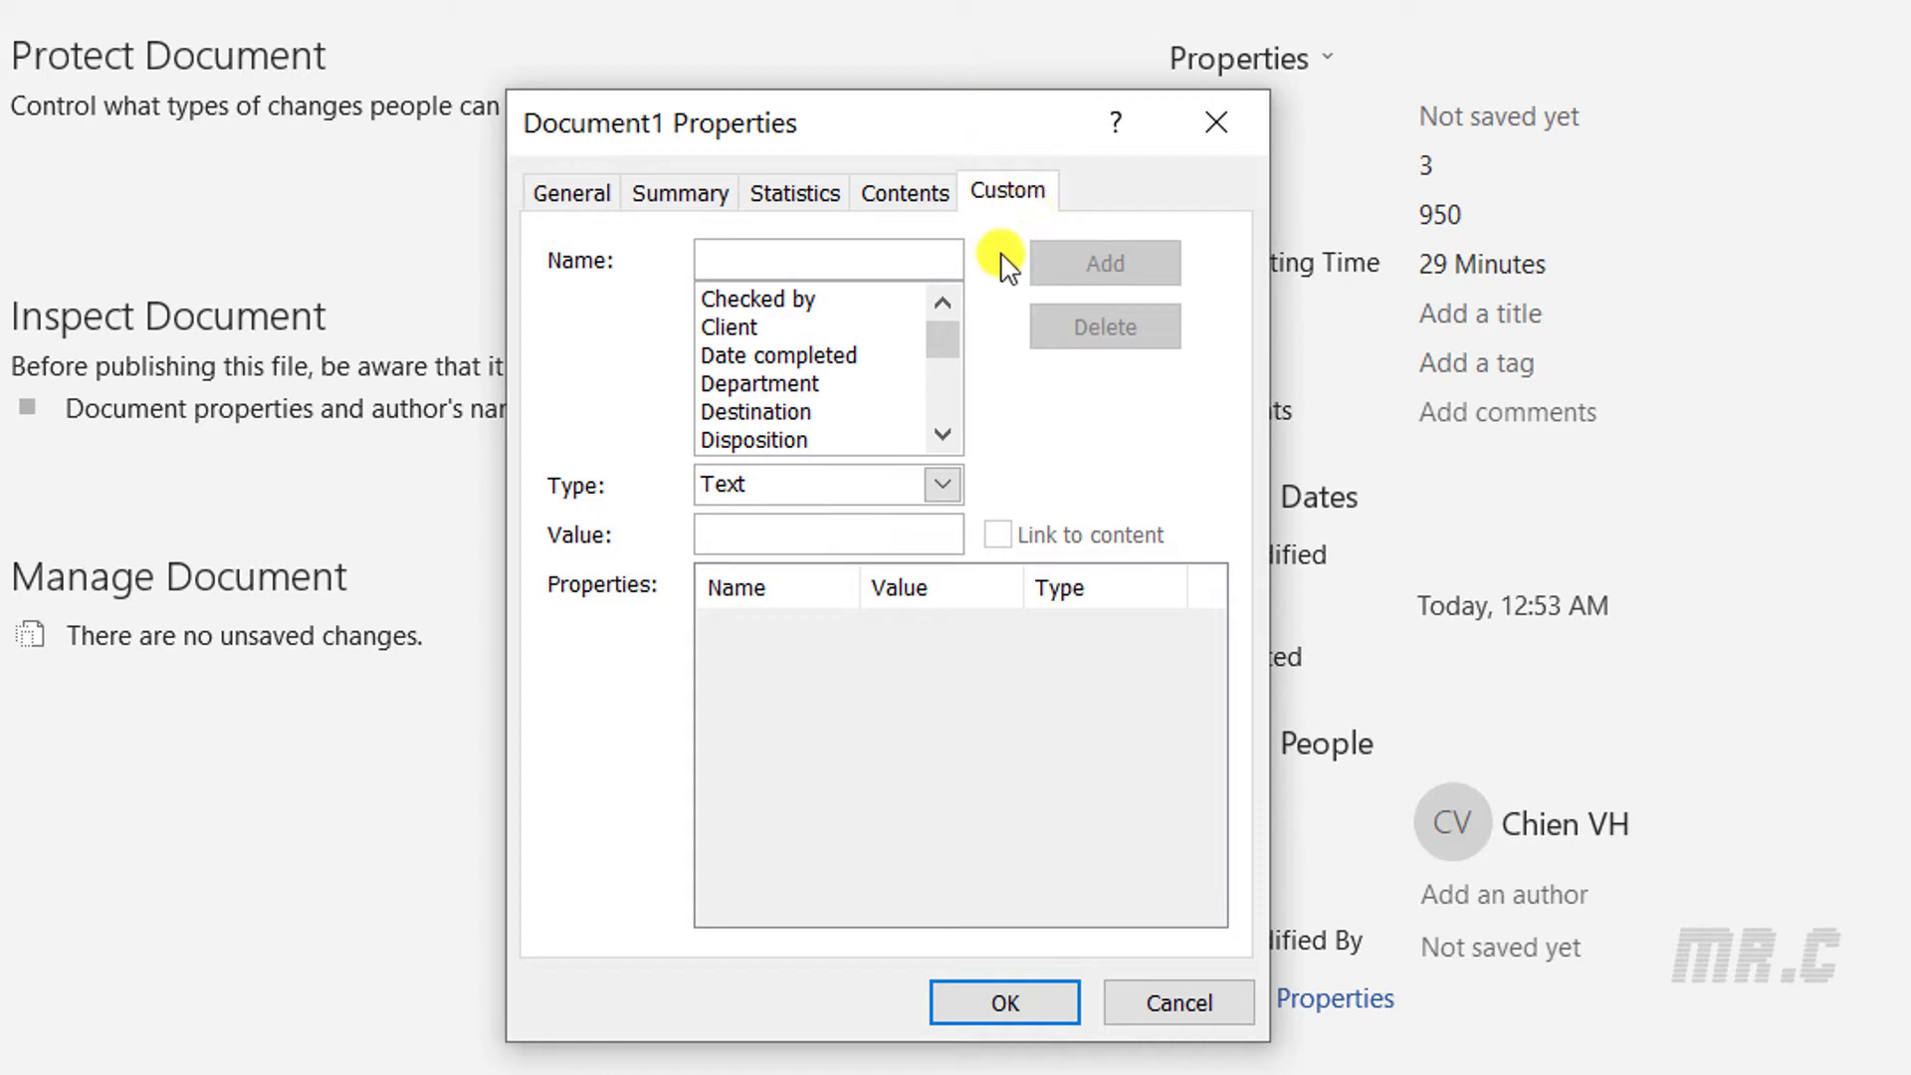
pyautogui.moveTo(946, 354); pyautogui.dragTo(971, 309)
# Add a Text custom property named Client with the company name as its value
pyautogui.click(732, 328)
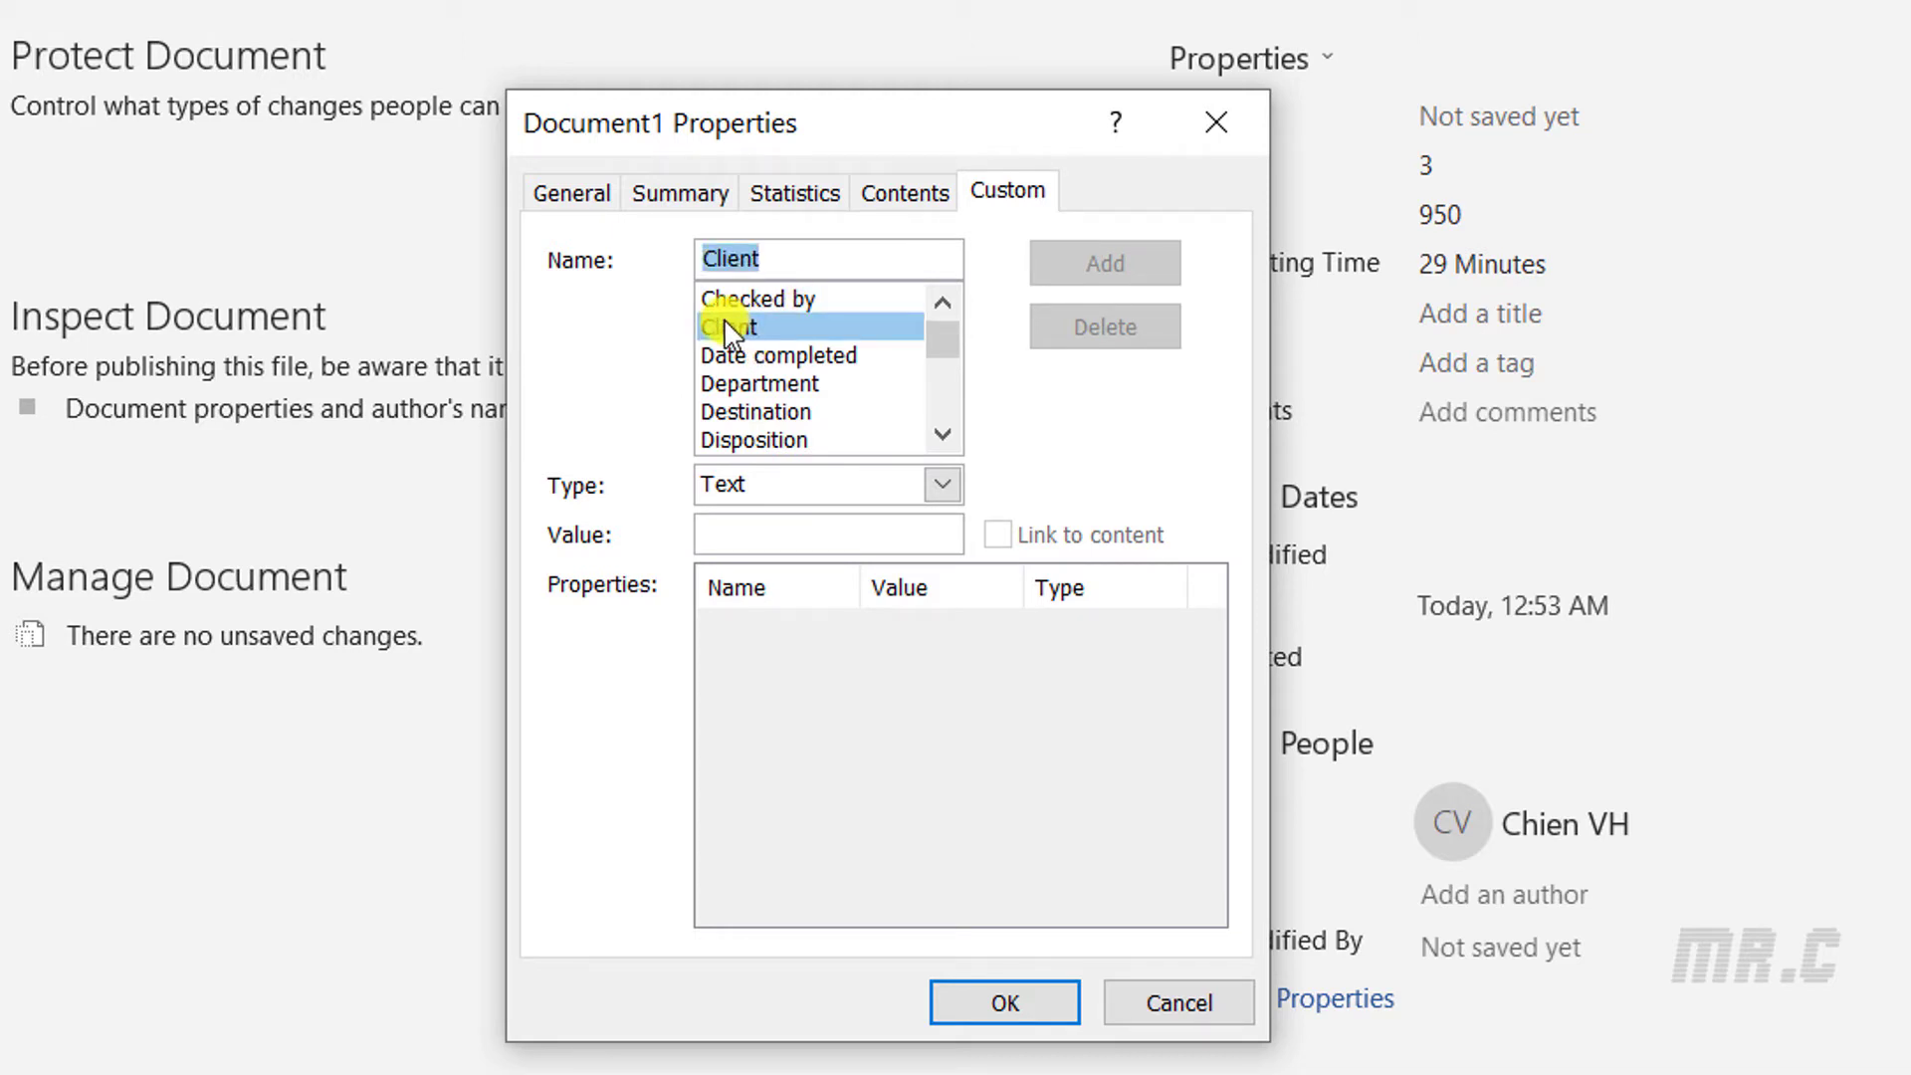
pyautogui.click(824, 256)
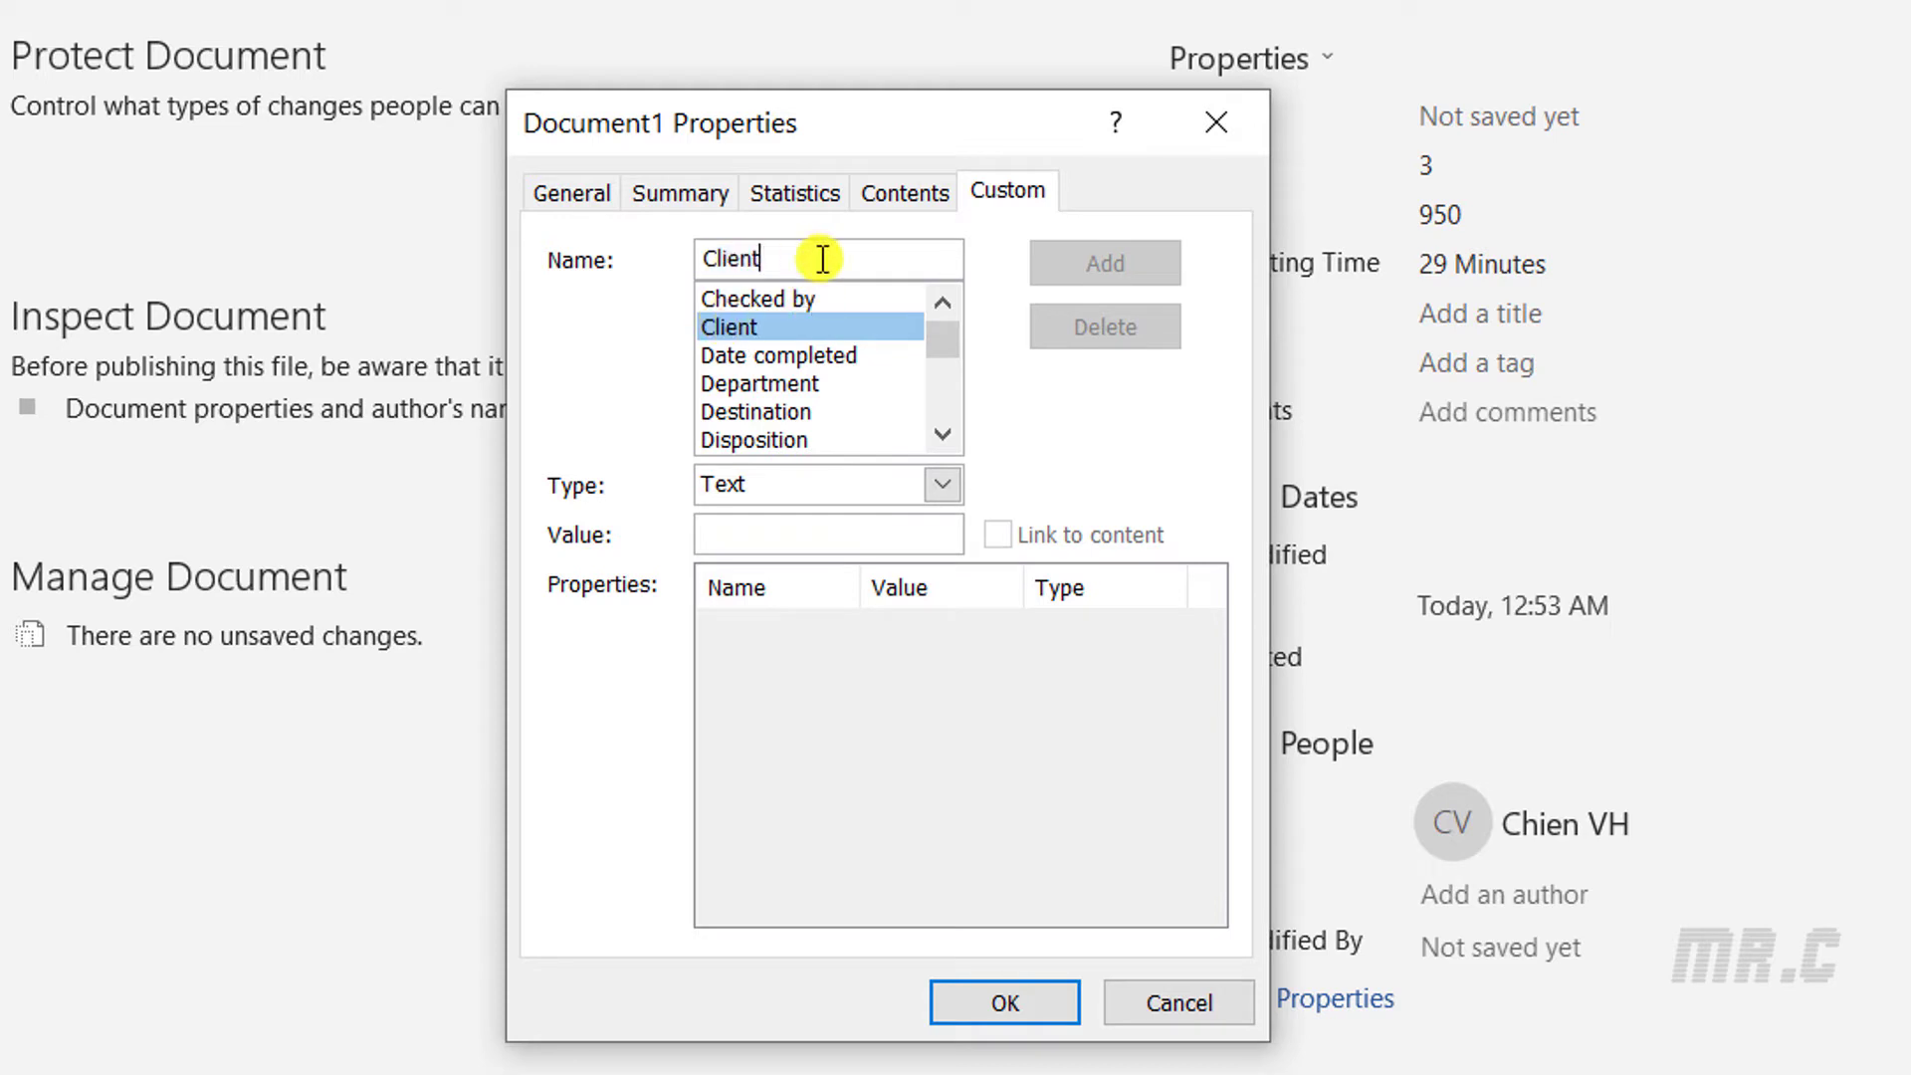
pyautogui.doubleClick(836, 255)
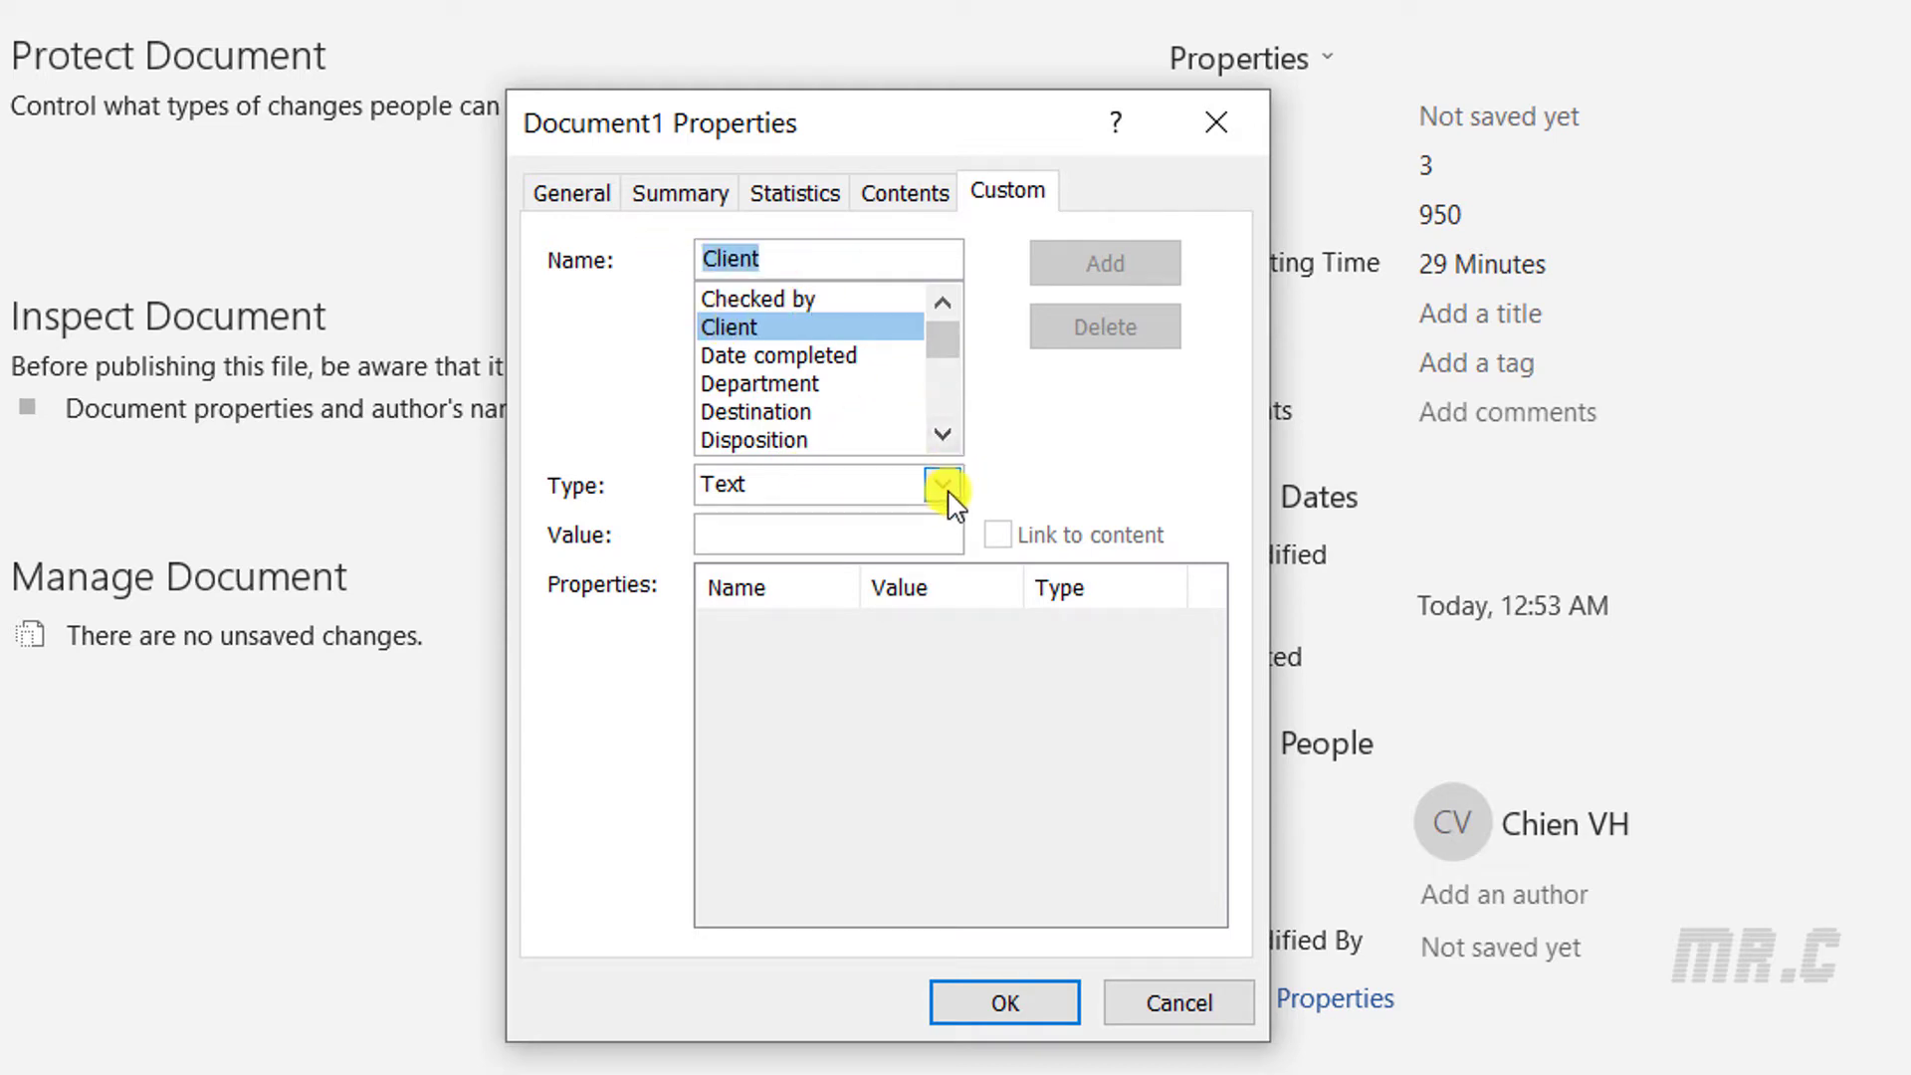
pyautogui.click(804, 259)
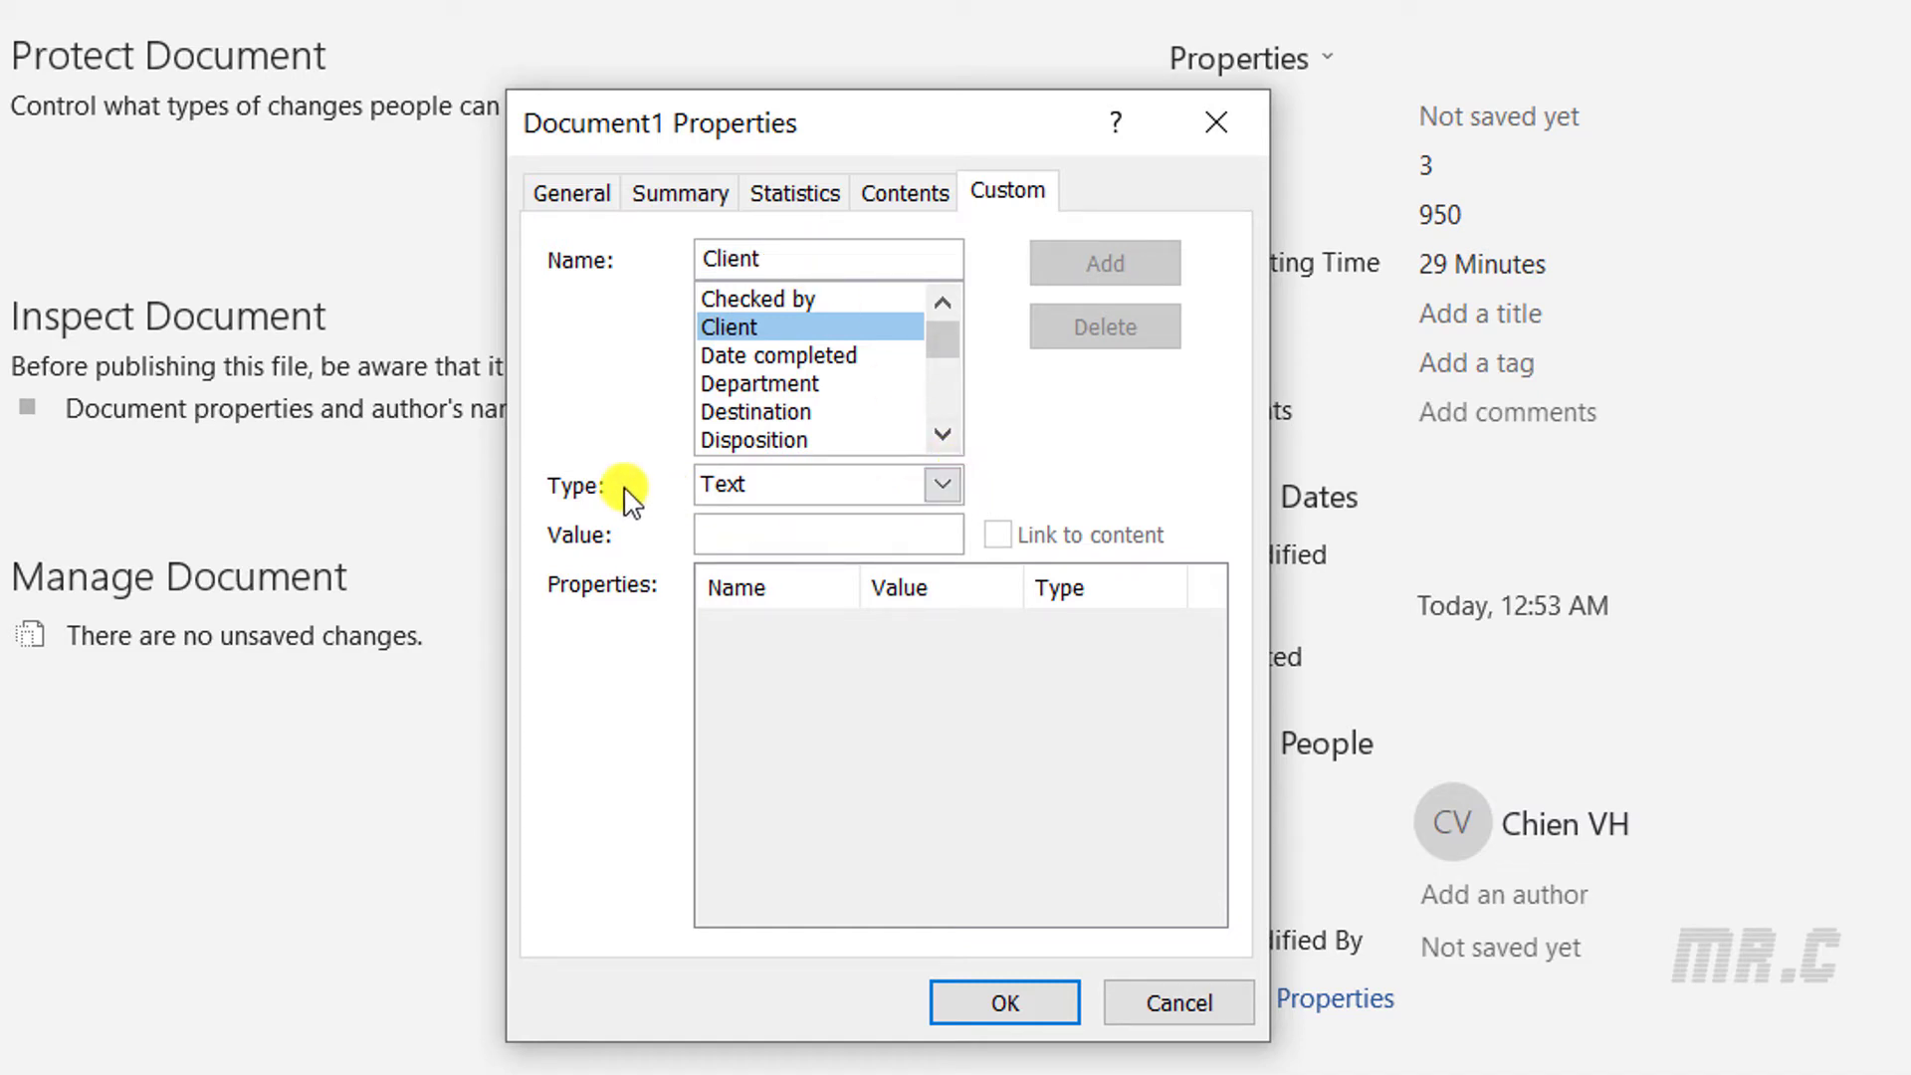
pyautogui.click(942, 485)
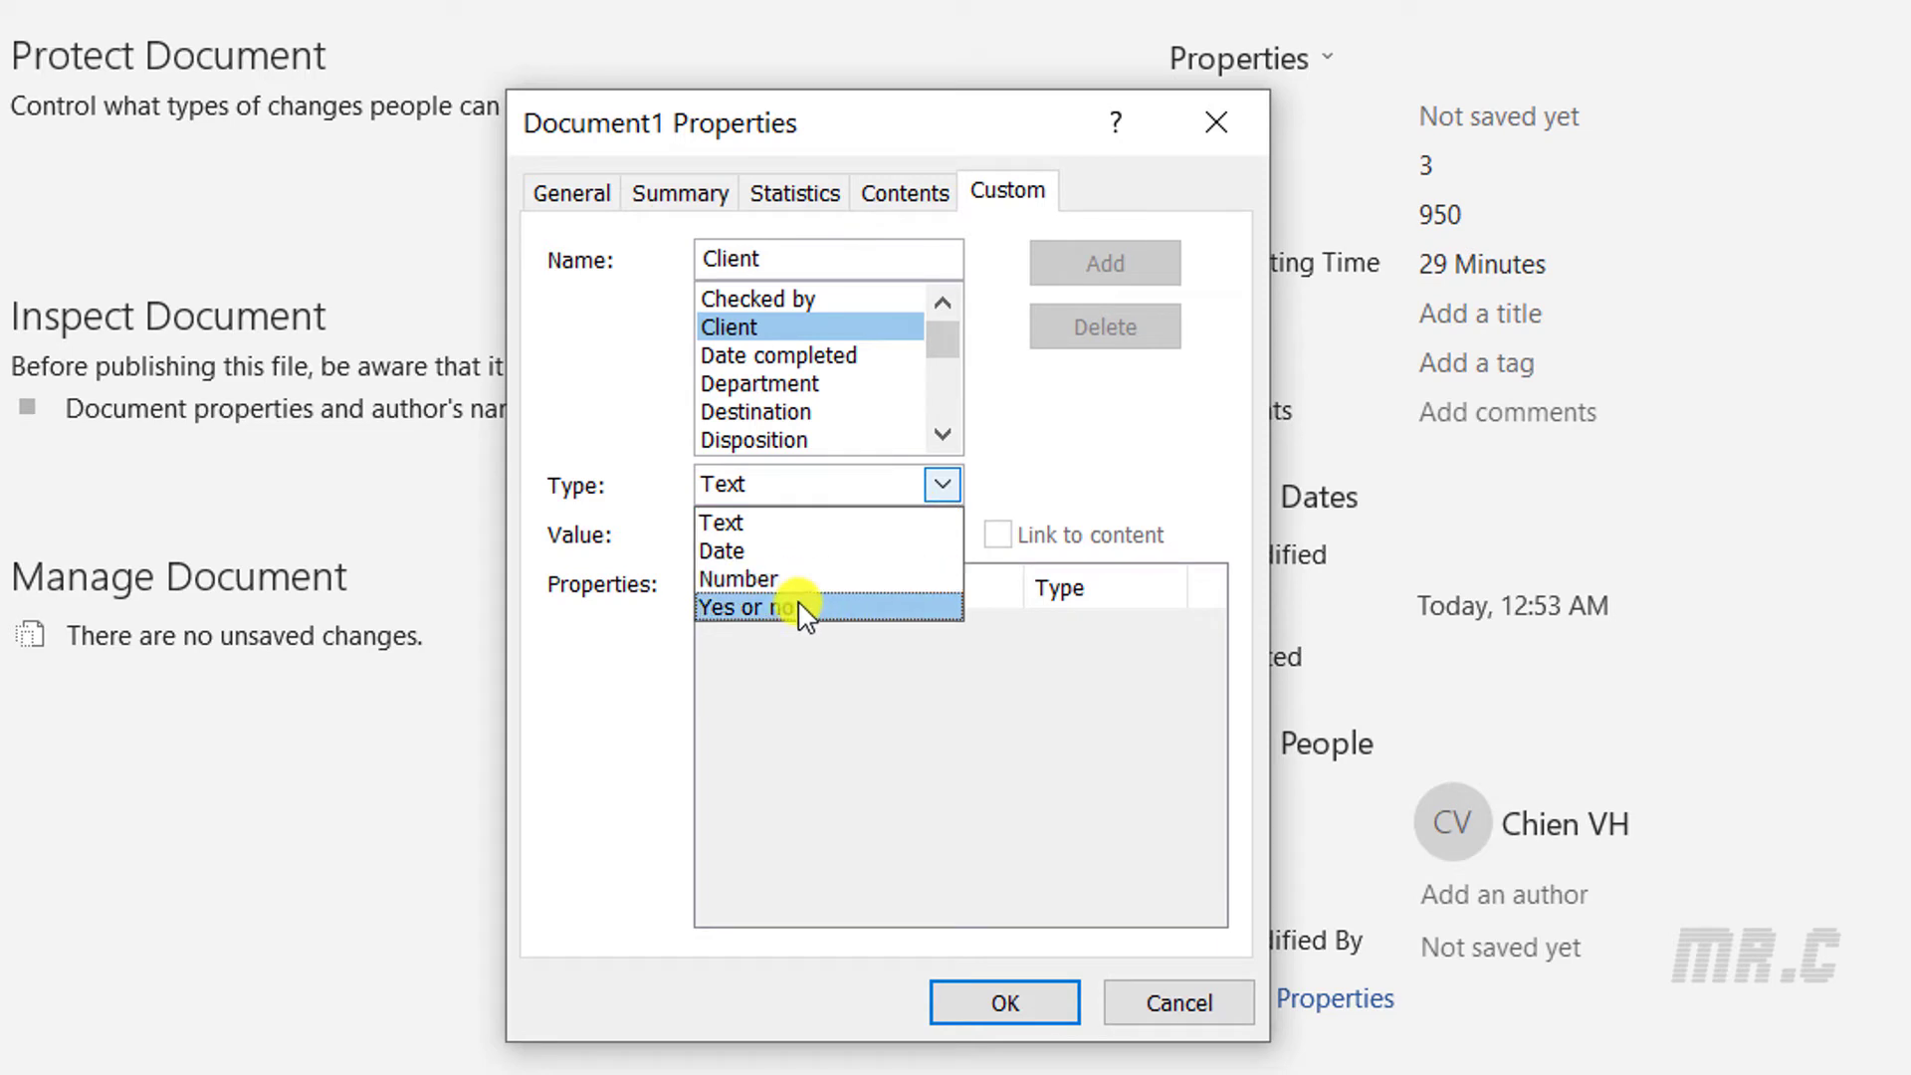
pyautogui.click(758, 537)
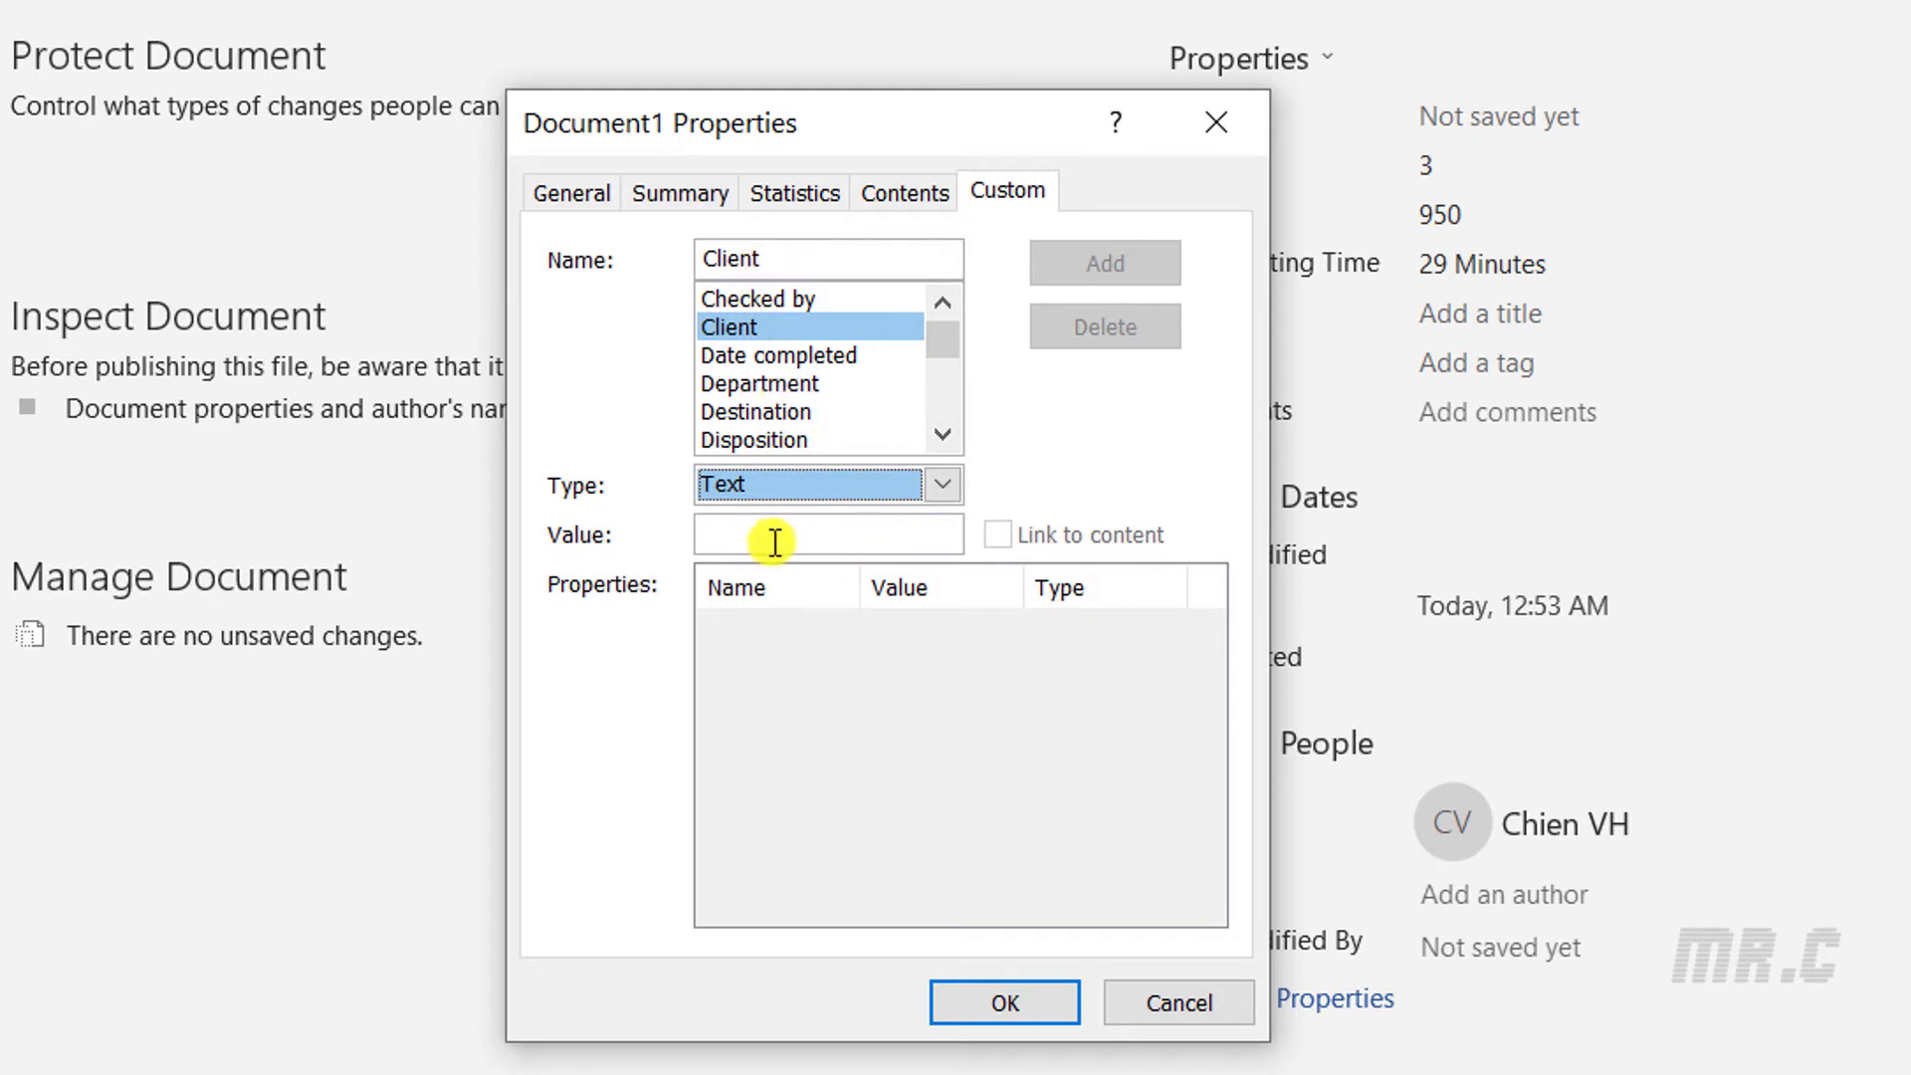
pyautogui.click(730, 541)
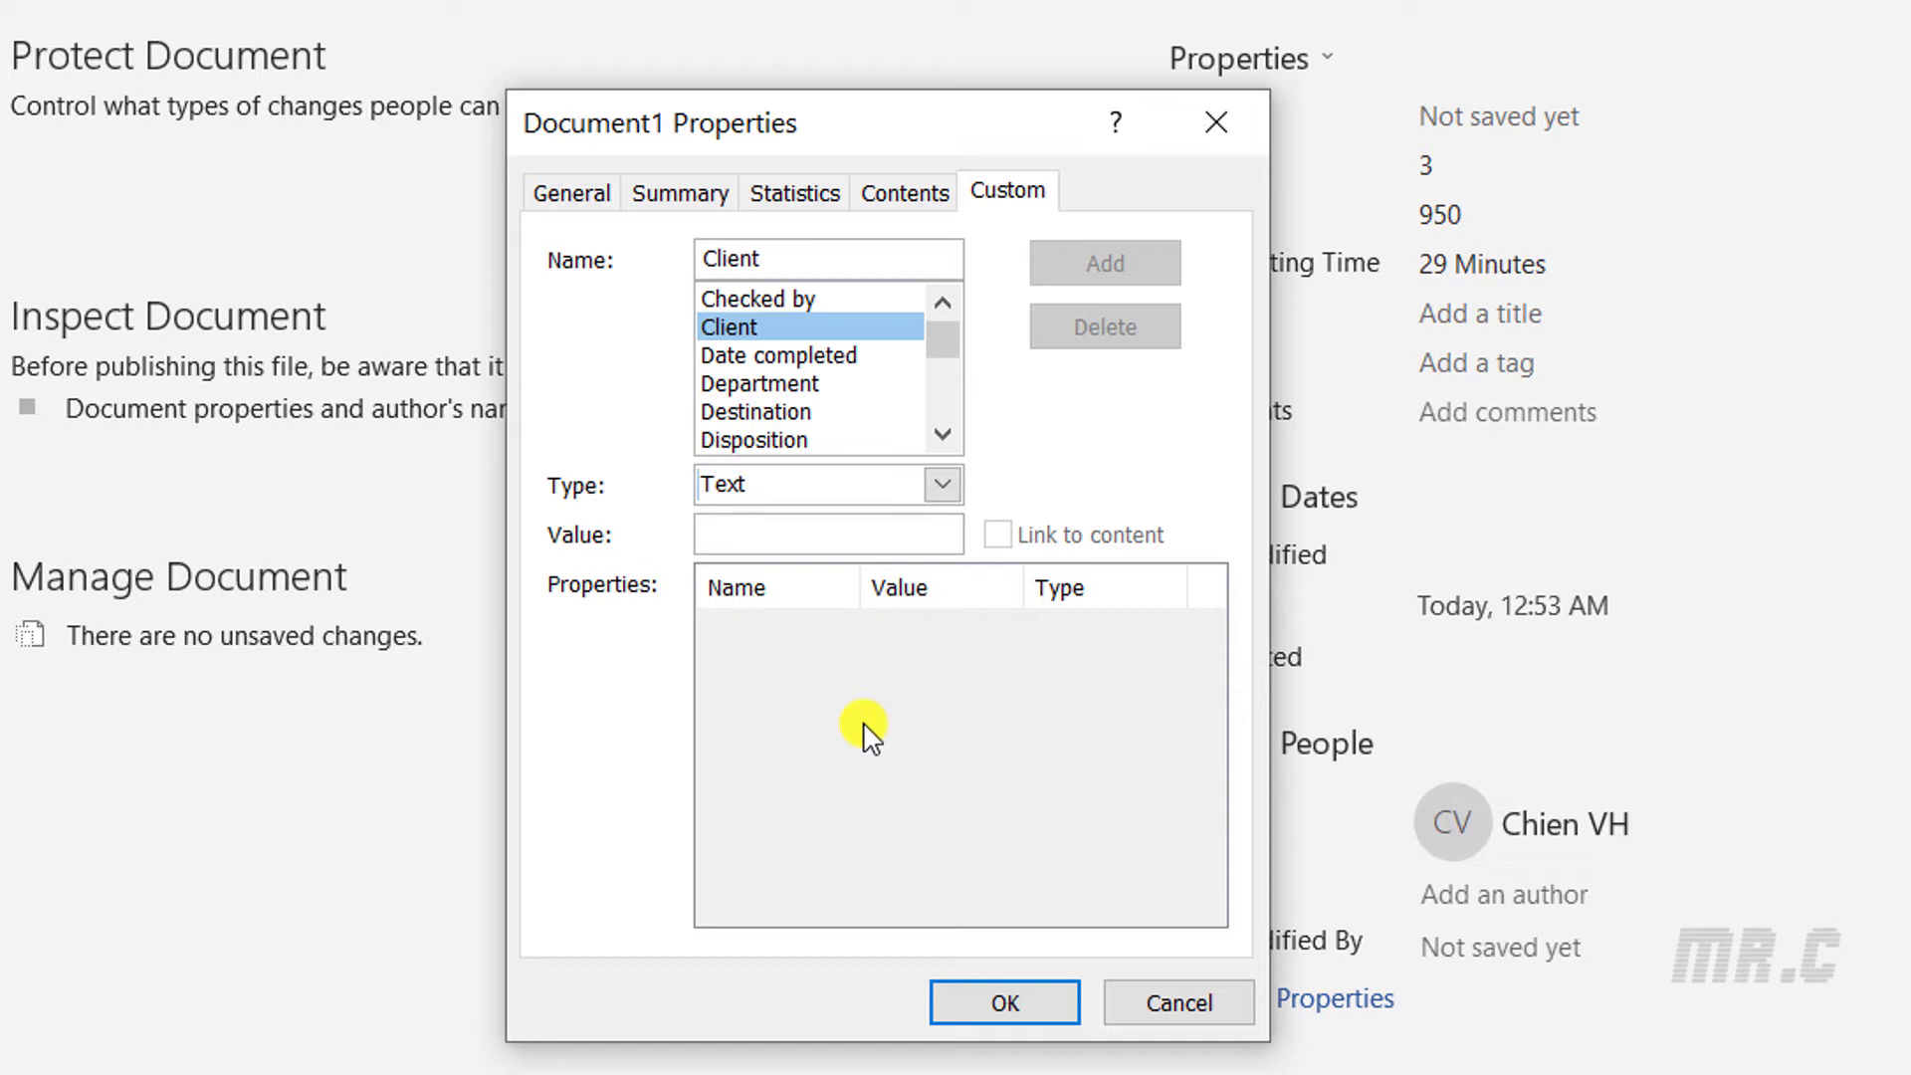
pyautogui.write('ChienVH Company')
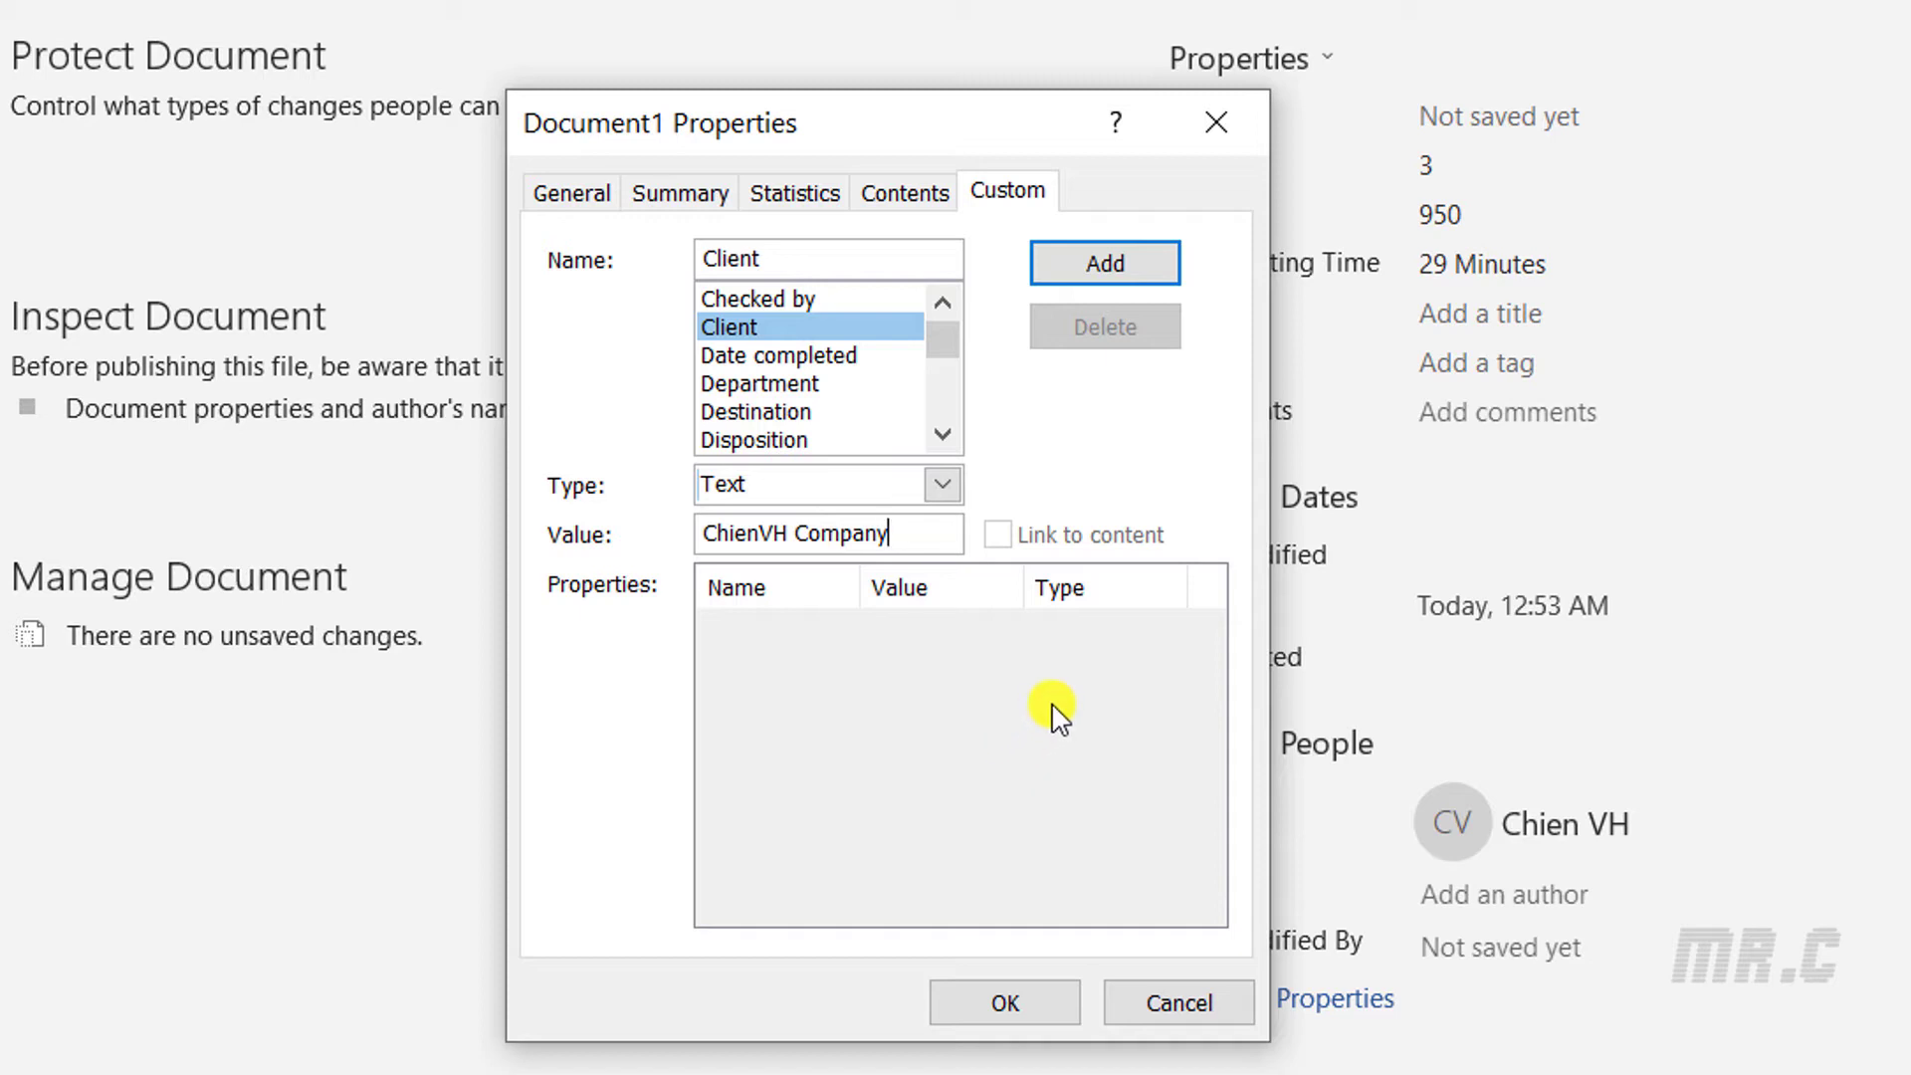
pyautogui.click(1103, 265)
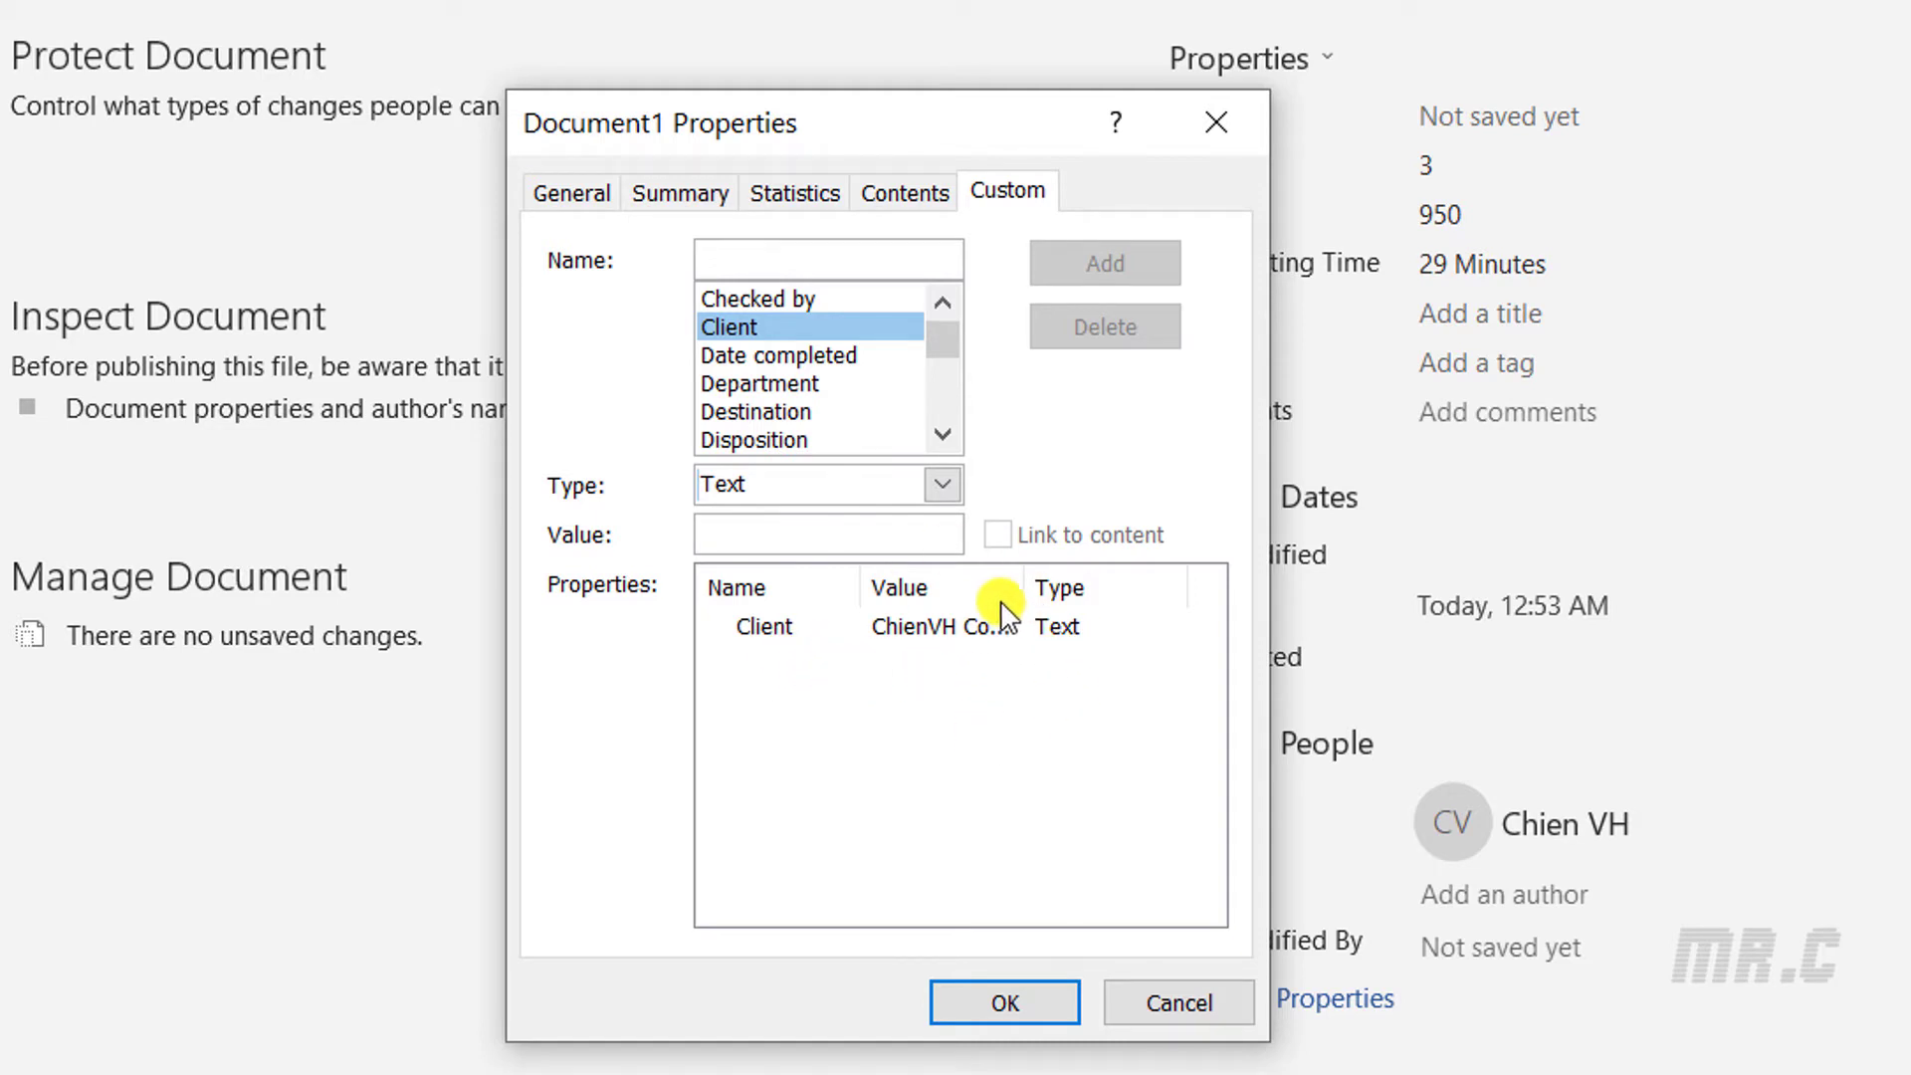
# Add Text property 'My Welcome' valued 'Welcome to my company', then resize the list columns
pyautogui.moveTo(1024, 587); pyautogui.dragTo(1107, 585)
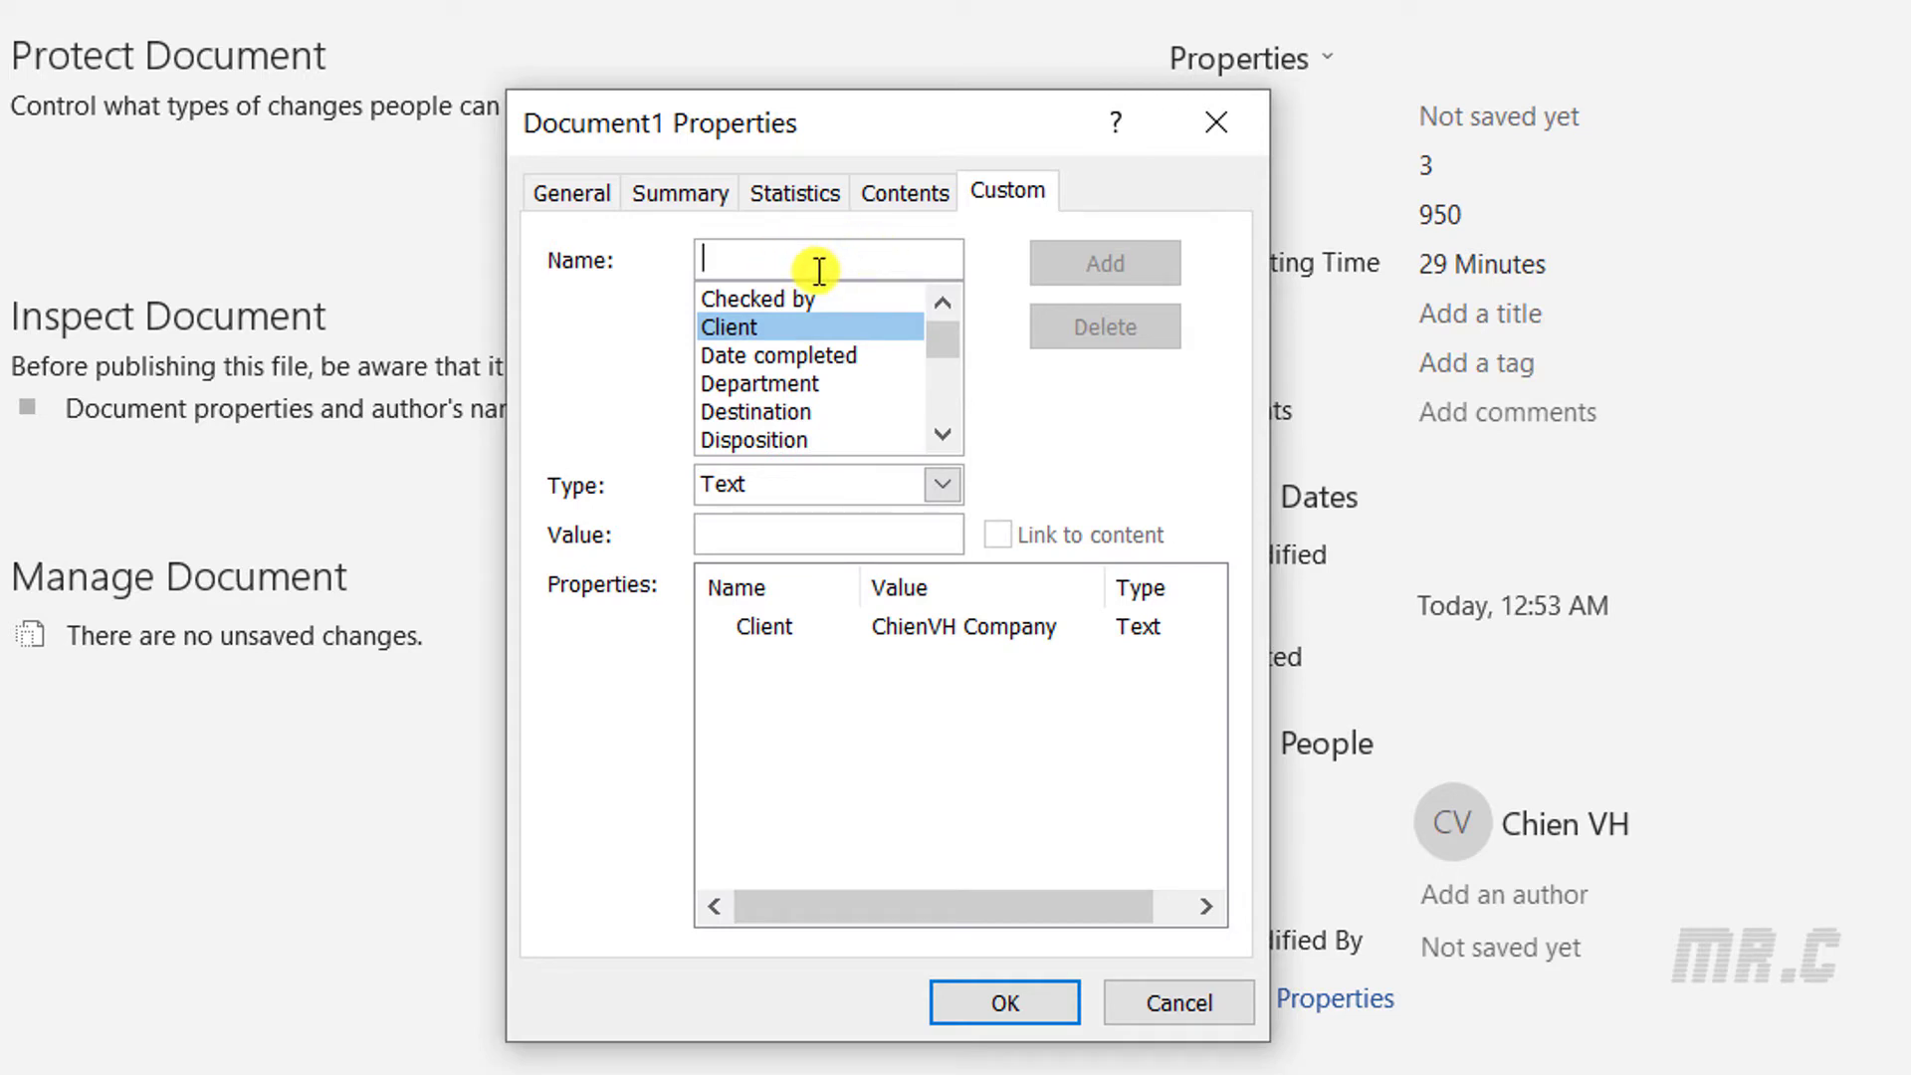
pyautogui.write('My Welcome')
pyautogui.click(777, 529)
pyautogui.write('Welcome to my company')
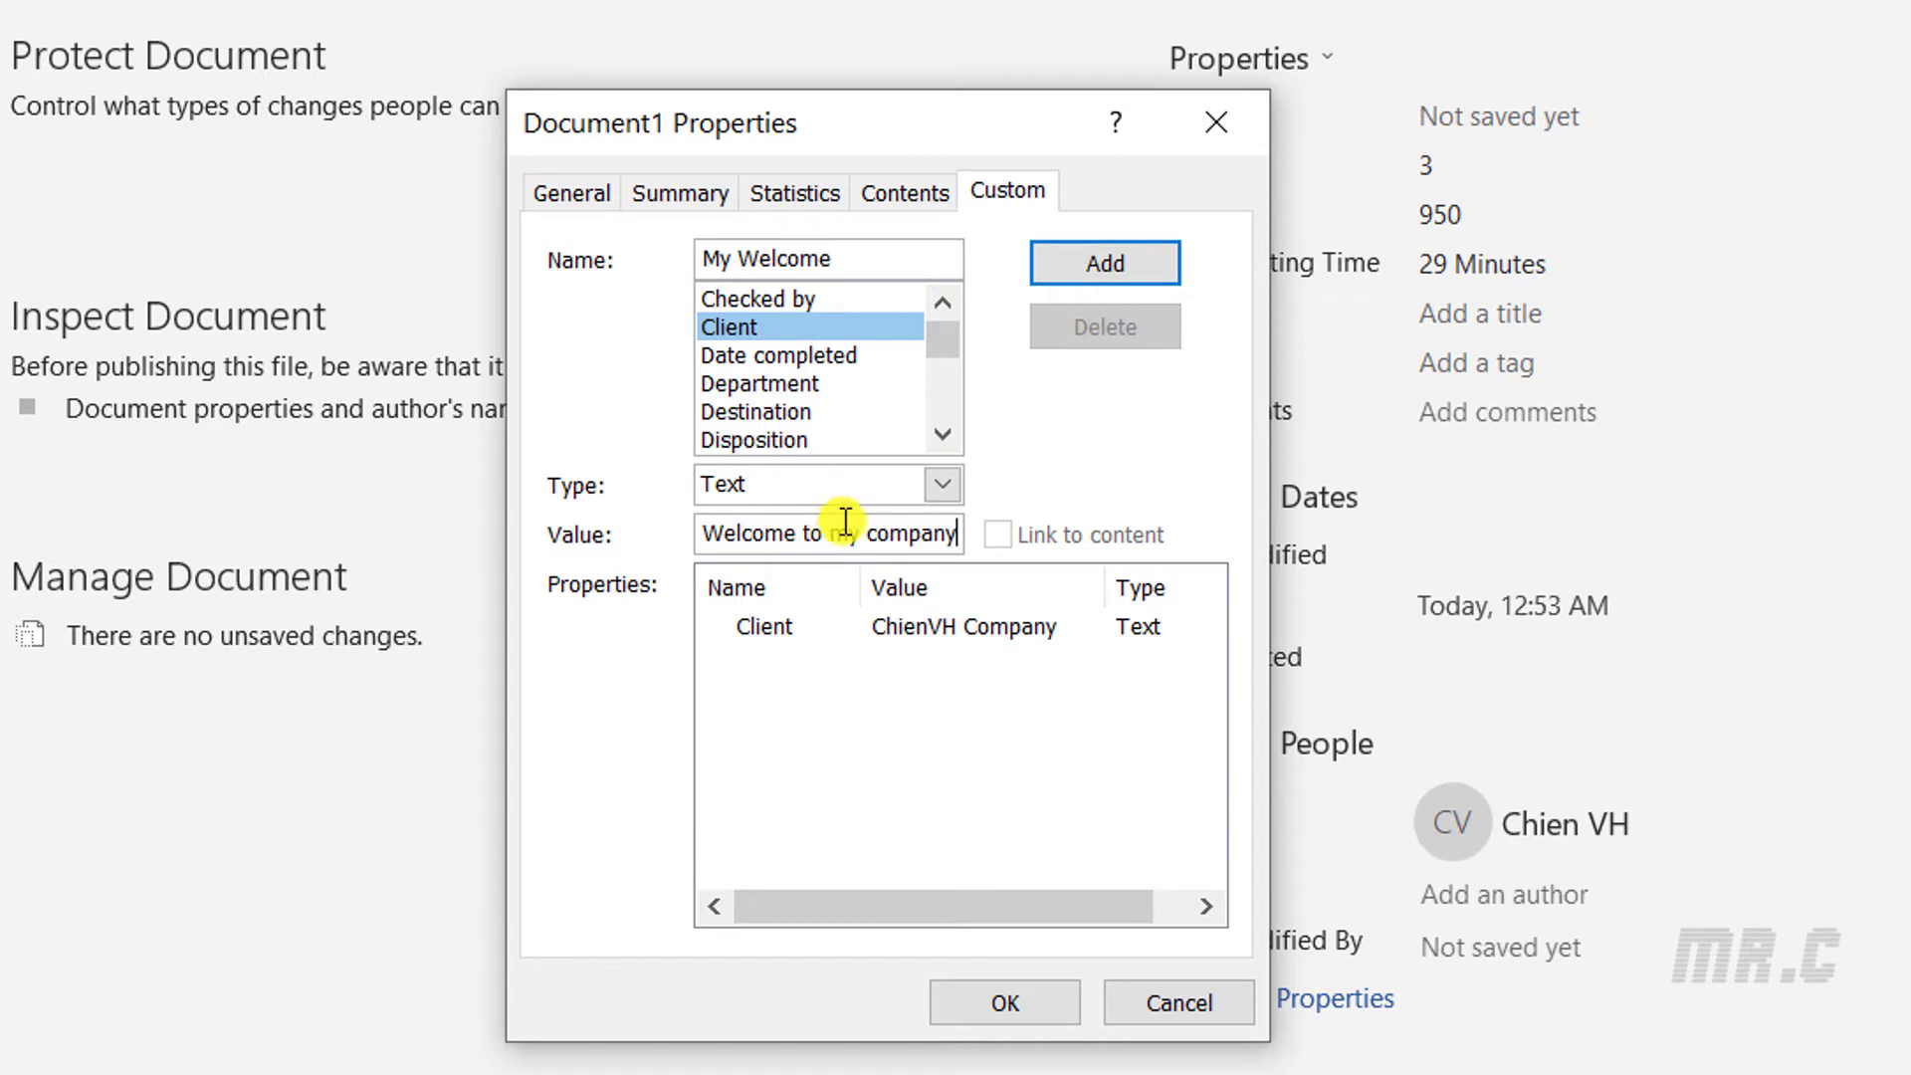
pyautogui.click(1097, 265)
pyautogui.moveTo(858, 585); pyautogui.dragTo(949, 565)
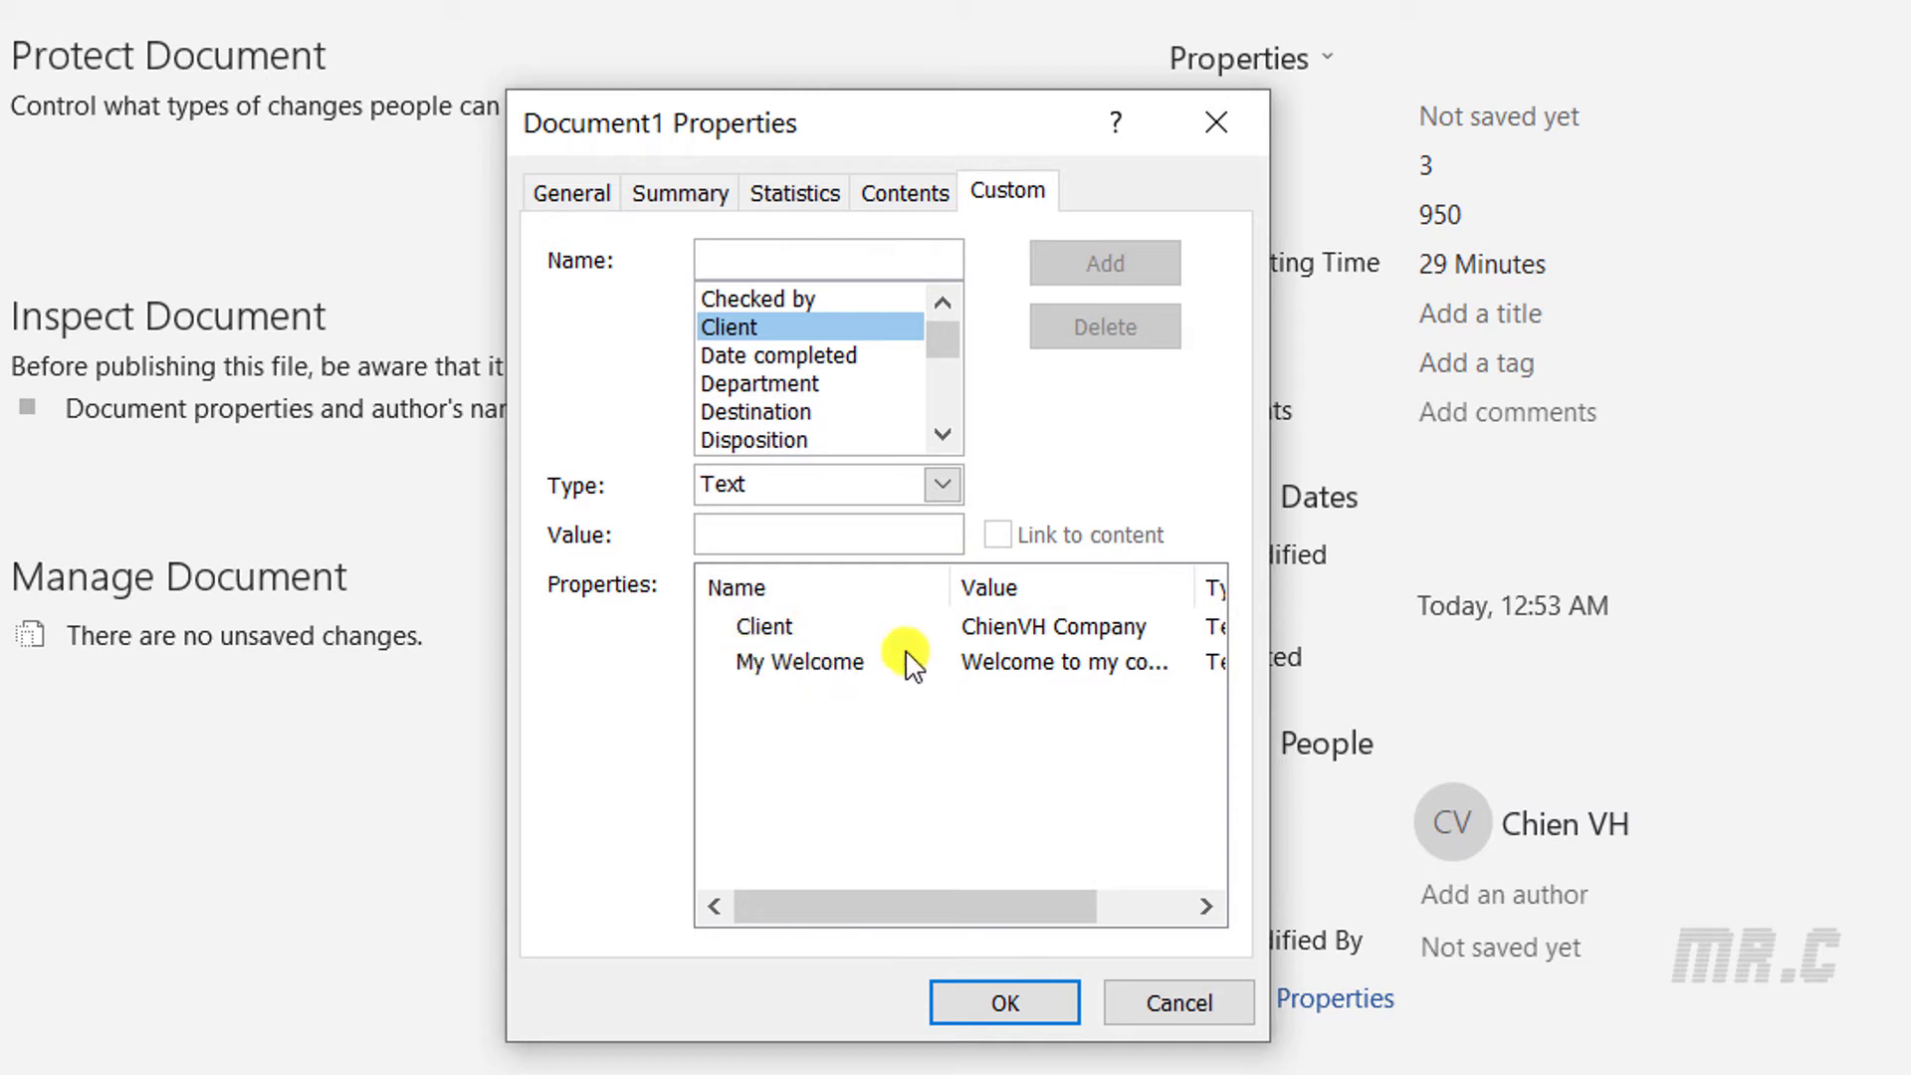
pyautogui.moveTo(953, 594); pyautogui.dragTo(900, 593)
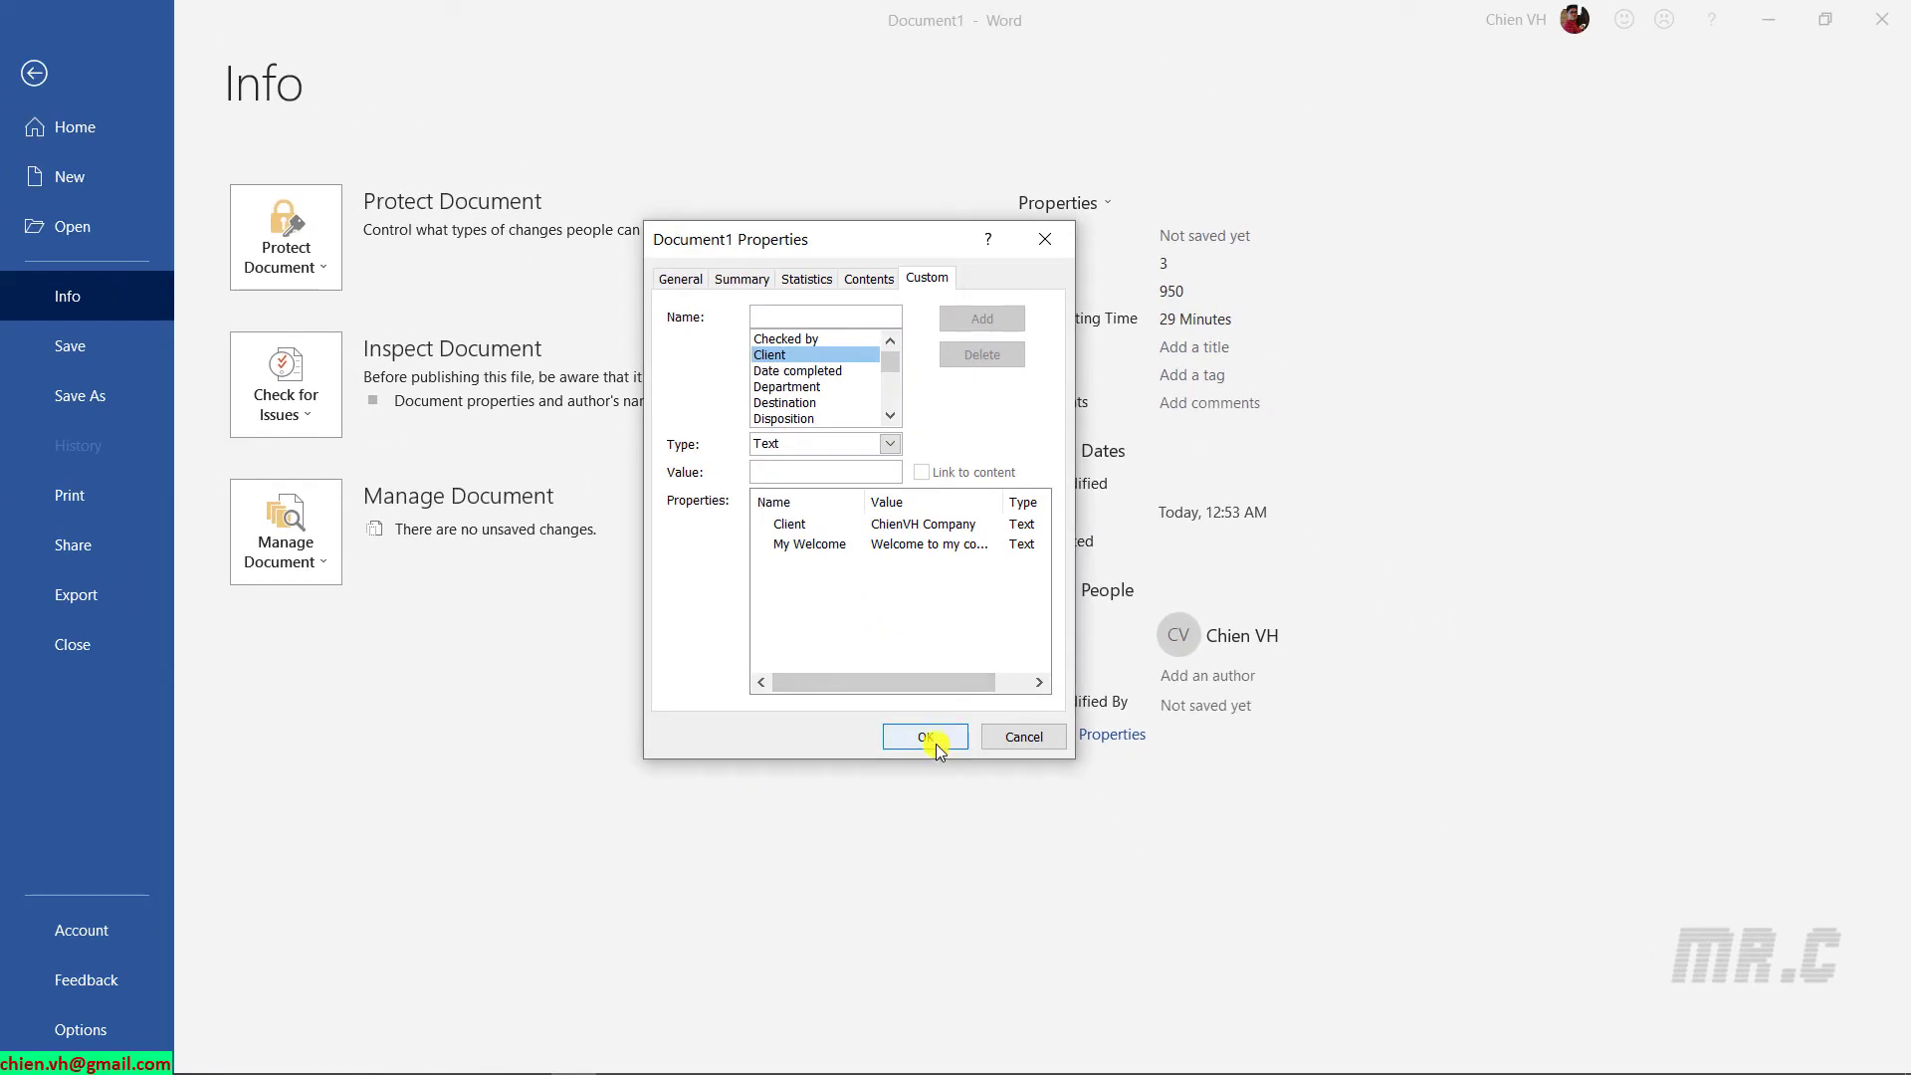
# Save the custom properties and select 'Lorem Ipsum' at the first paragraph's start
pyautogui.click(926, 736)
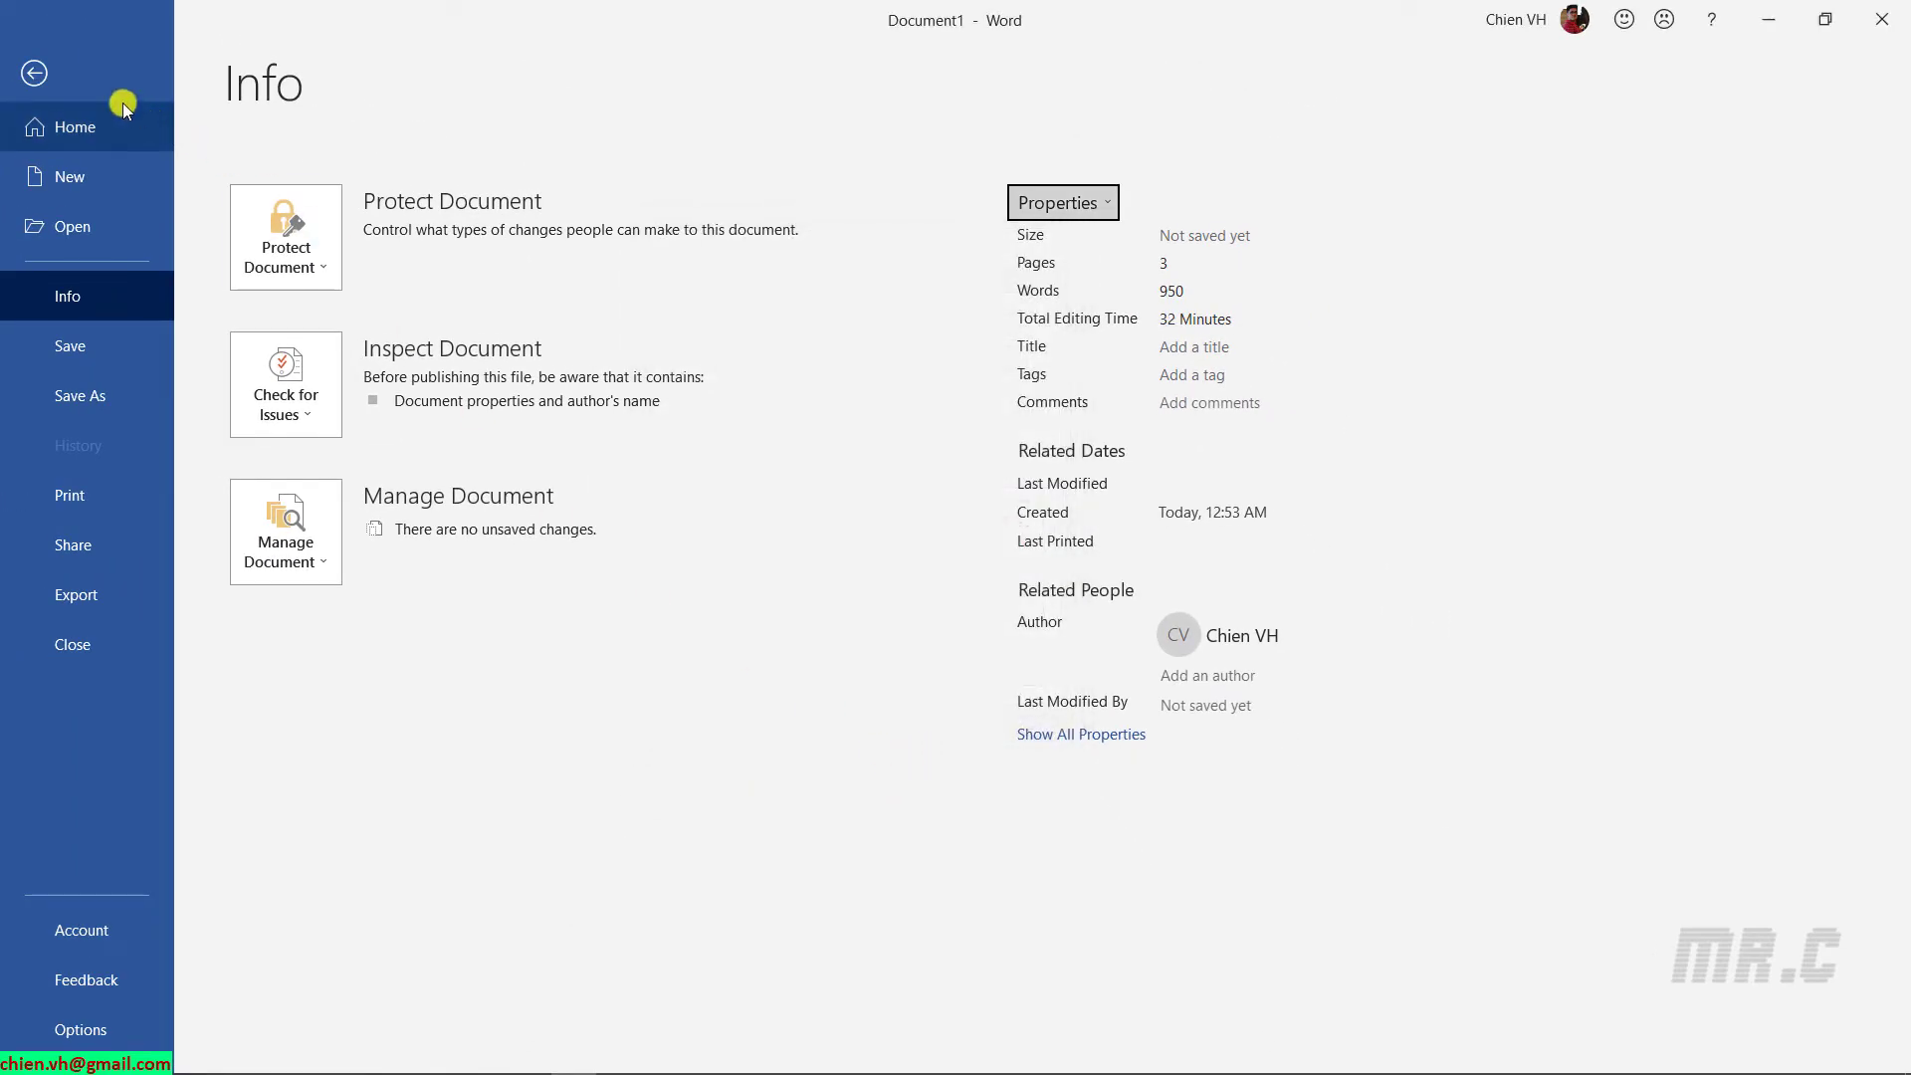
pyautogui.click(40, 76)
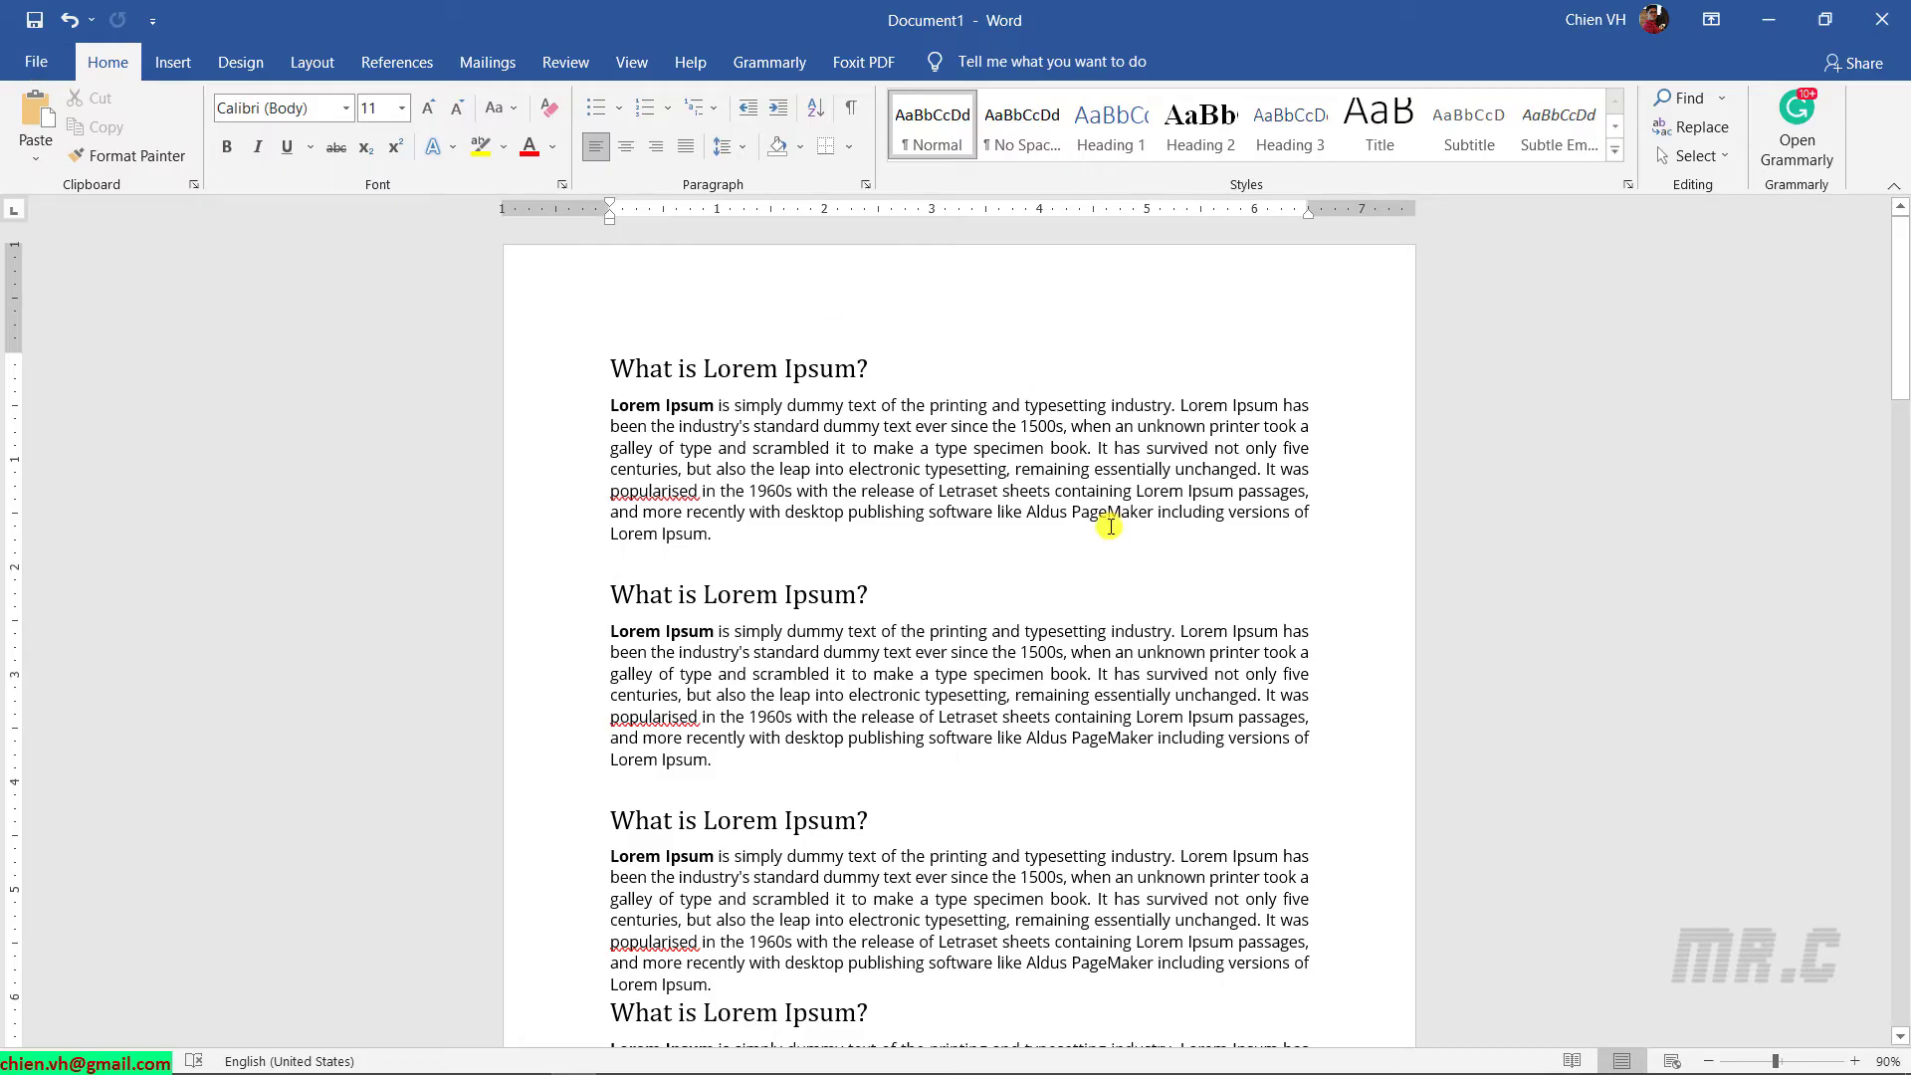
pyautogui.click(999, 658)
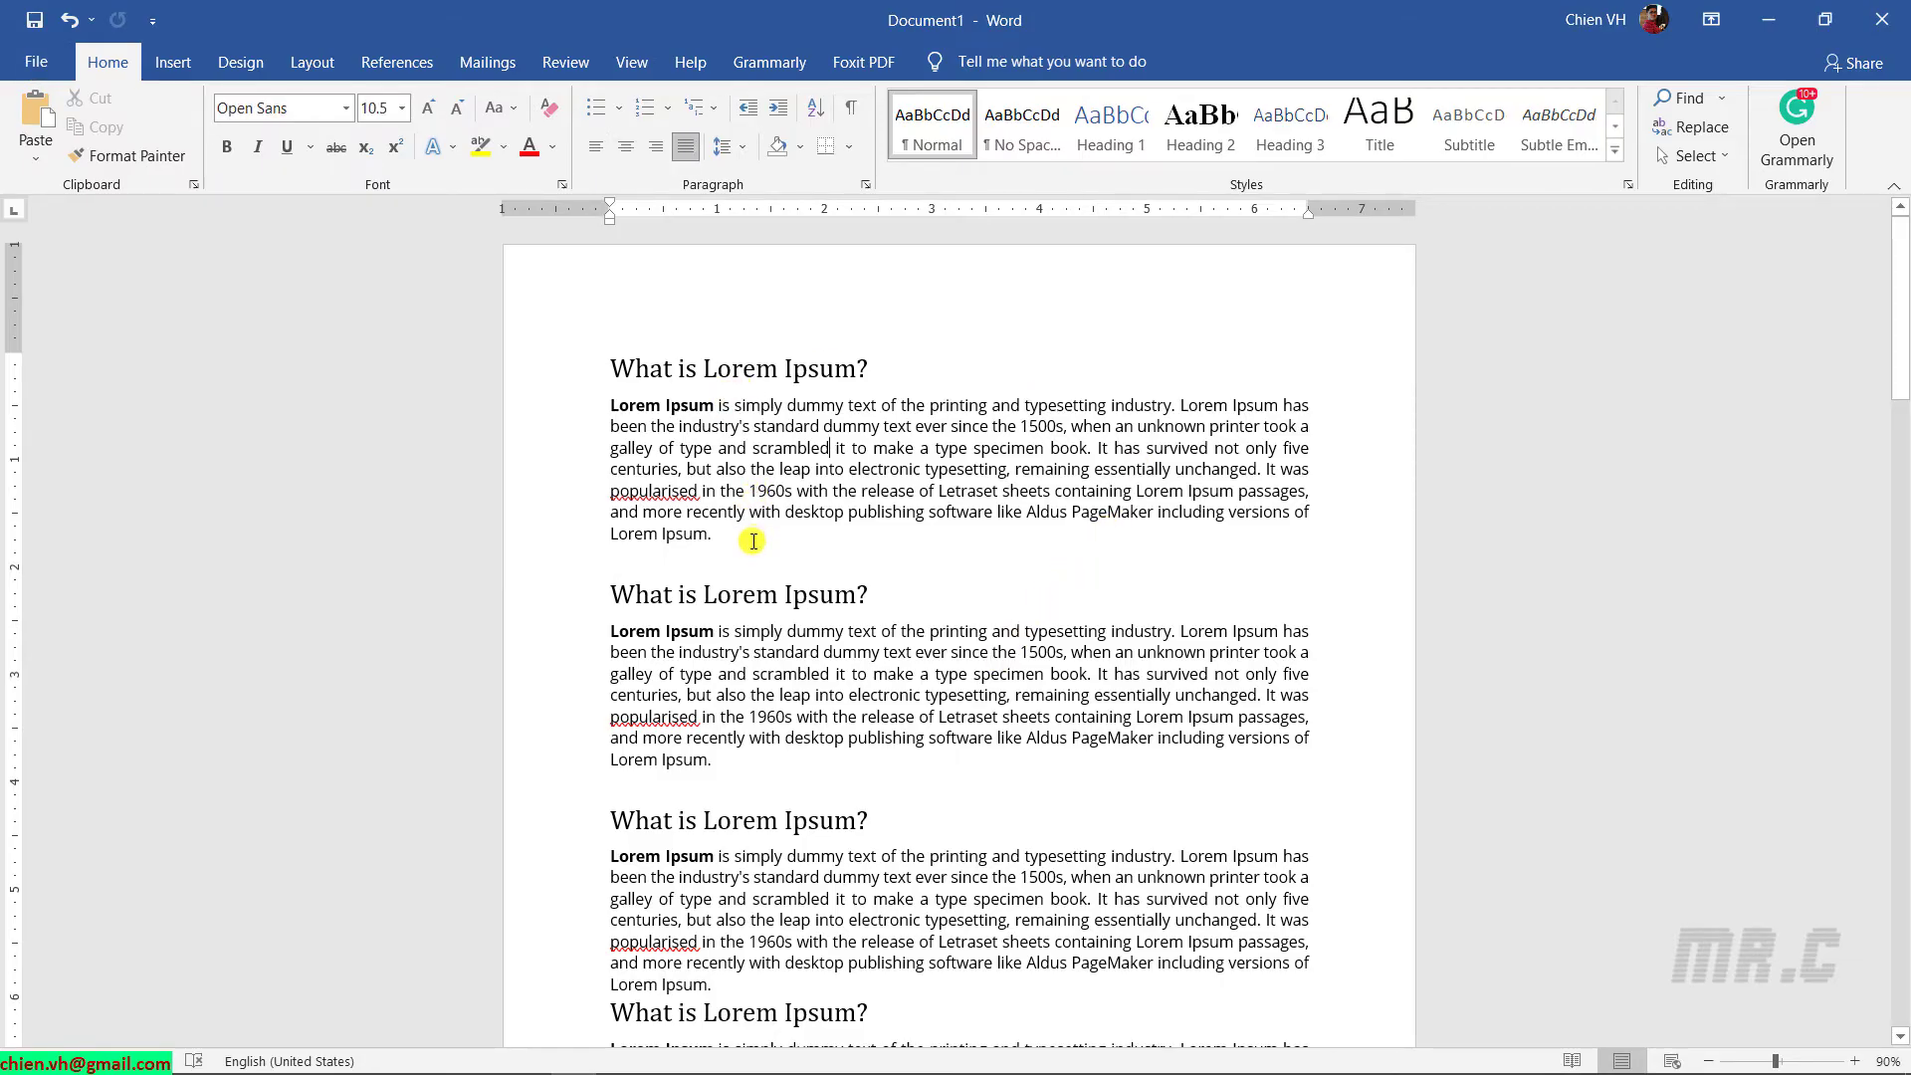
pyautogui.moveTo(716, 403); pyautogui.dragTo(624, 399)
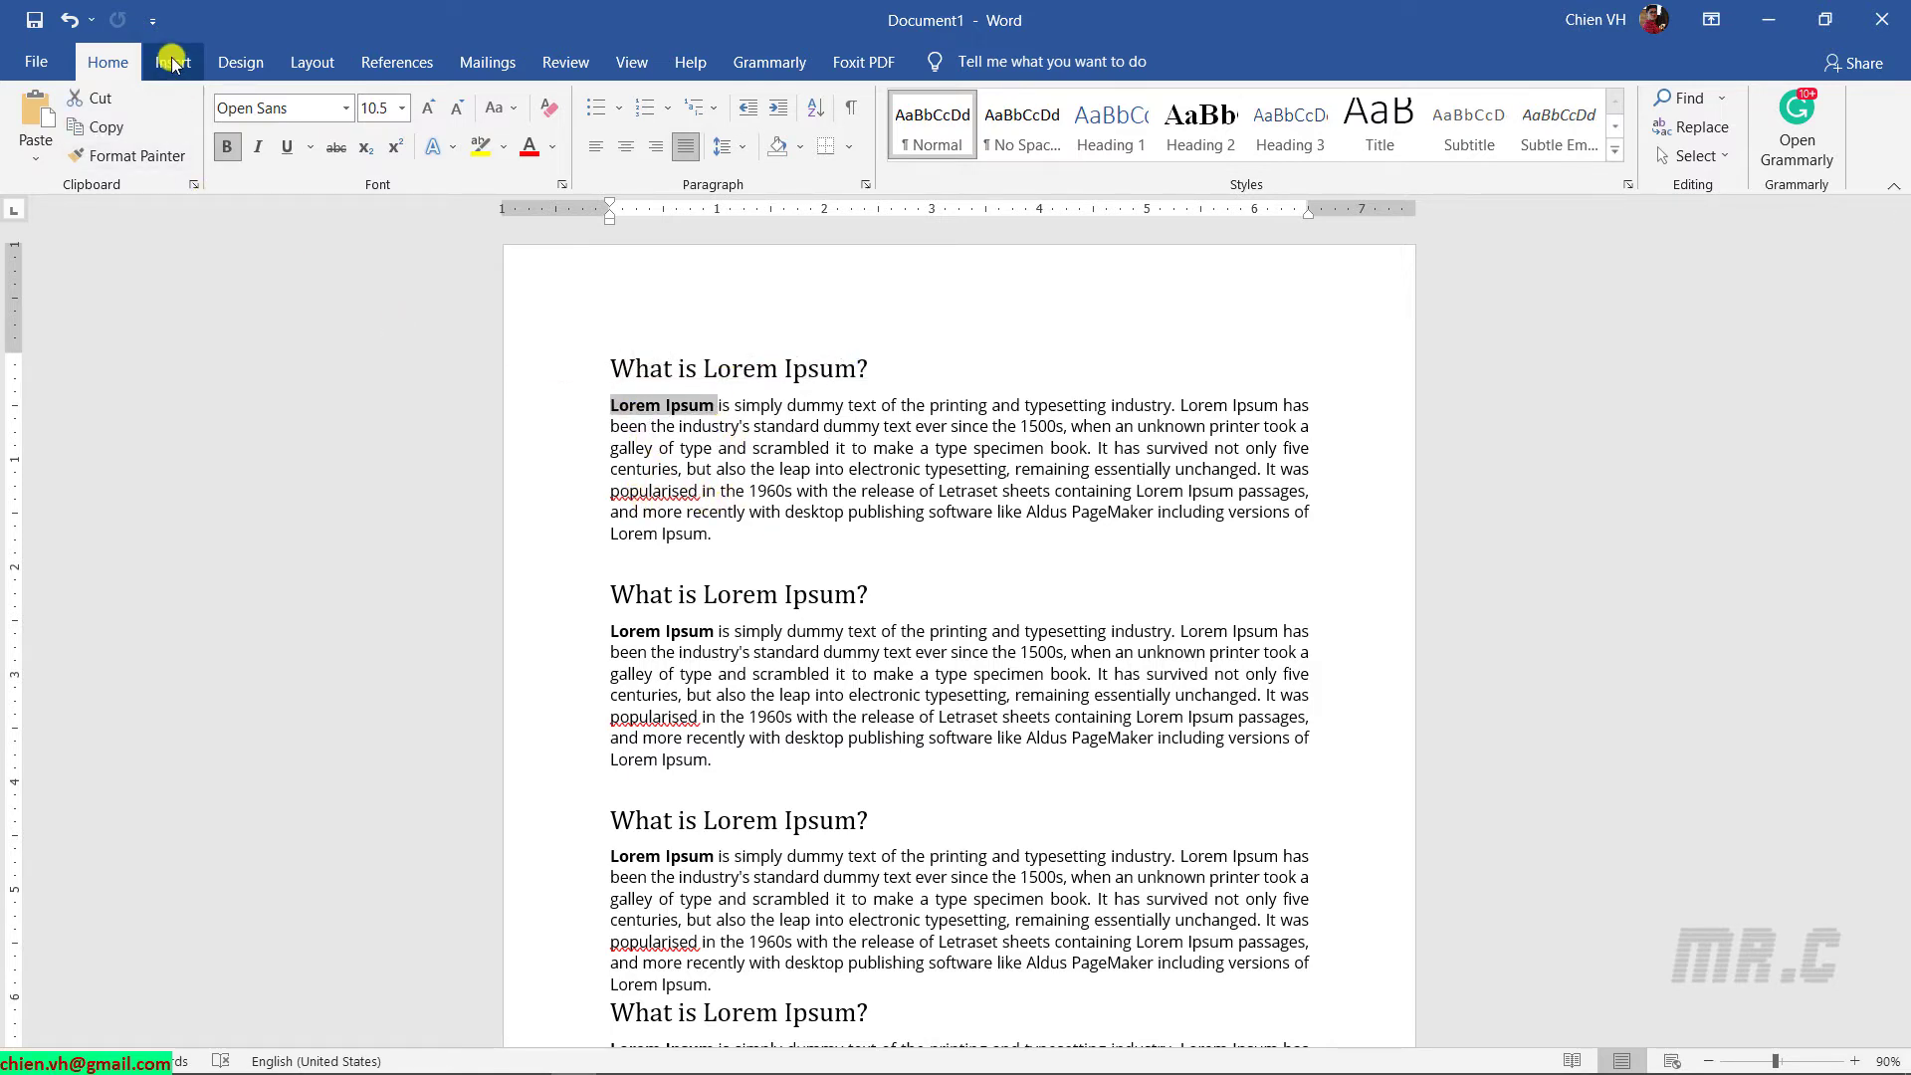
# Open the Field dialog from Insert > Quick Parts
pyautogui.click(174, 63)
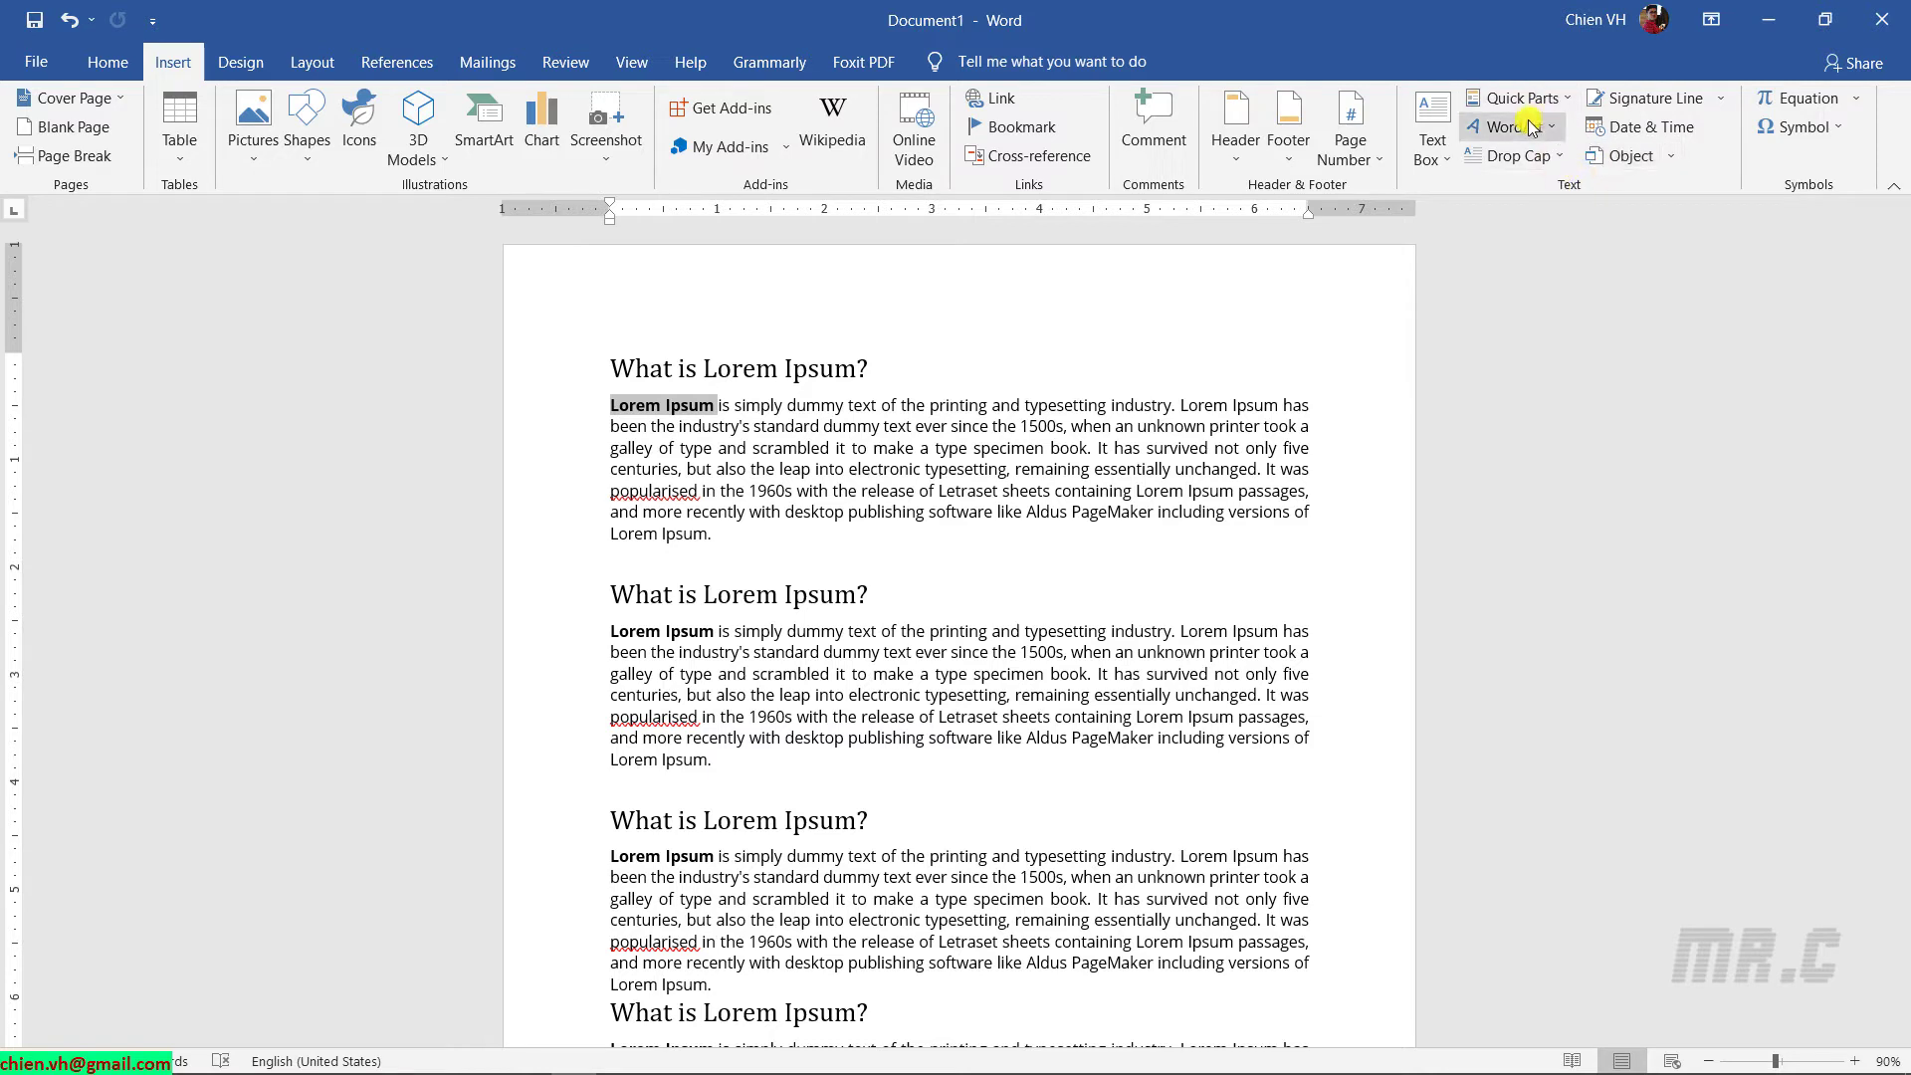
pyautogui.click(1565, 98)
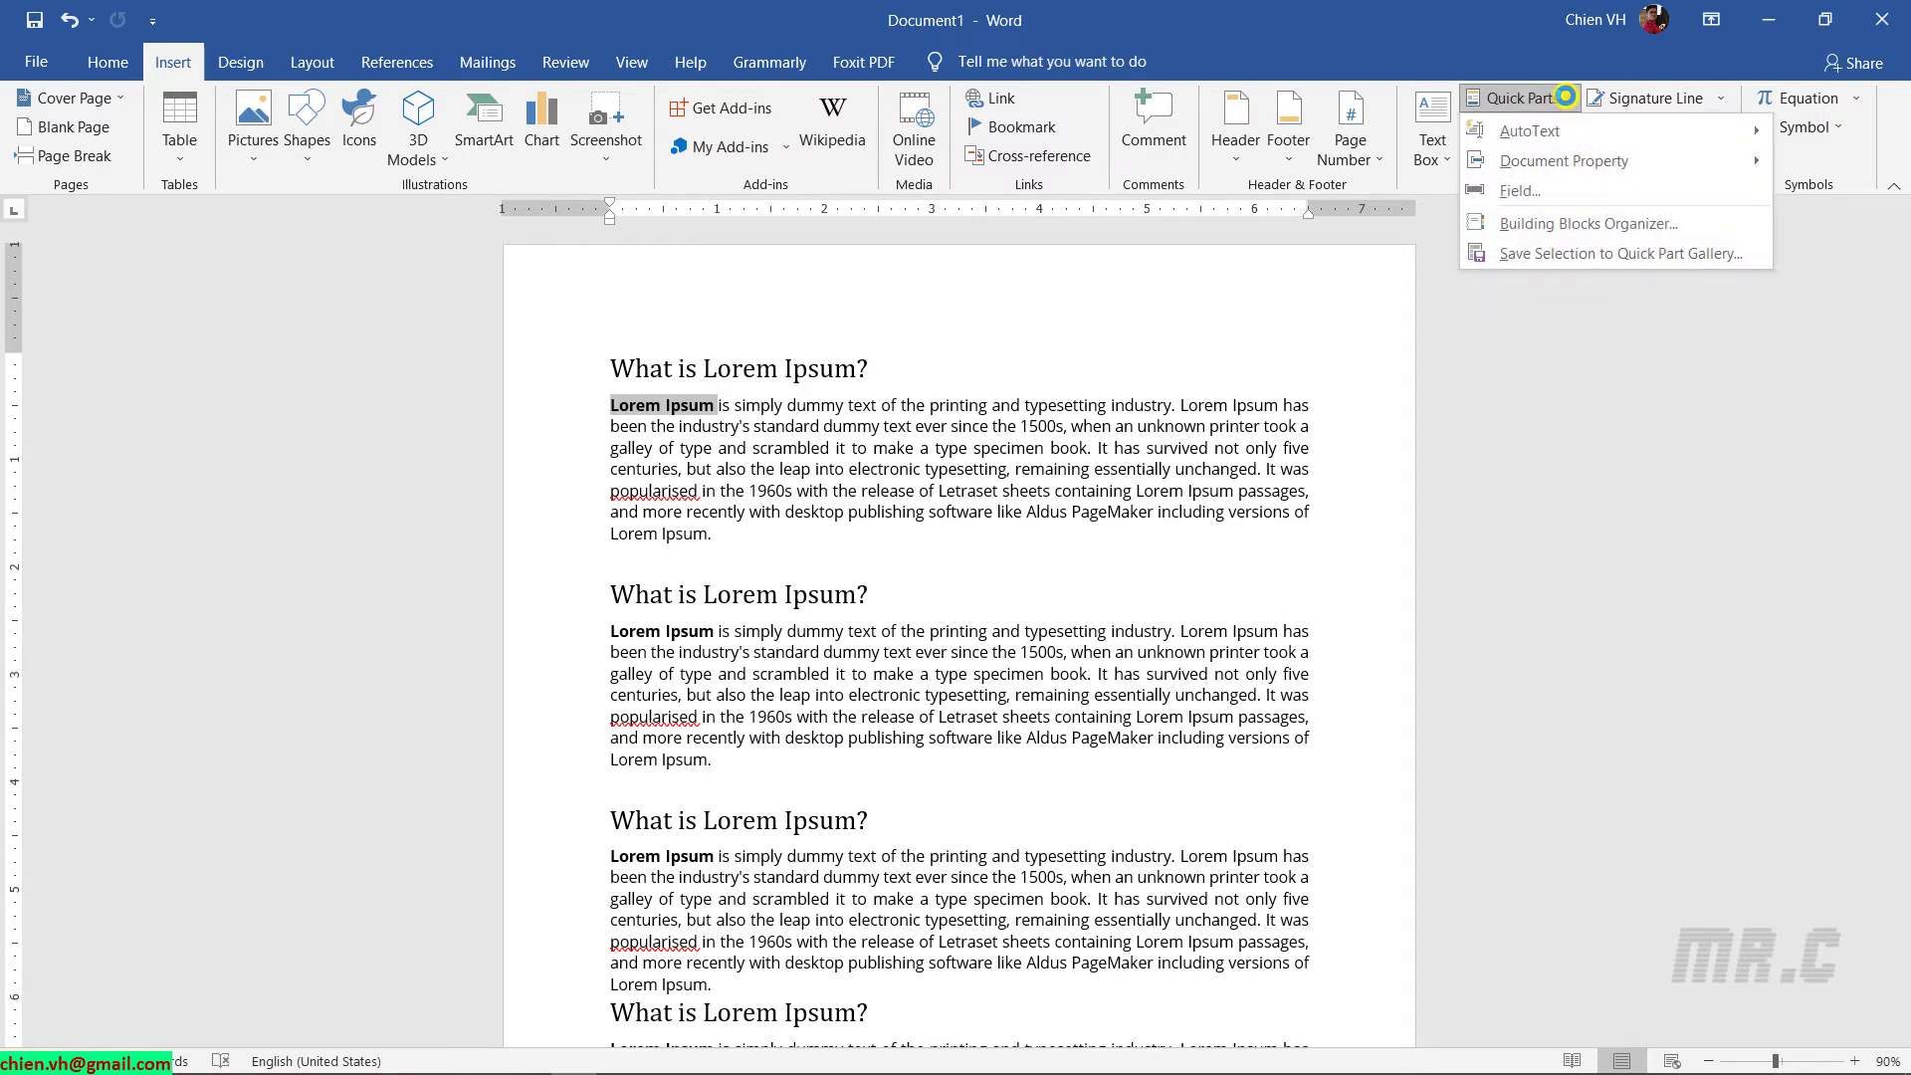
pyautogui.click(1520, 190)
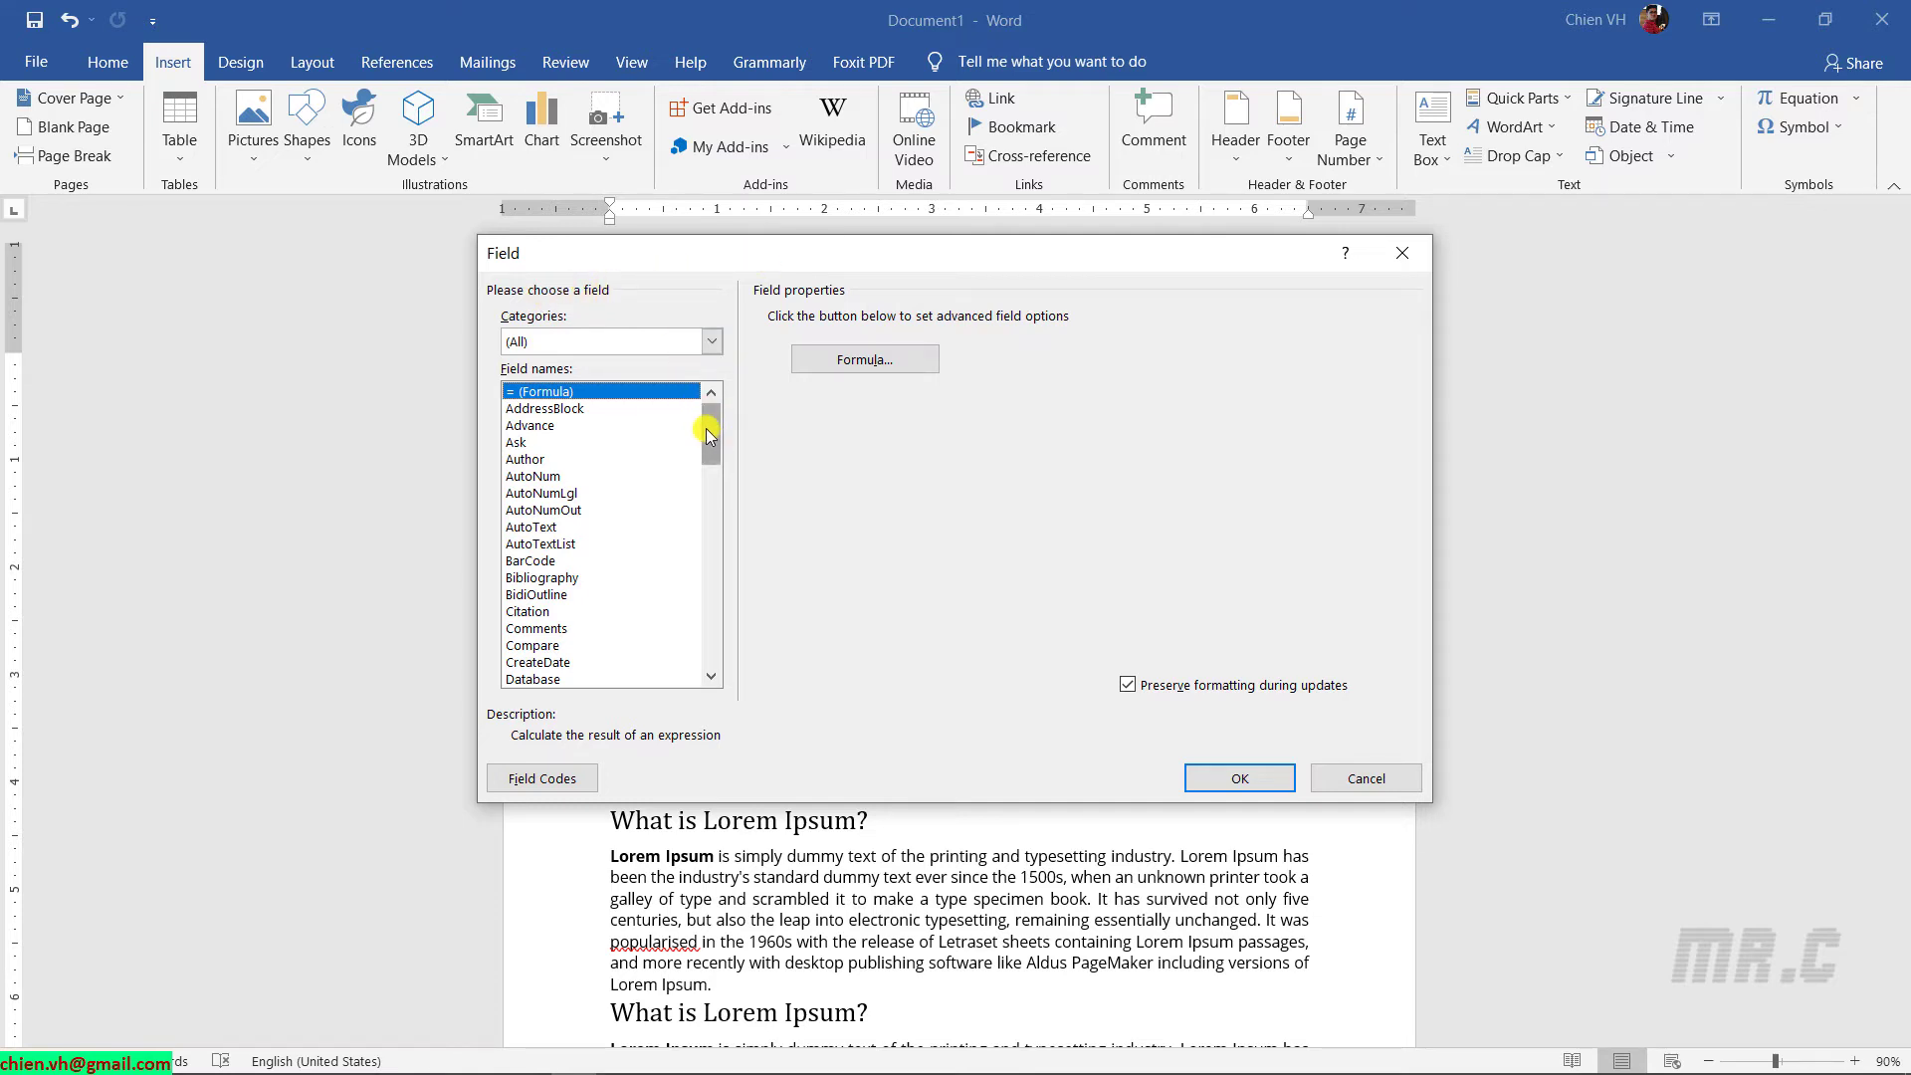
# Filter the Field dialog's categories to Document Information
pyautogui.moveTo(707, 428)
pyautogui.mouseDown()
pyautogui.moveTo(727, 689)
pyautogui.moveTo(727, 421)
pyautogui.mouseUp()
pyautogui.click(713, 342)
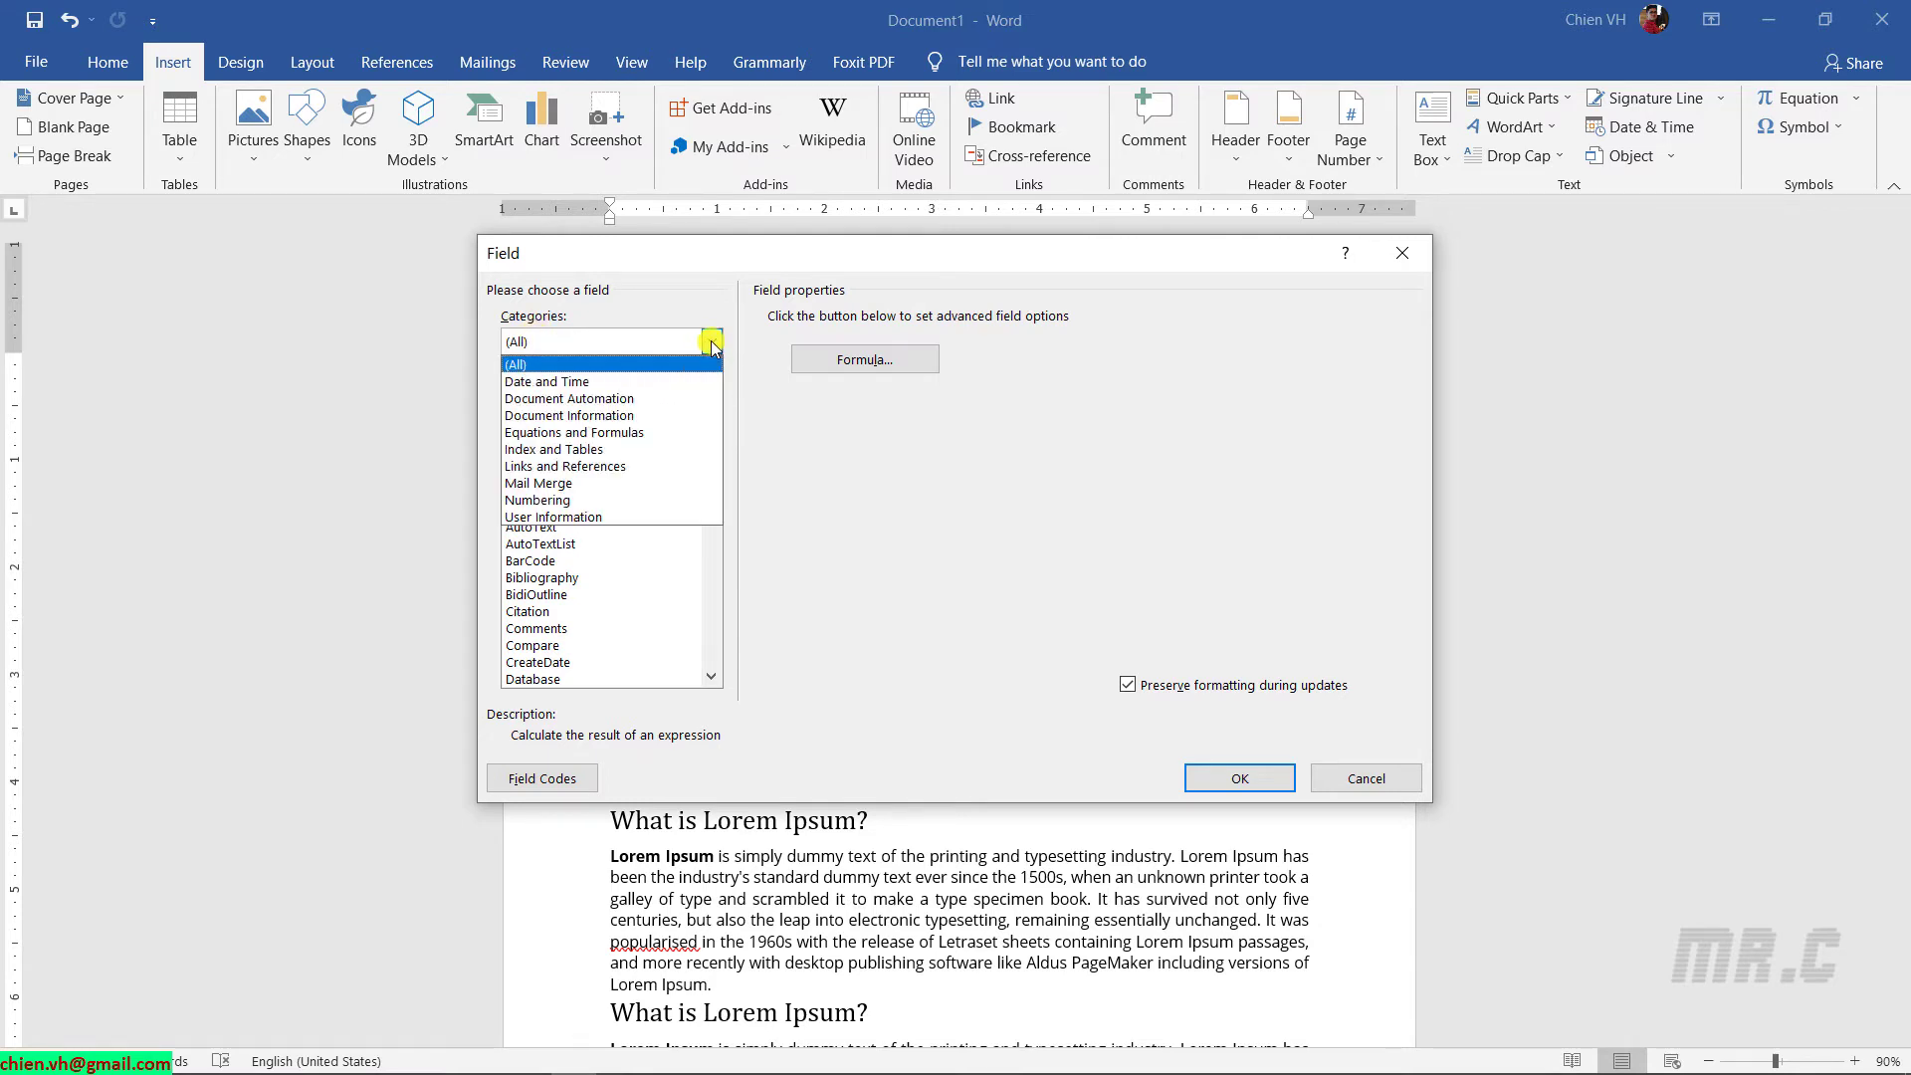
pyautogui.click(588, 417)
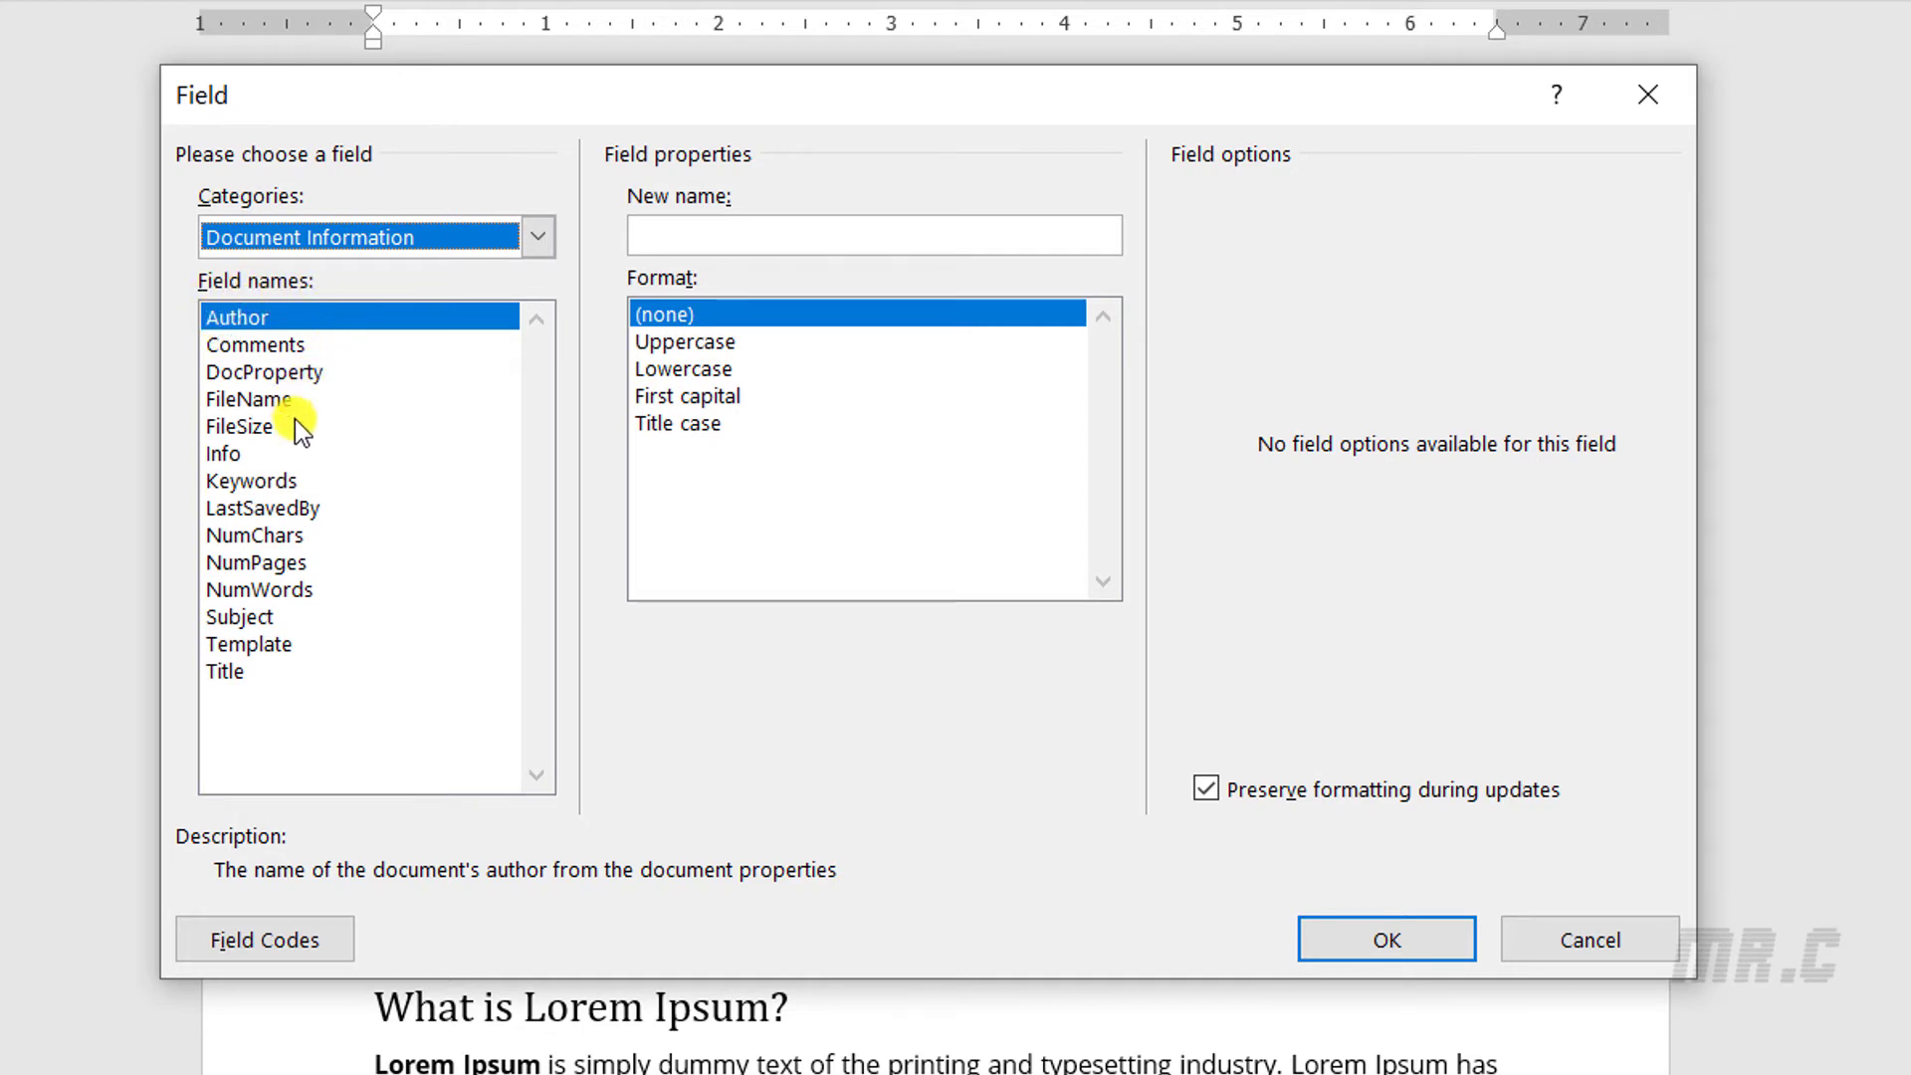
# Choose the DocProperty field with Client as its property
pyautogui.click(262, 376)
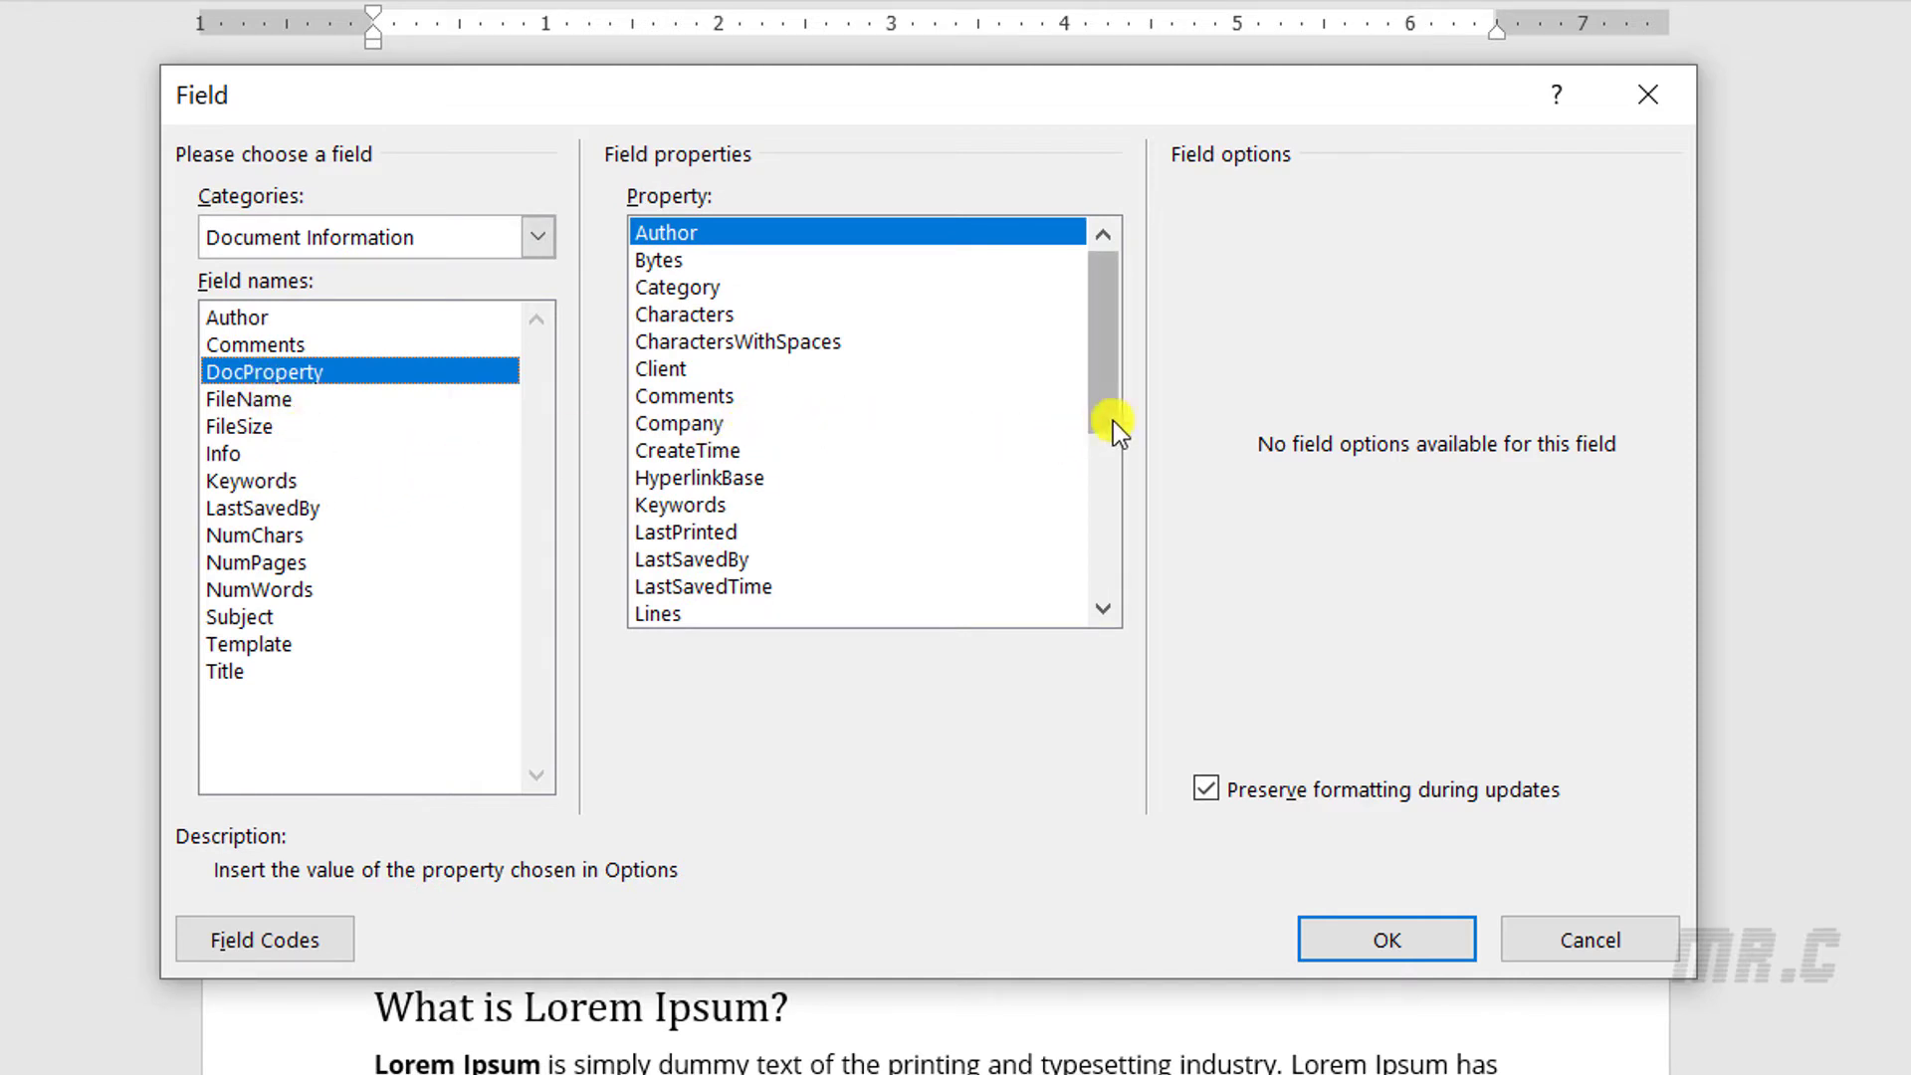
pyautogui.click(660, 369)
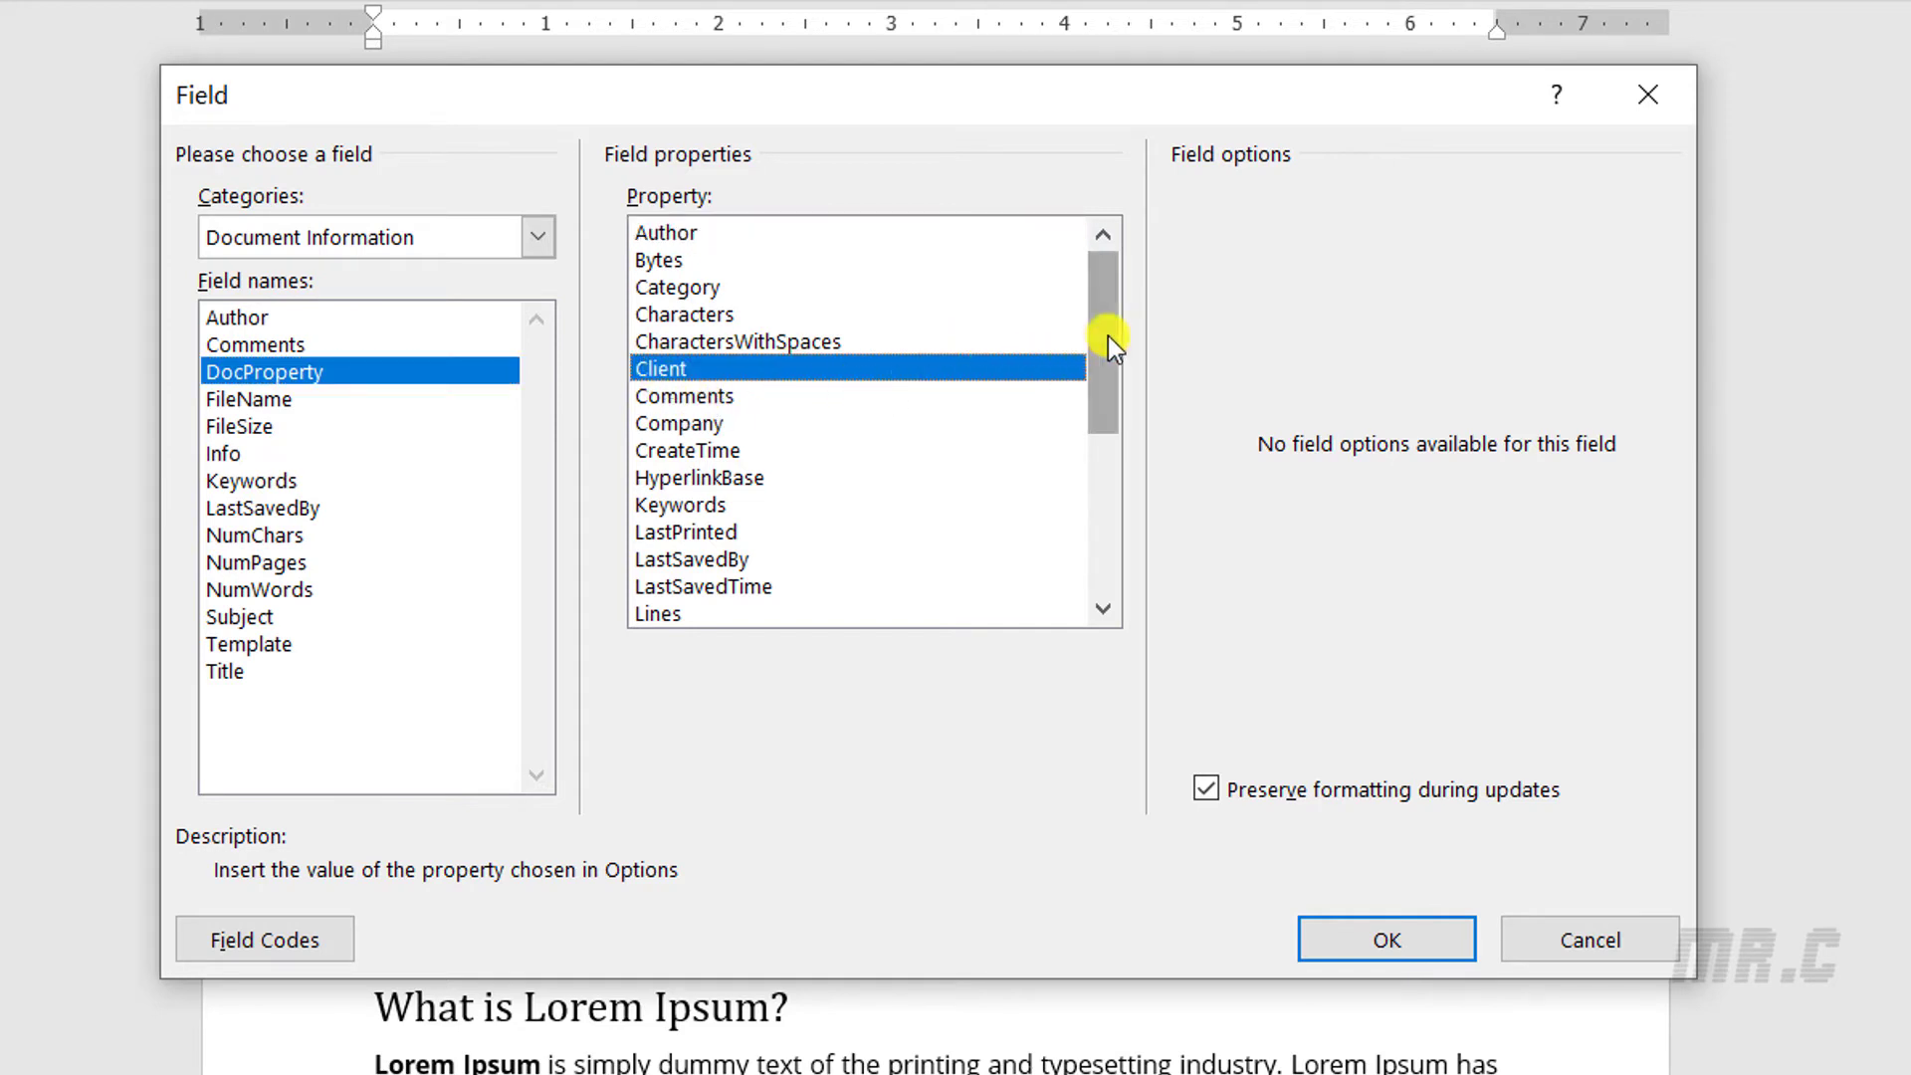
pyautogui.moveTo(1097, 308); pyautogui.dragTo(1165, 493)
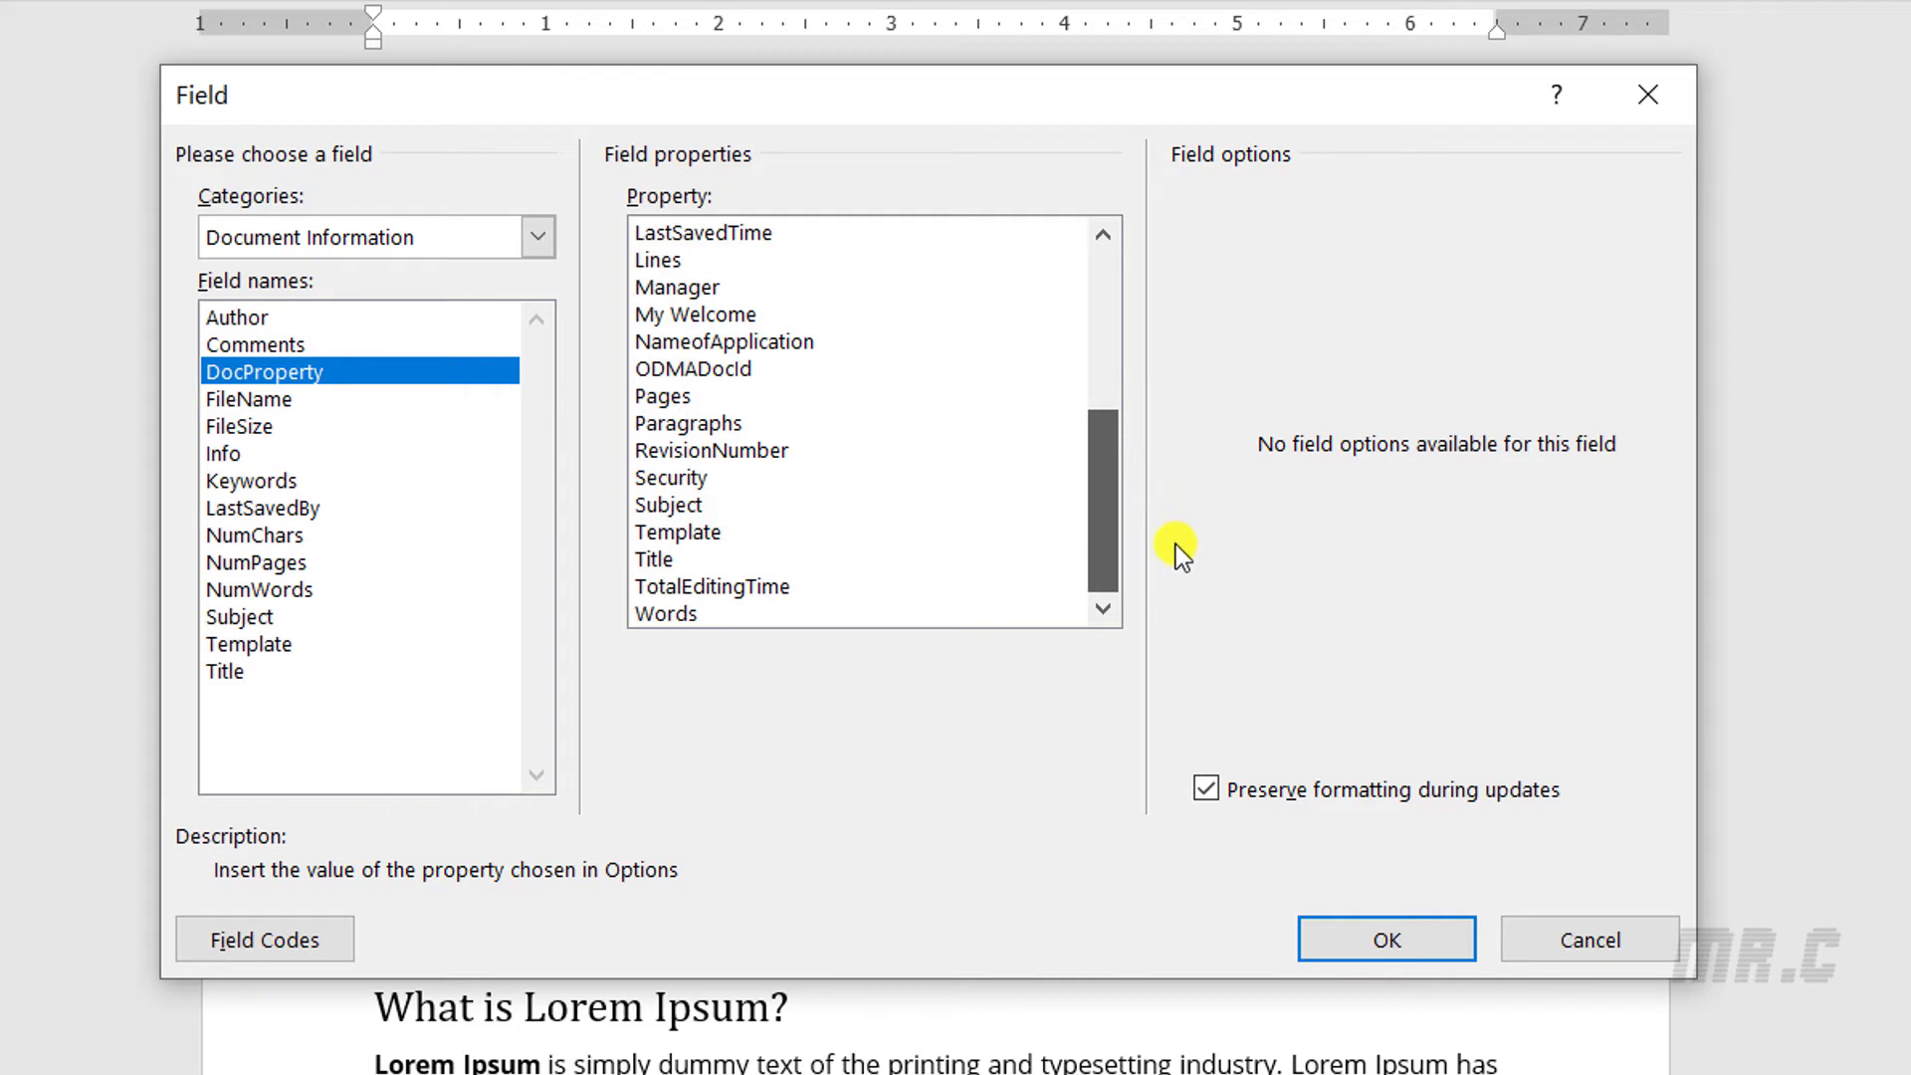
pyautogui.moveTo(1174, 546); pyautogui.dragTo(1170, 538)
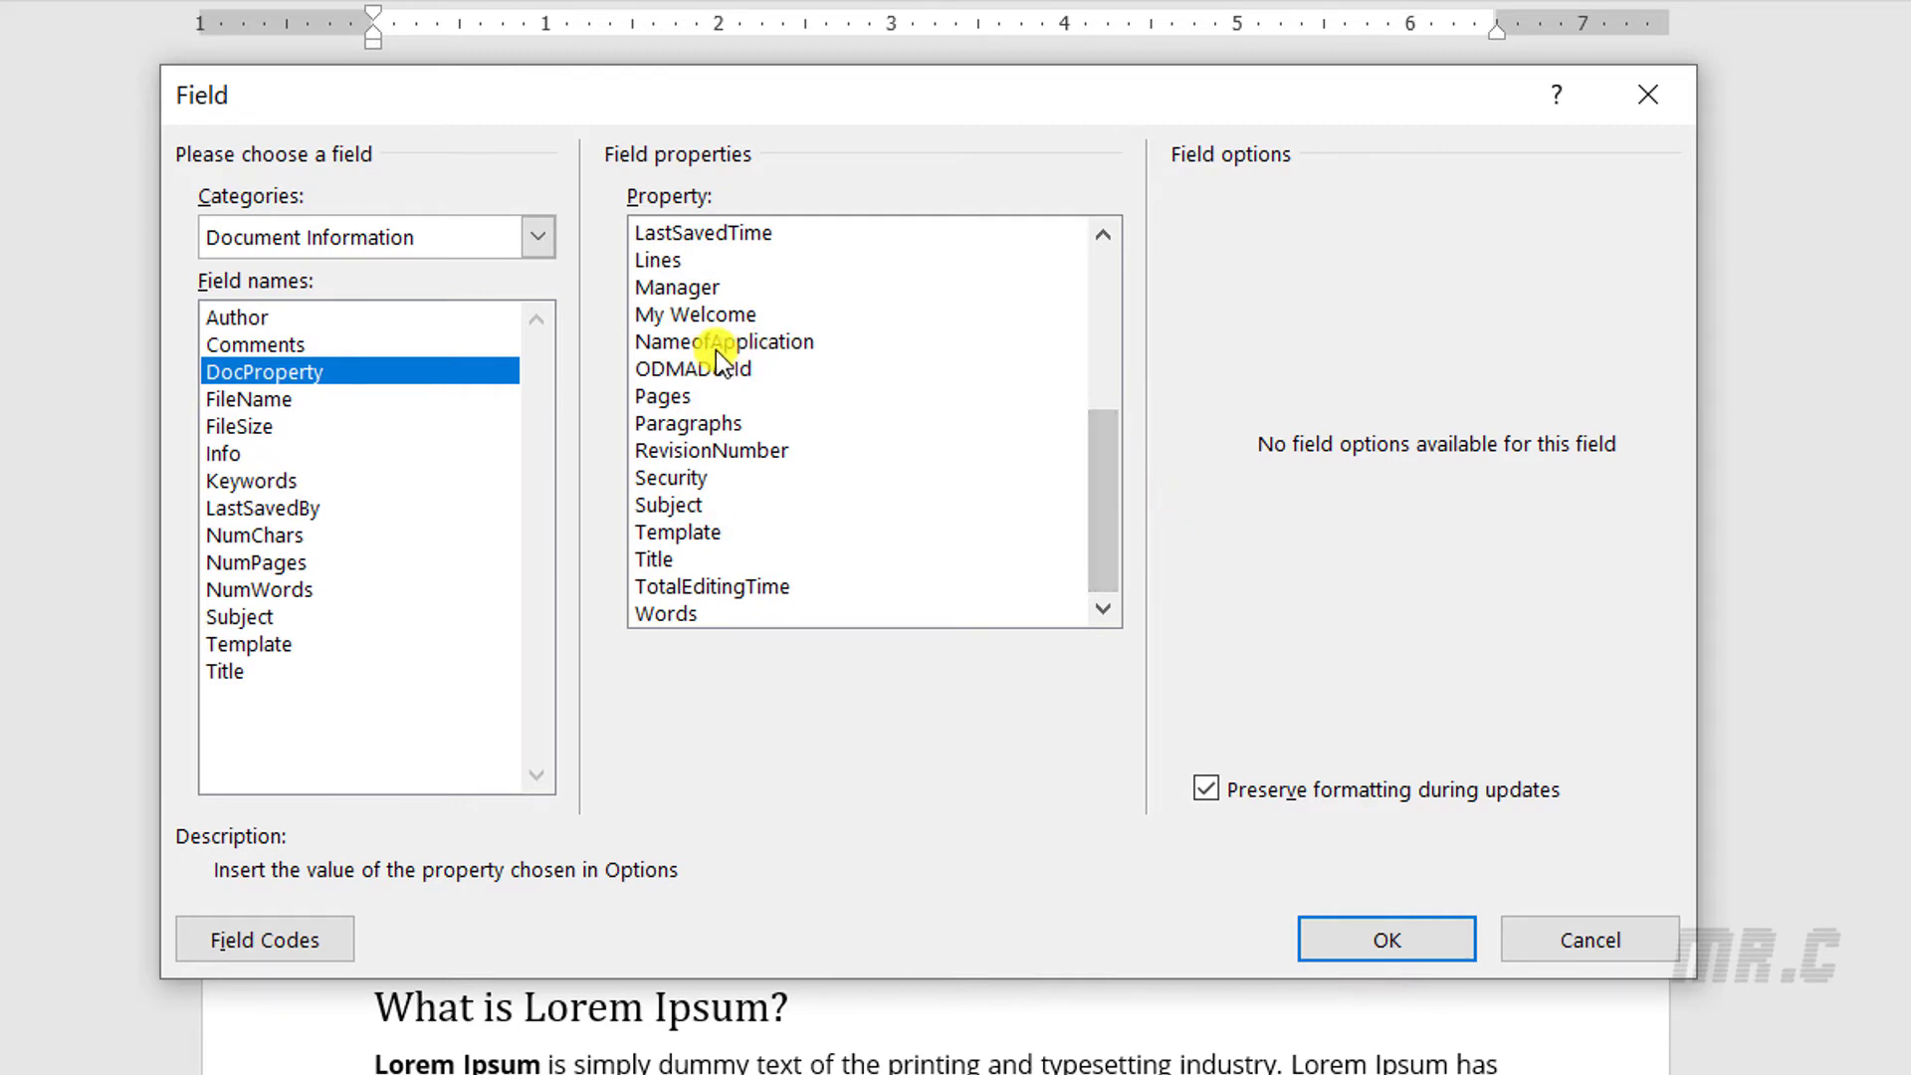
pyautogui.click(662, 316)
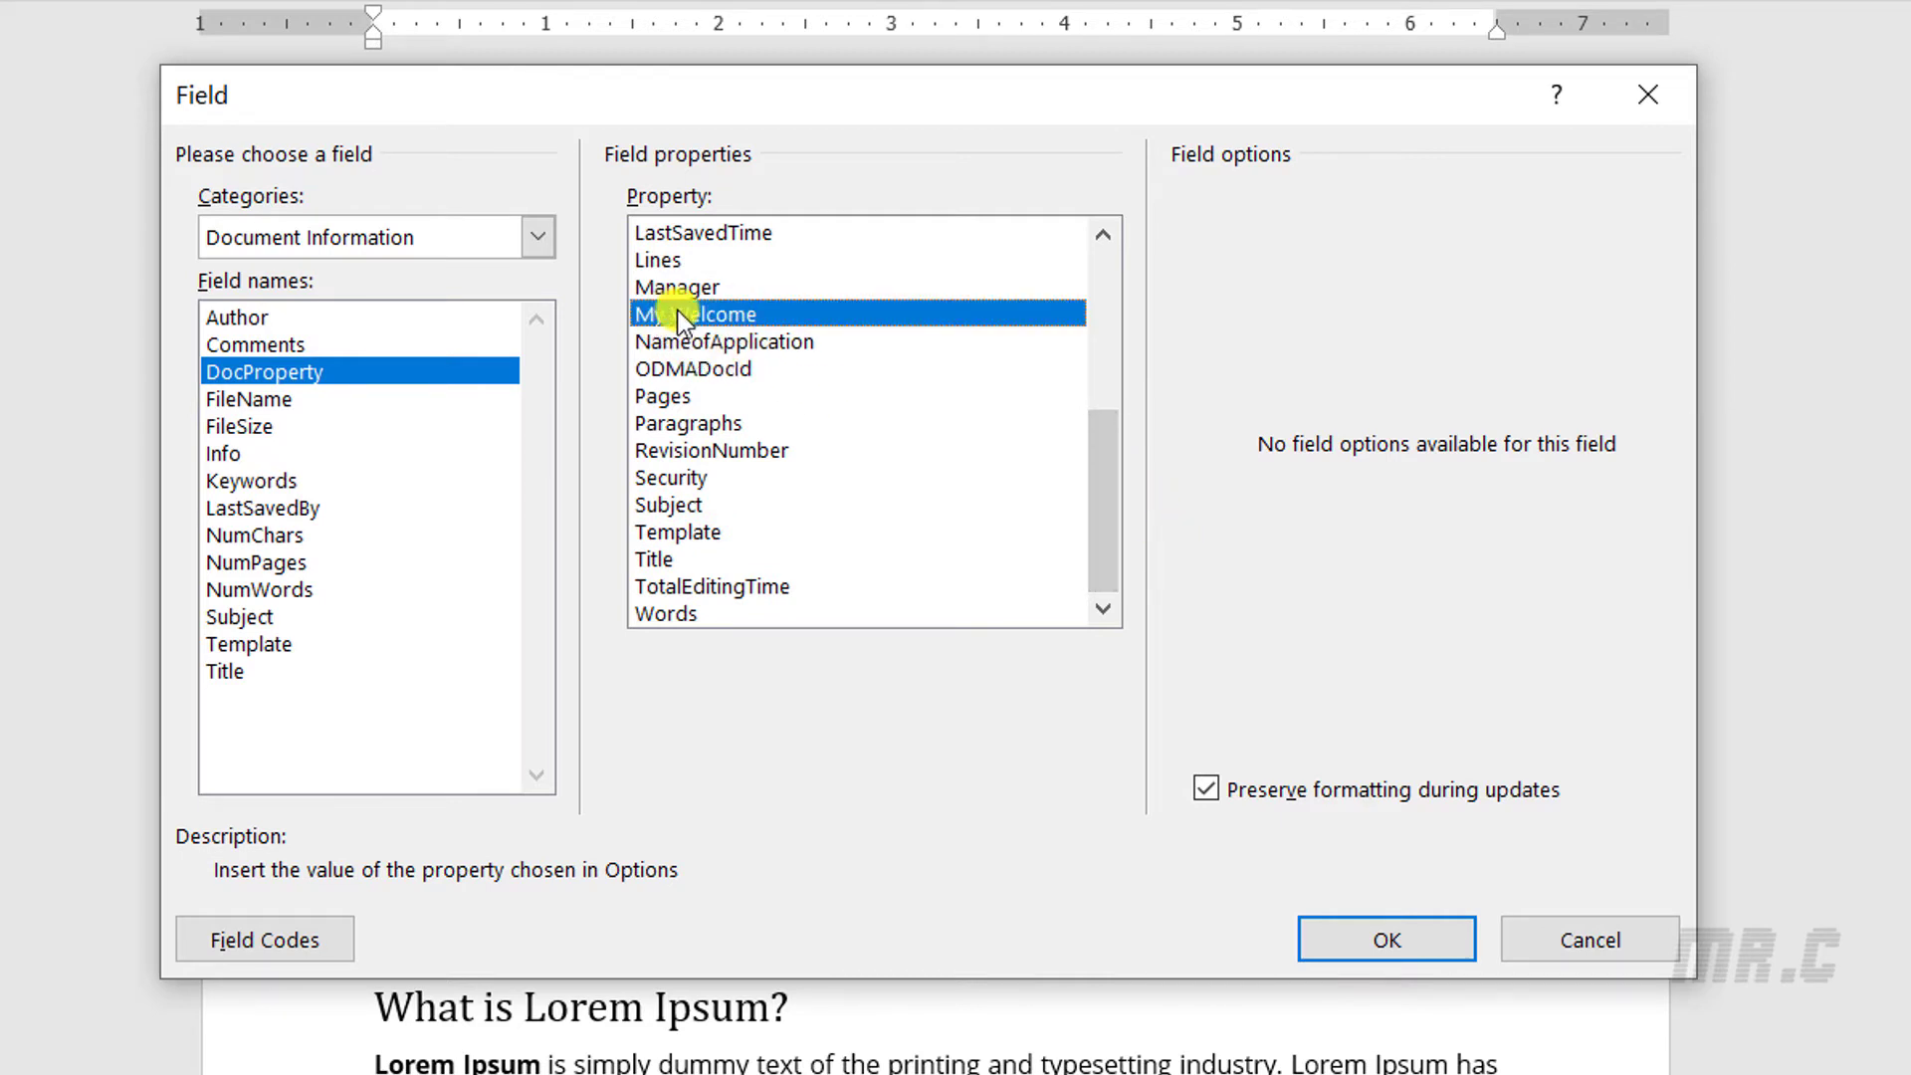
pyautogui.moveTo(1107, 469); pyautogui.dragTo(1075, 329)
pyautogui.click(662, 342)
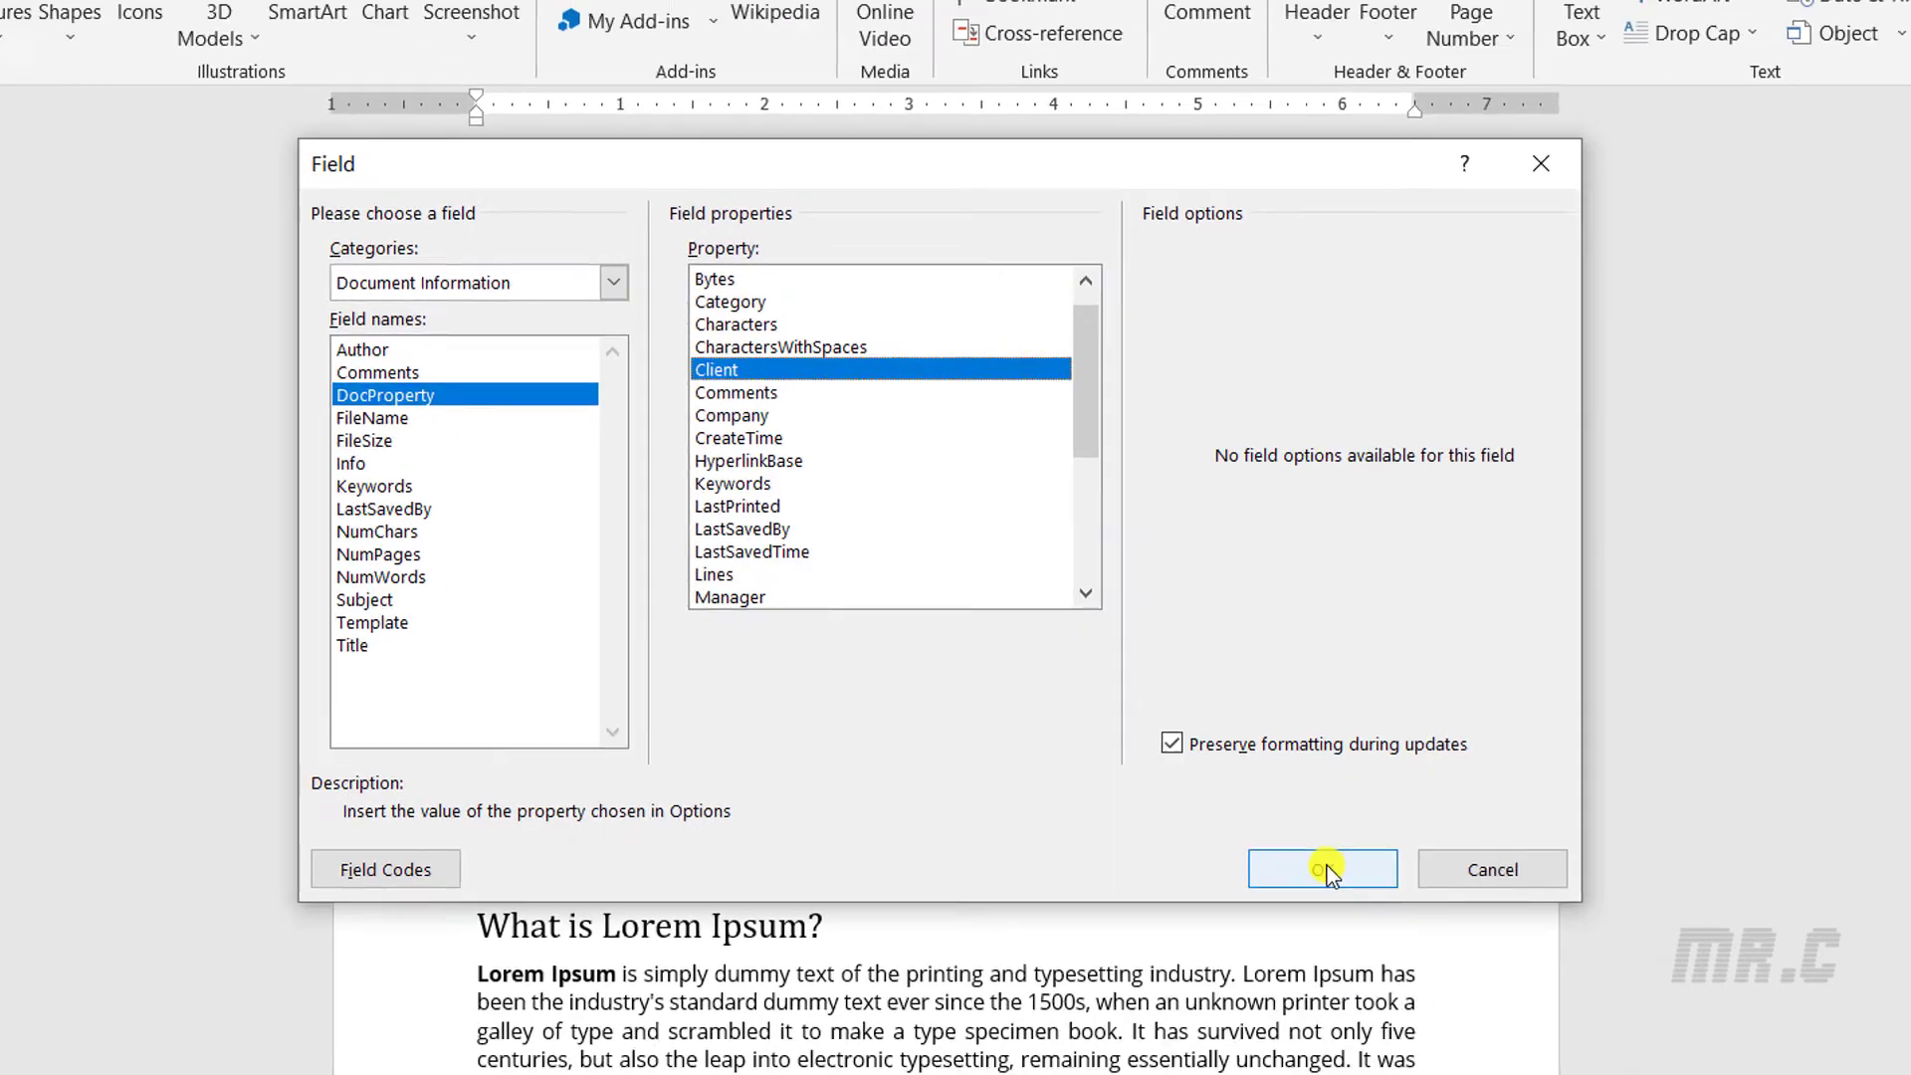
# Insert the Client field and select it in the first paragraph
pyautogui.click(1434, 939)
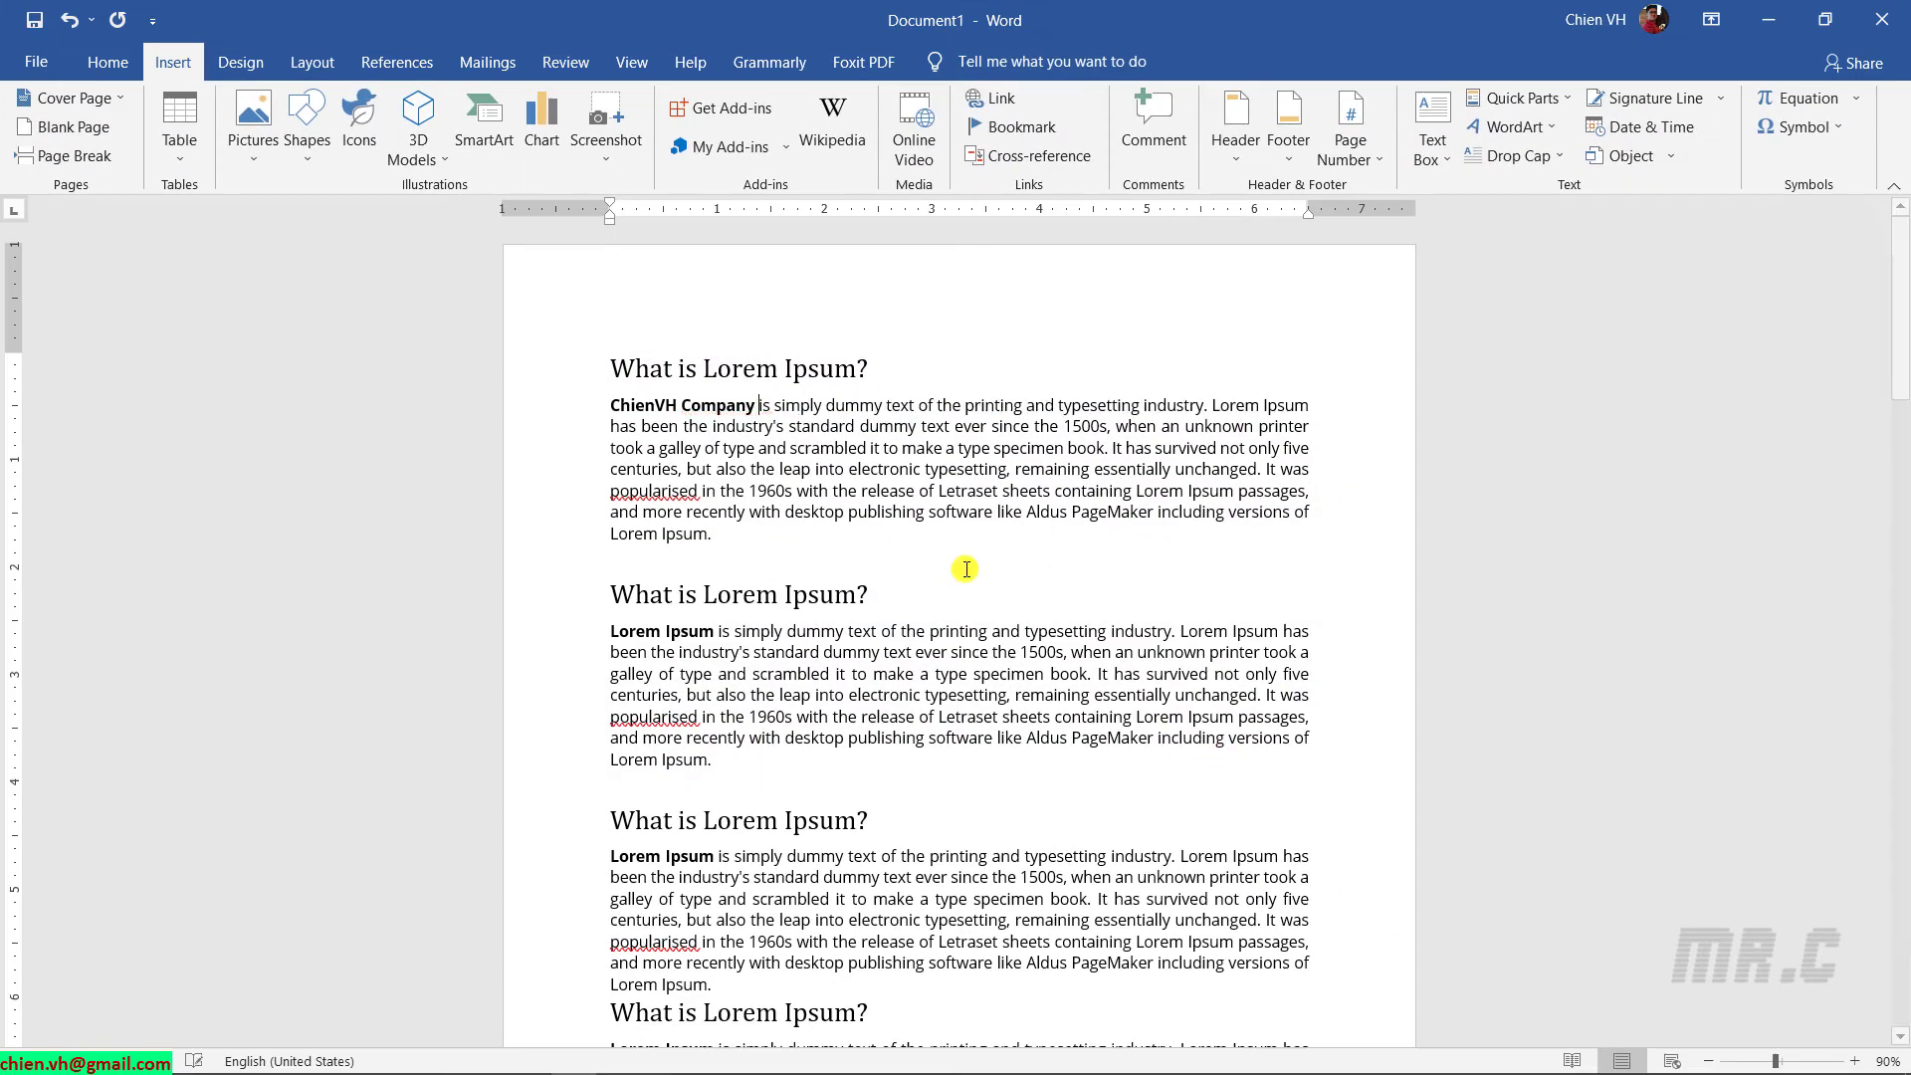
pyautogui.click(689, 405)
pyautogui.click(713, 469)
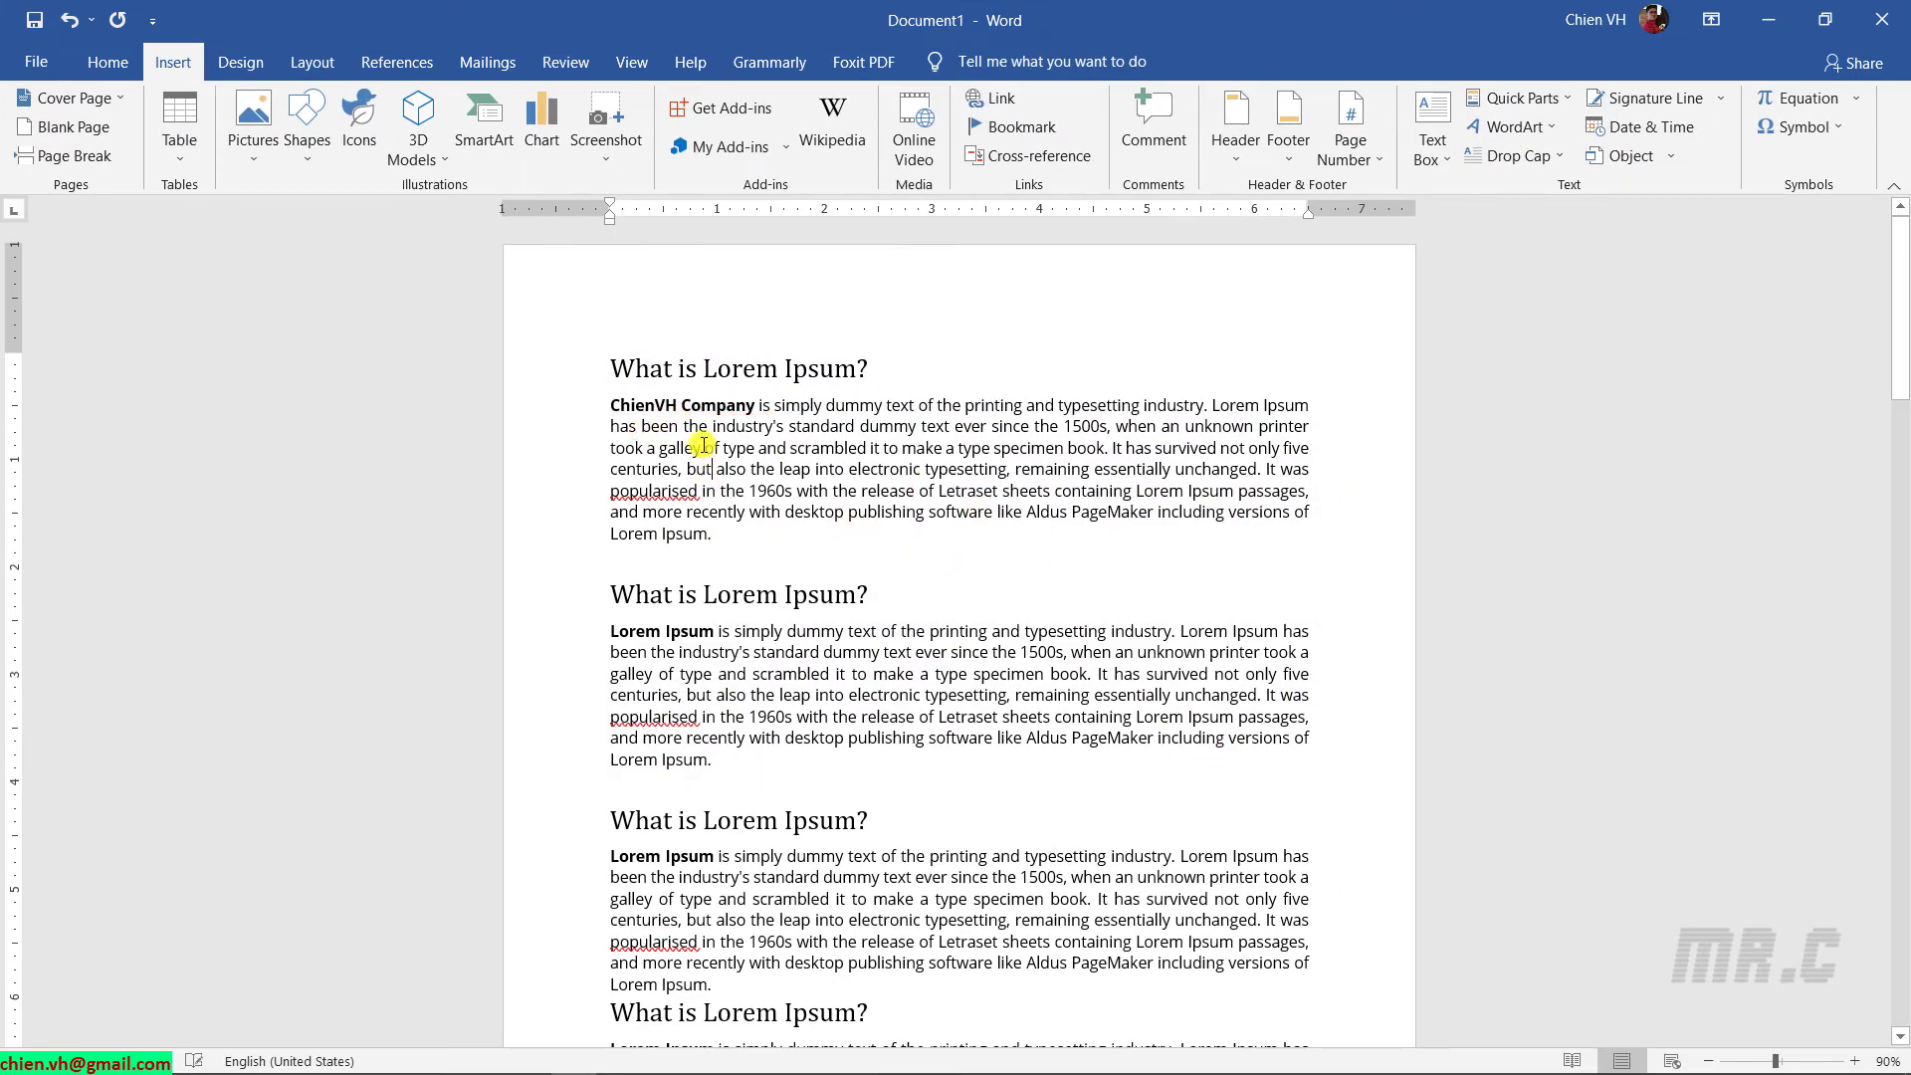
pyautogui.click(666, 405)
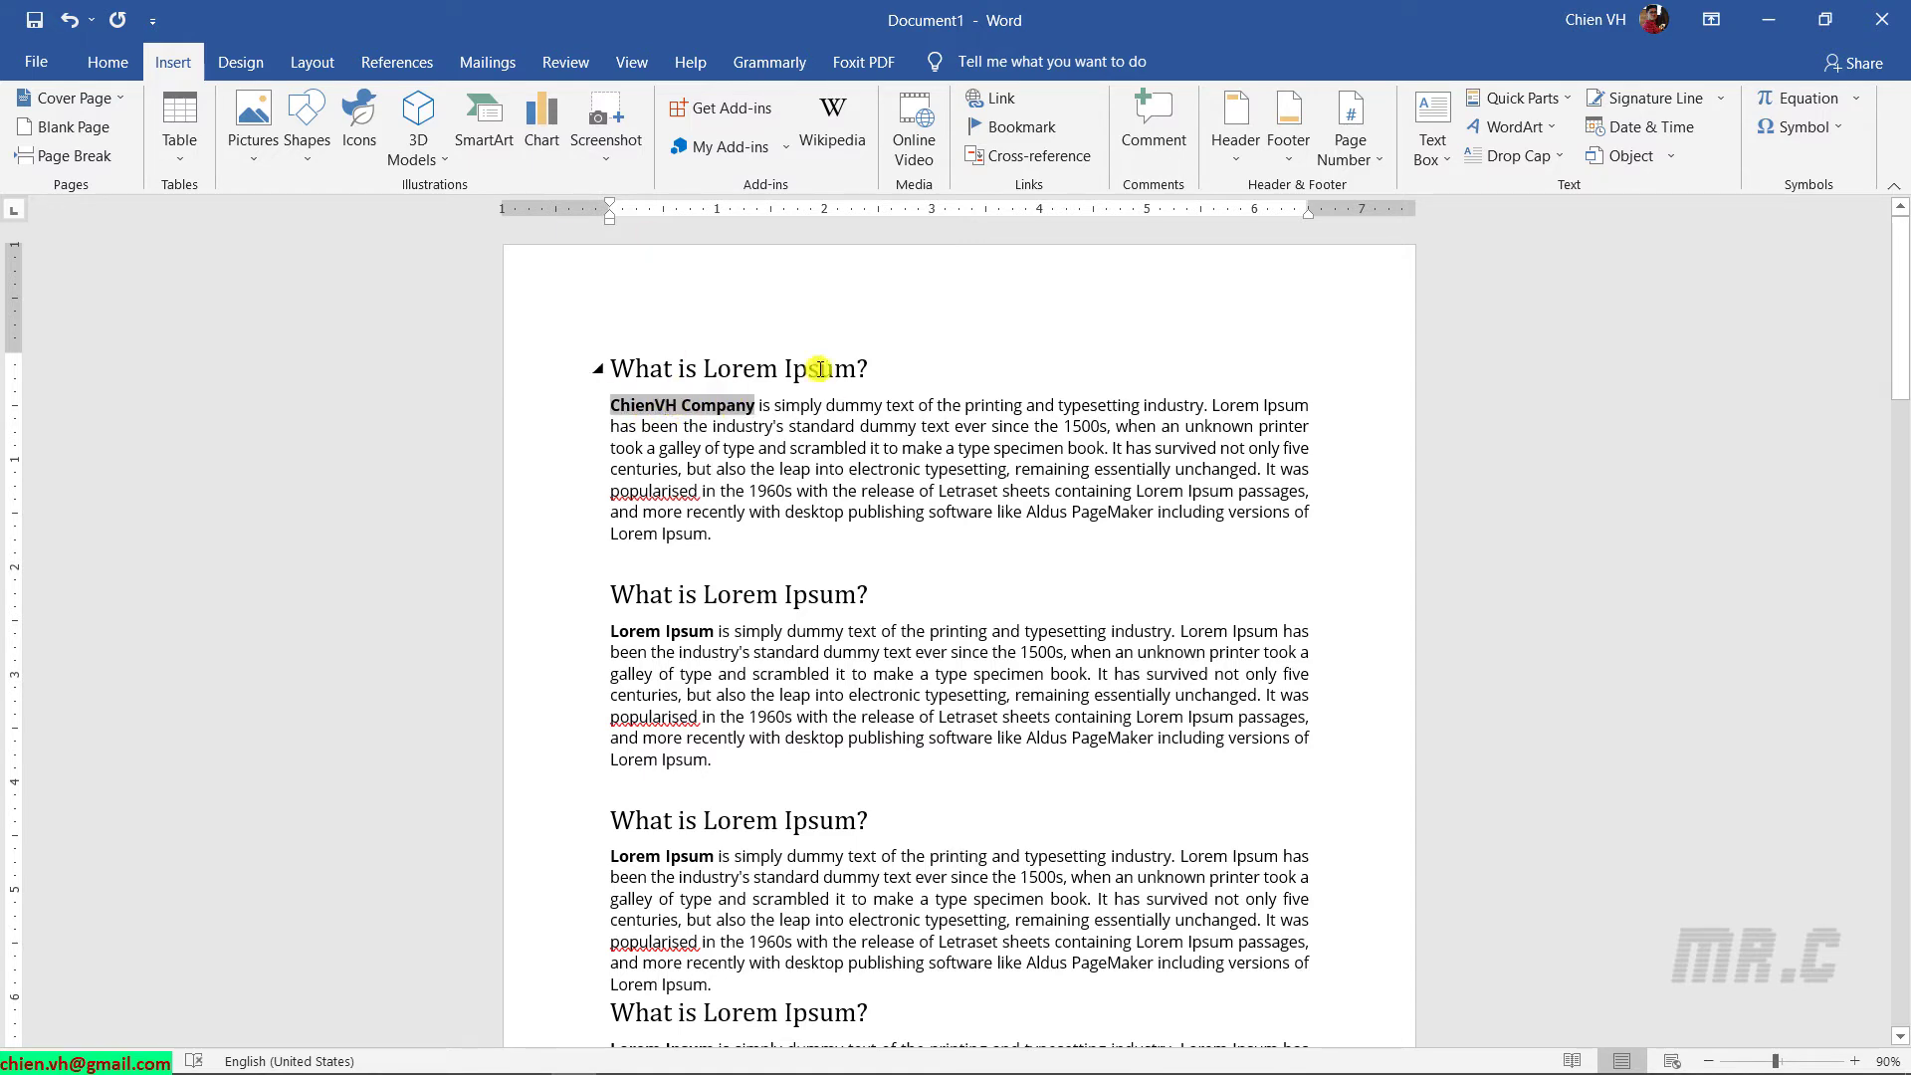
pyautogui.doubleClick(721, 405)
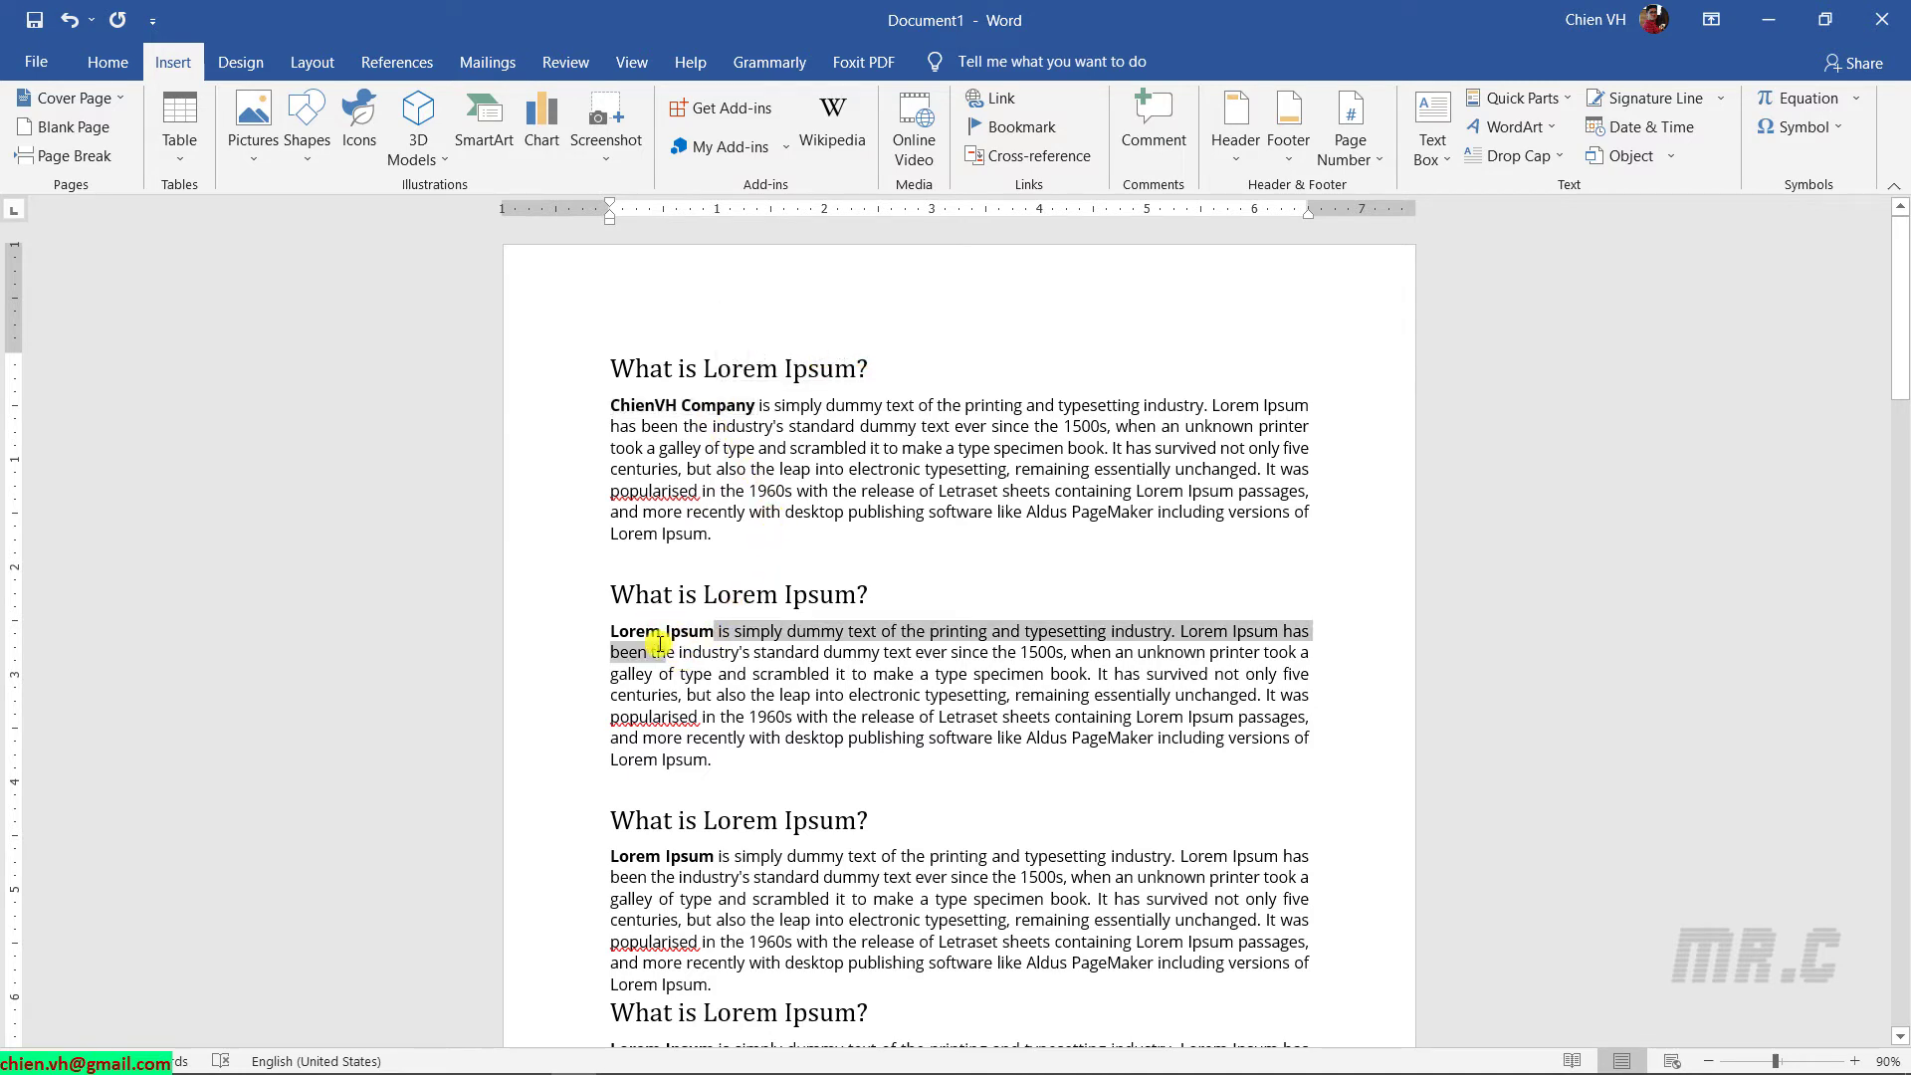
# Paste the section four times so each following paragraph starts with the Client field
pyautogui.moveTo(613, 632); pyautogui.dragTo(659, 632)
pyautogui.click(709, 632)
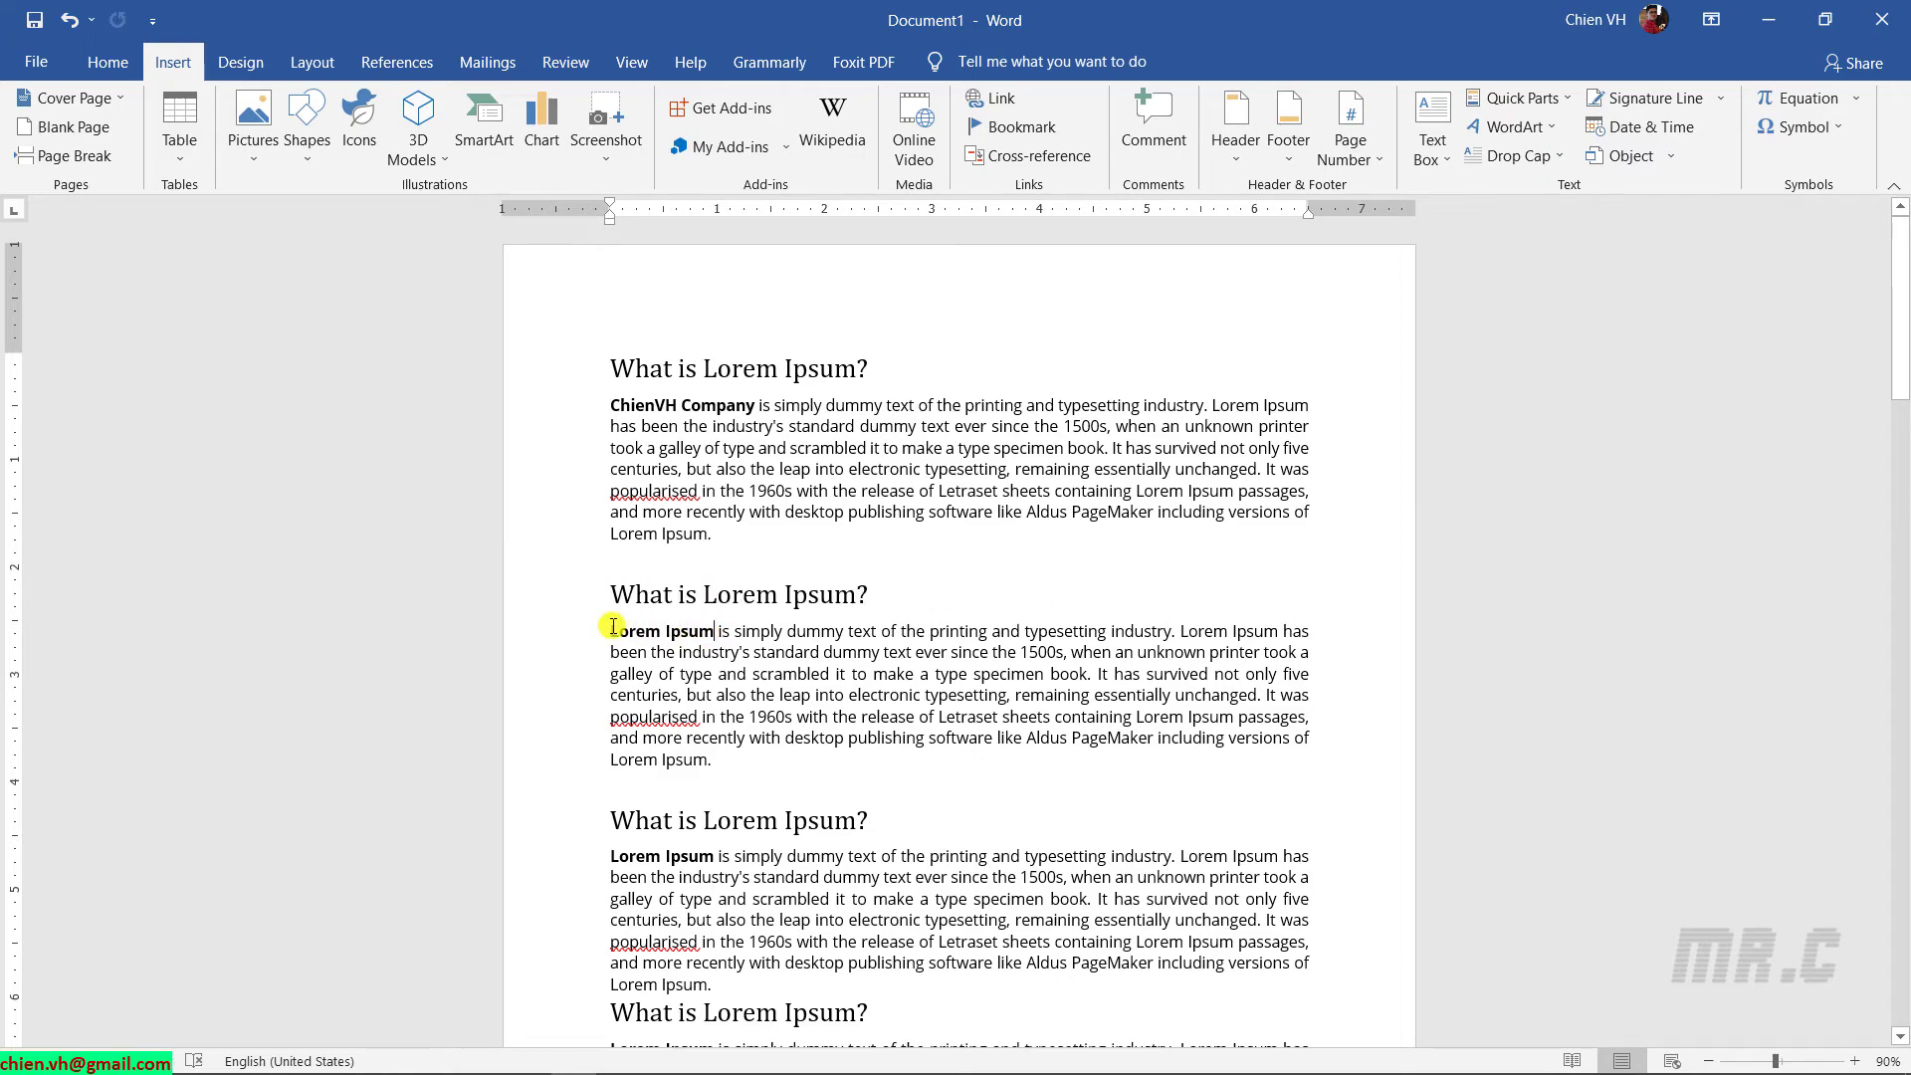
pyautogui.hotkey('ctrl', 'v')
pyautogui.hotkey('ctrl', 'v')
pyautogui.hotkey('ctrl', 'v')
pyautogui.hotkey('ctrl', 'v')
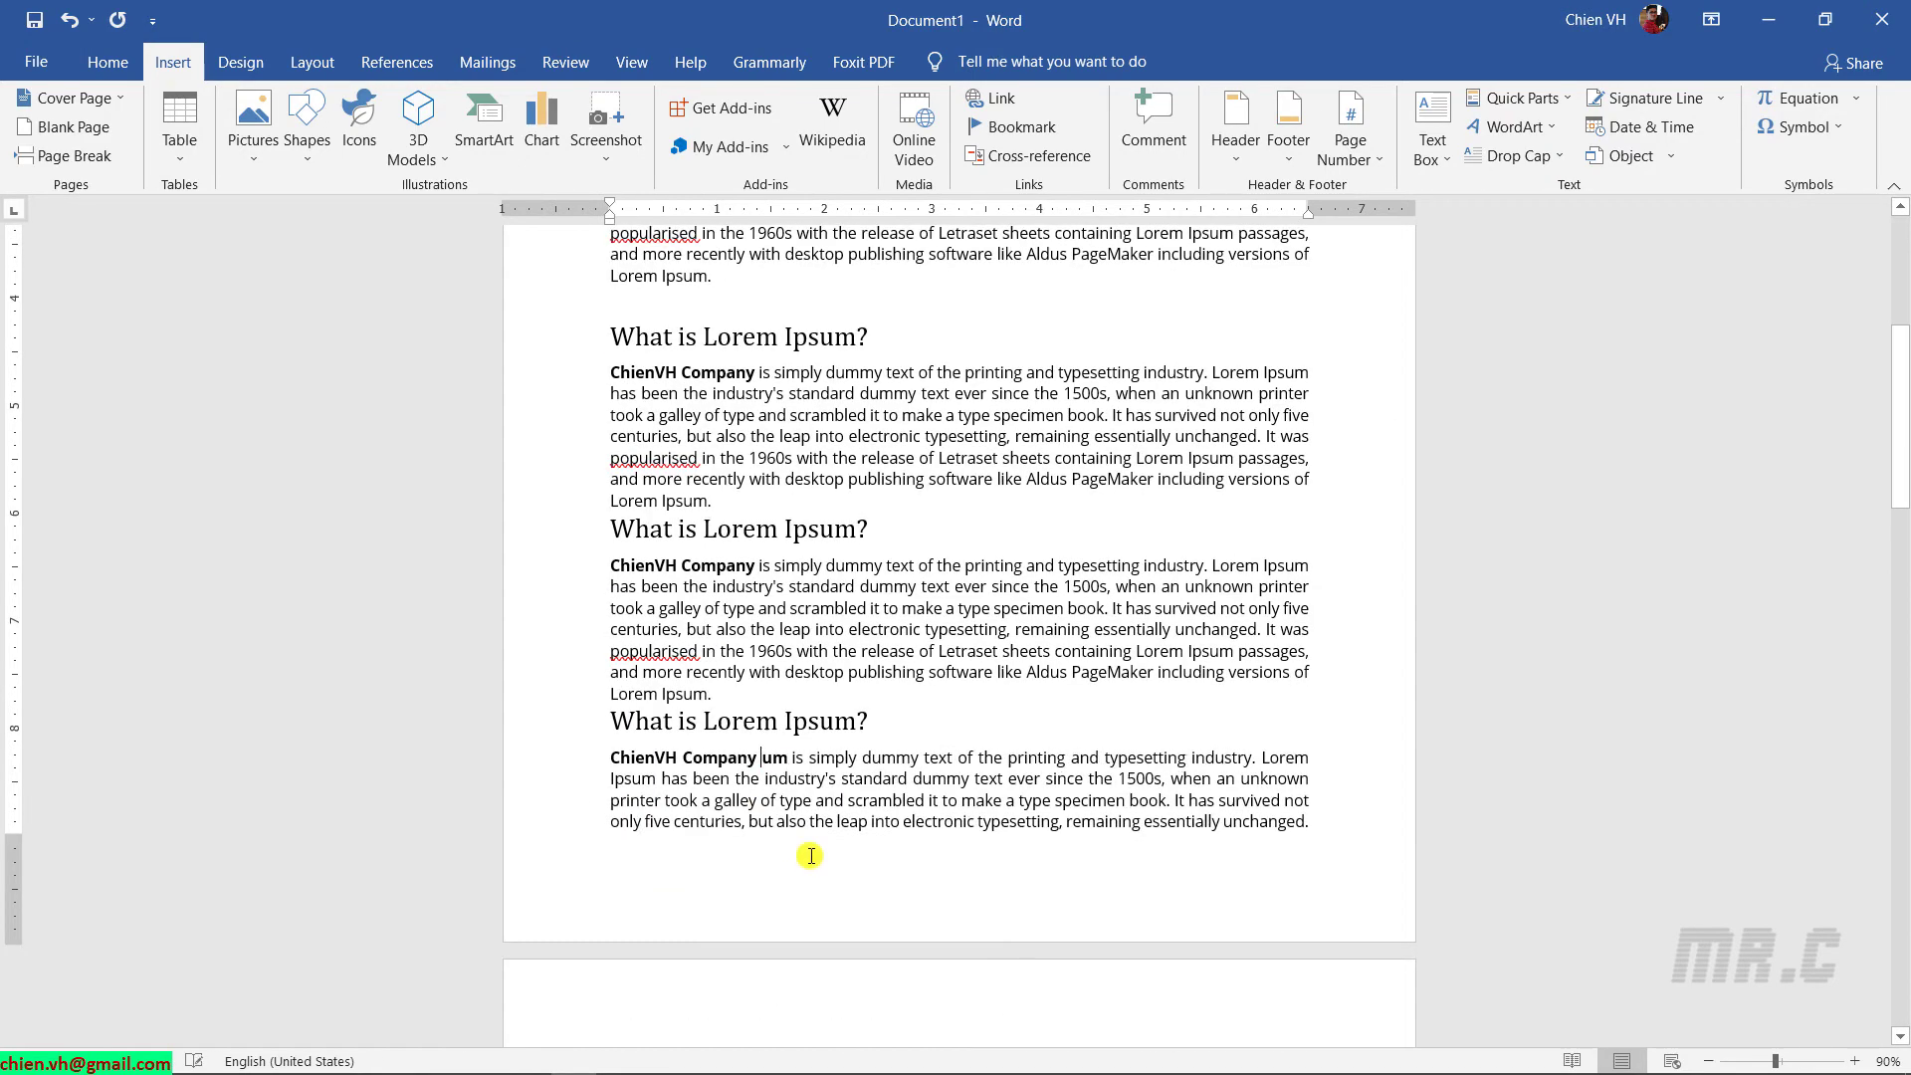
pyautogui.hotkey('ctrl', 'v')
pyautogui.hotkey('ctrl', 'v')
pyautogui.hotkey('ctrl', 'v')
pyautogui.hotkey('ctrl', 'v')
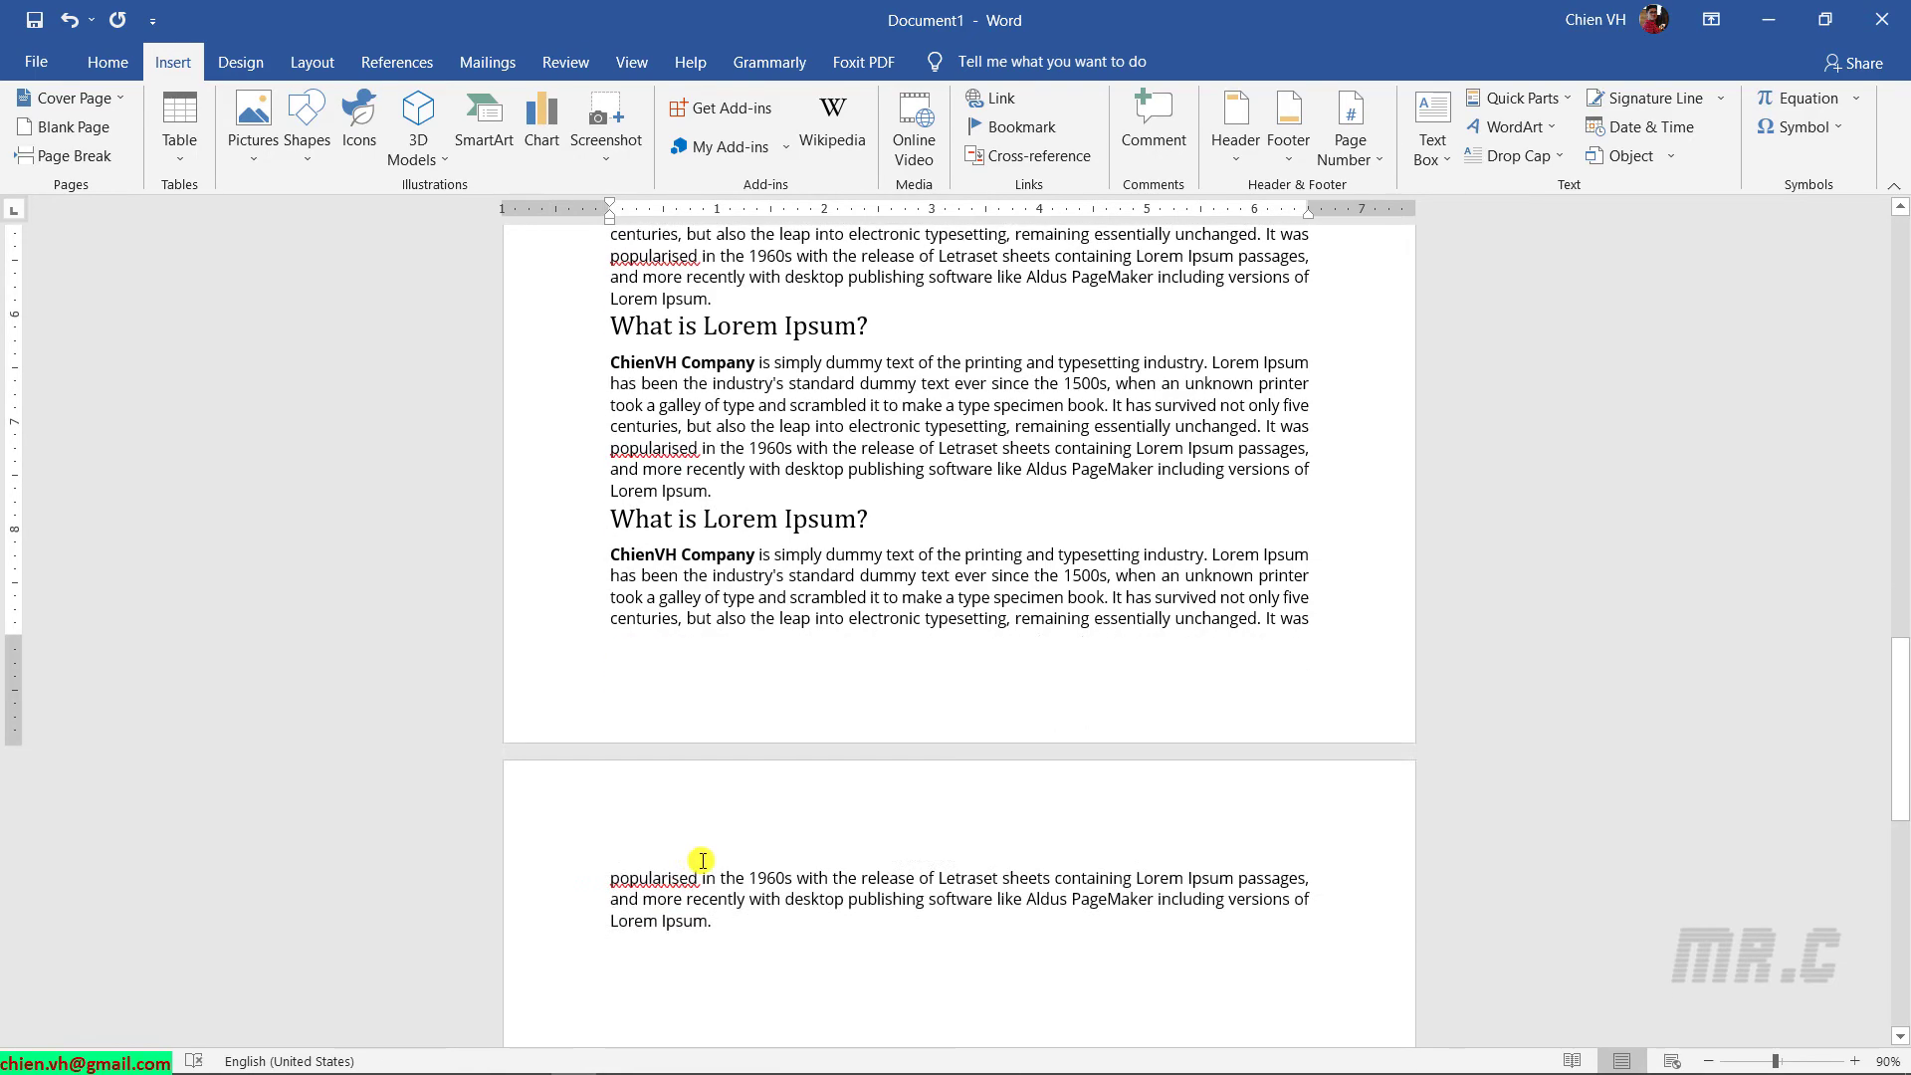
pyautogui.hotkey('ctrl', 'v')
pyautogui.hotkey('ctrl', 'v')
pyautogui.hotkey('ctrl', 'v')
pyautogui.hotkey('ctrl', 'v')
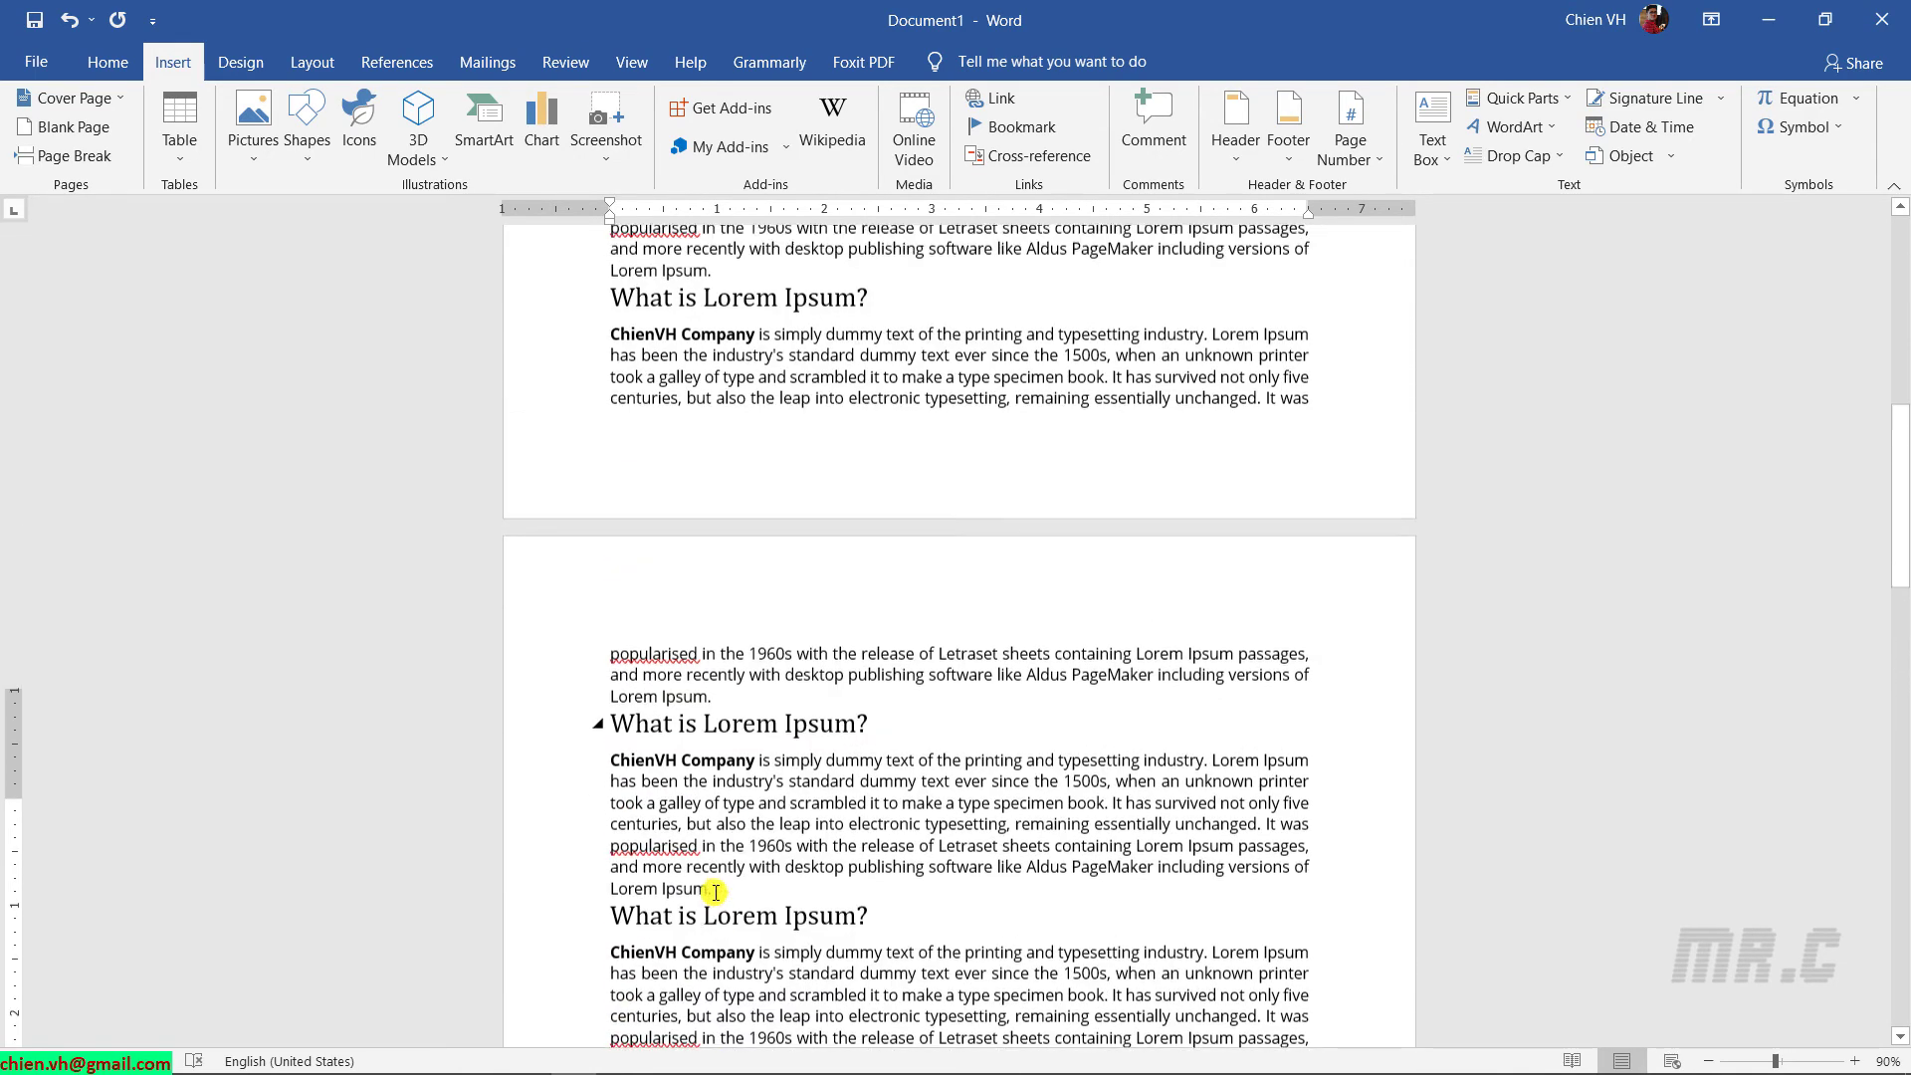
pyautogui.hotkey('ctrl', 'v')
pyautogui.hotkey('ctrl', 'v')
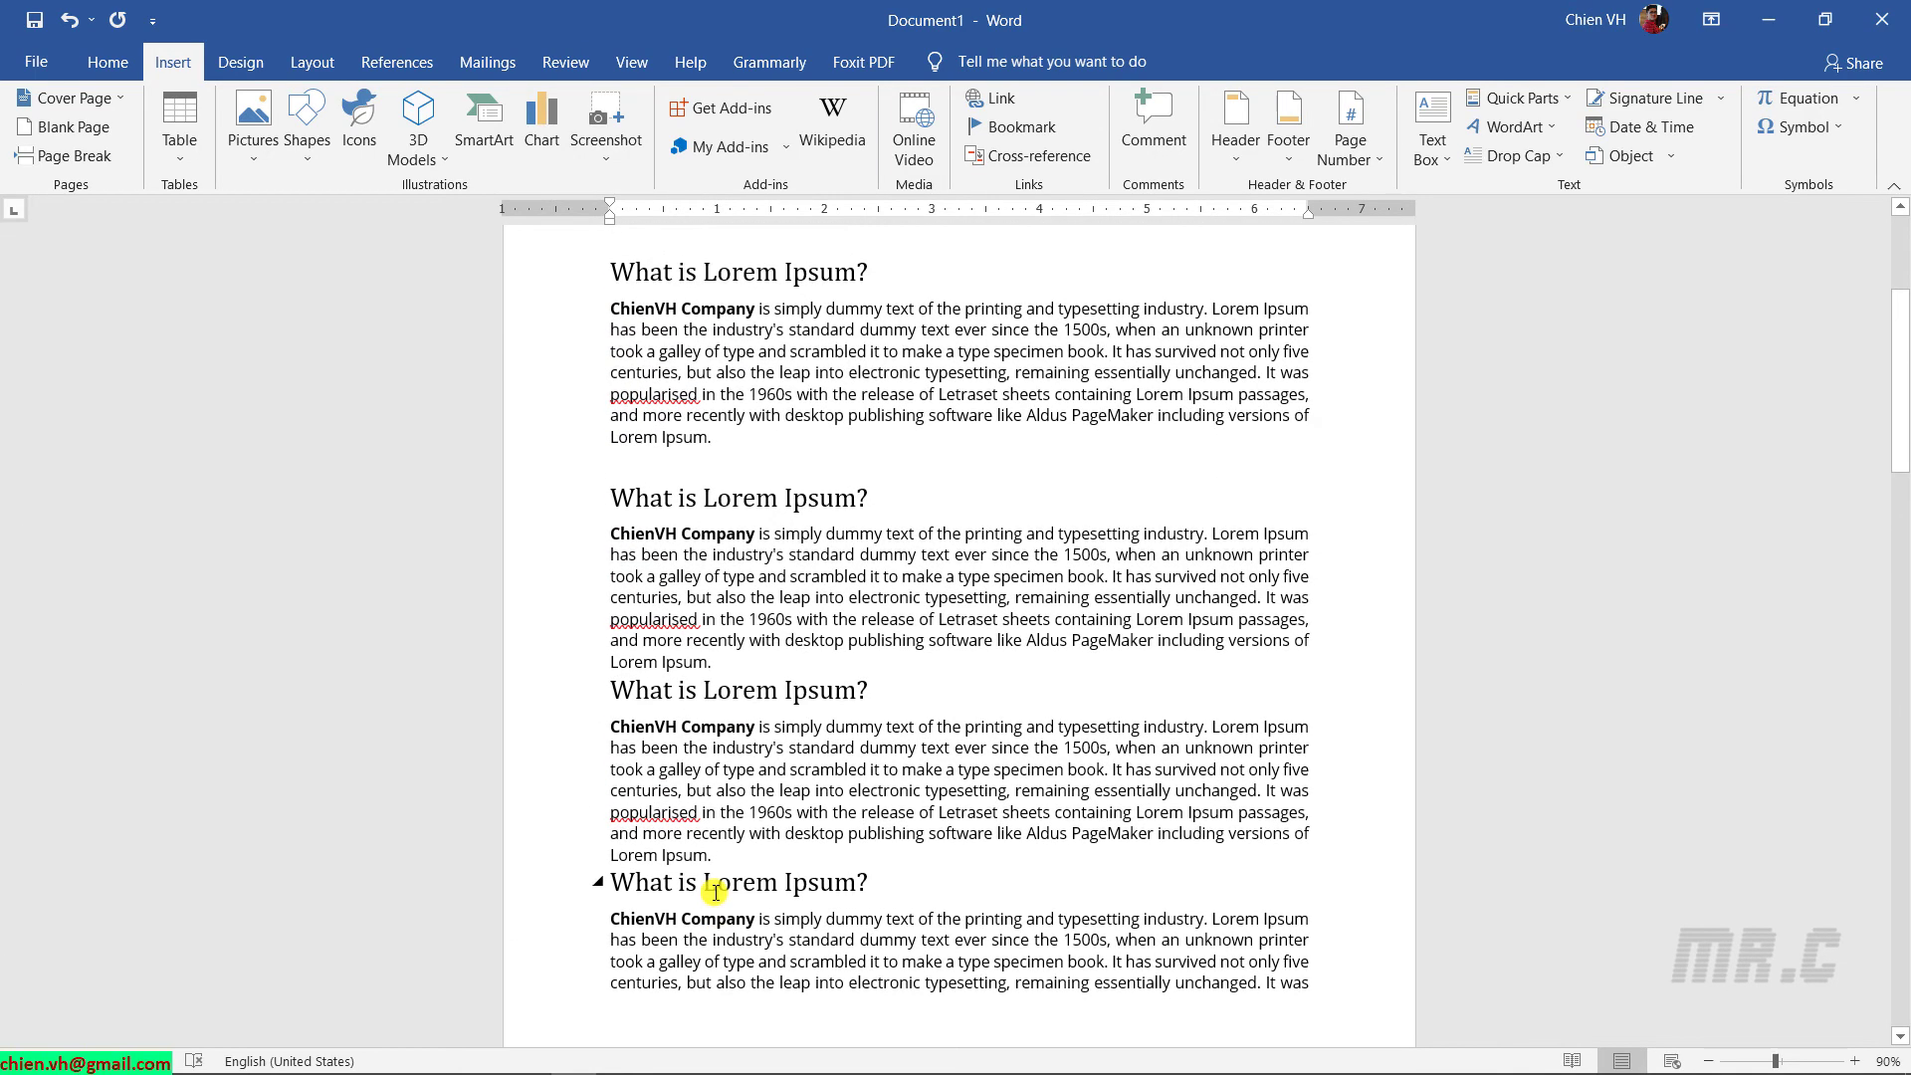
pyautogui.scroll(5, 1035, 418)
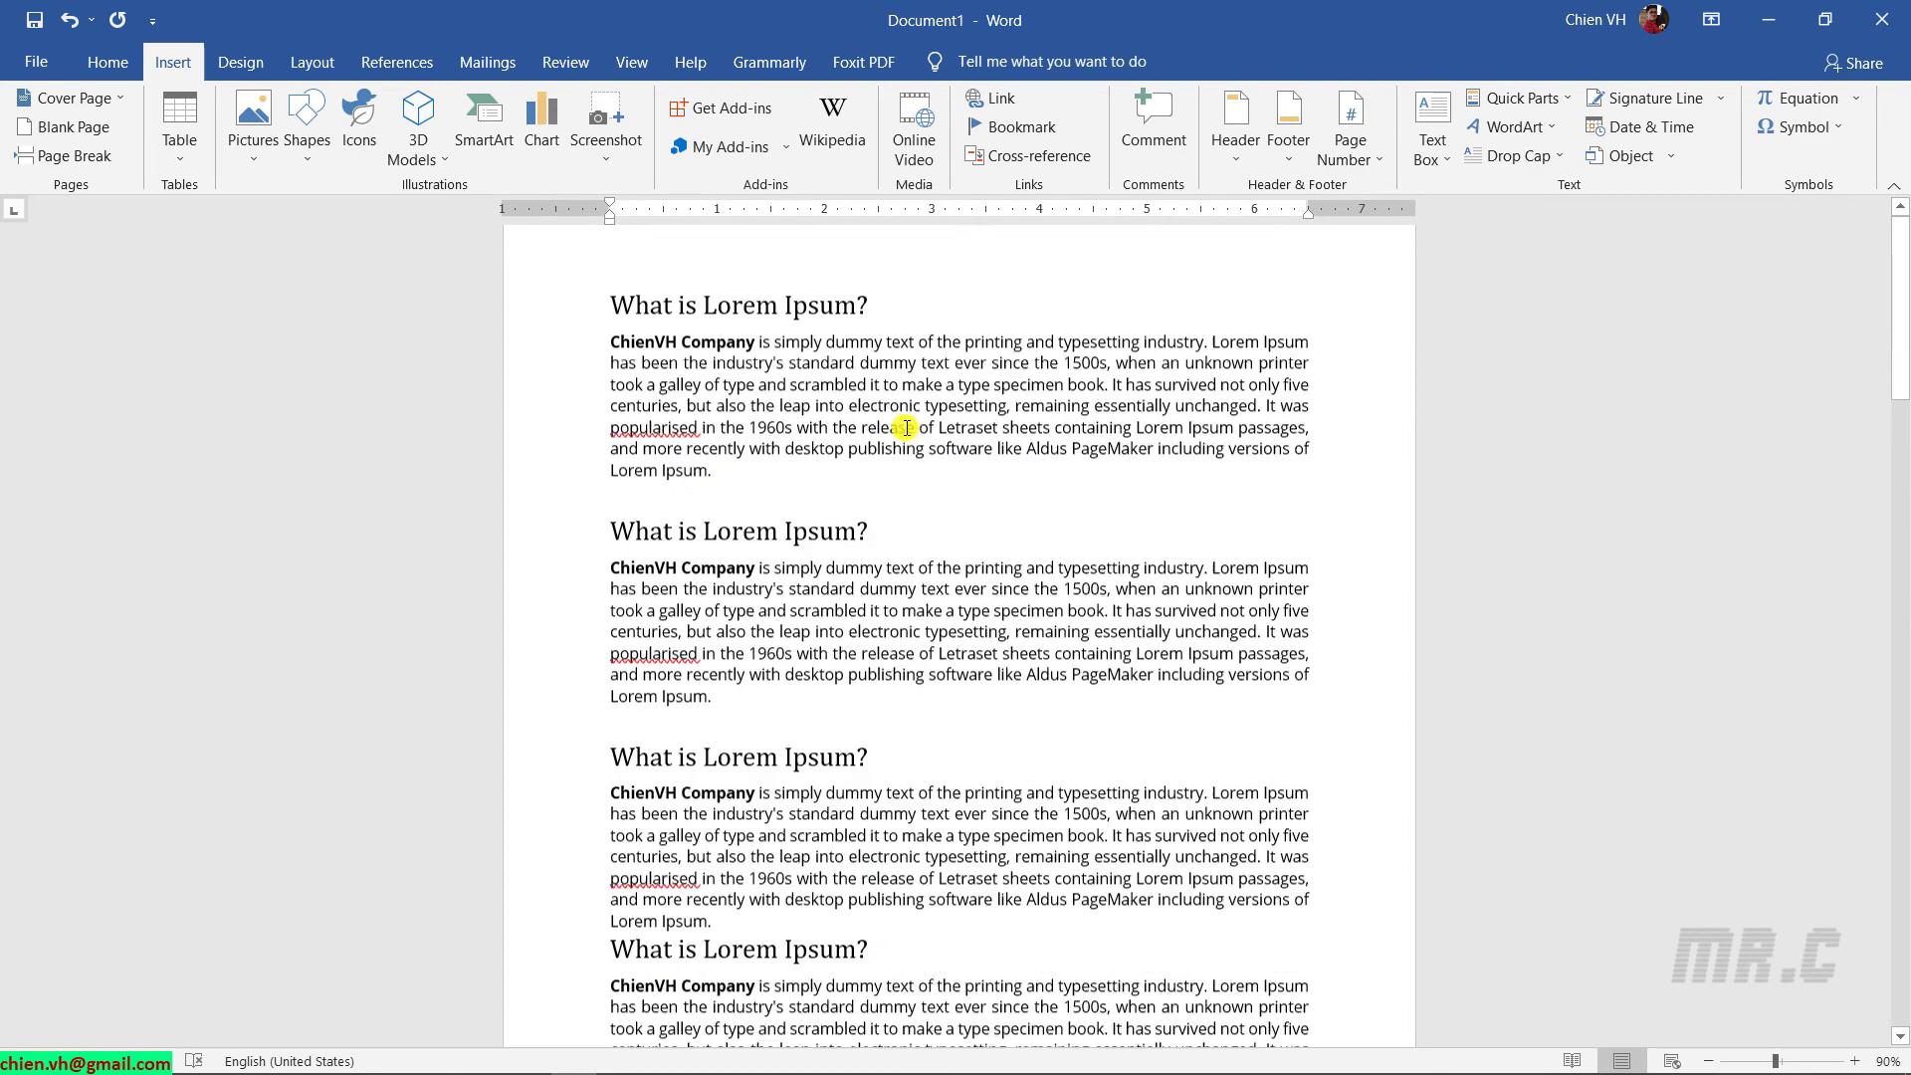
pyautogui.scroll(1, 961, 361)
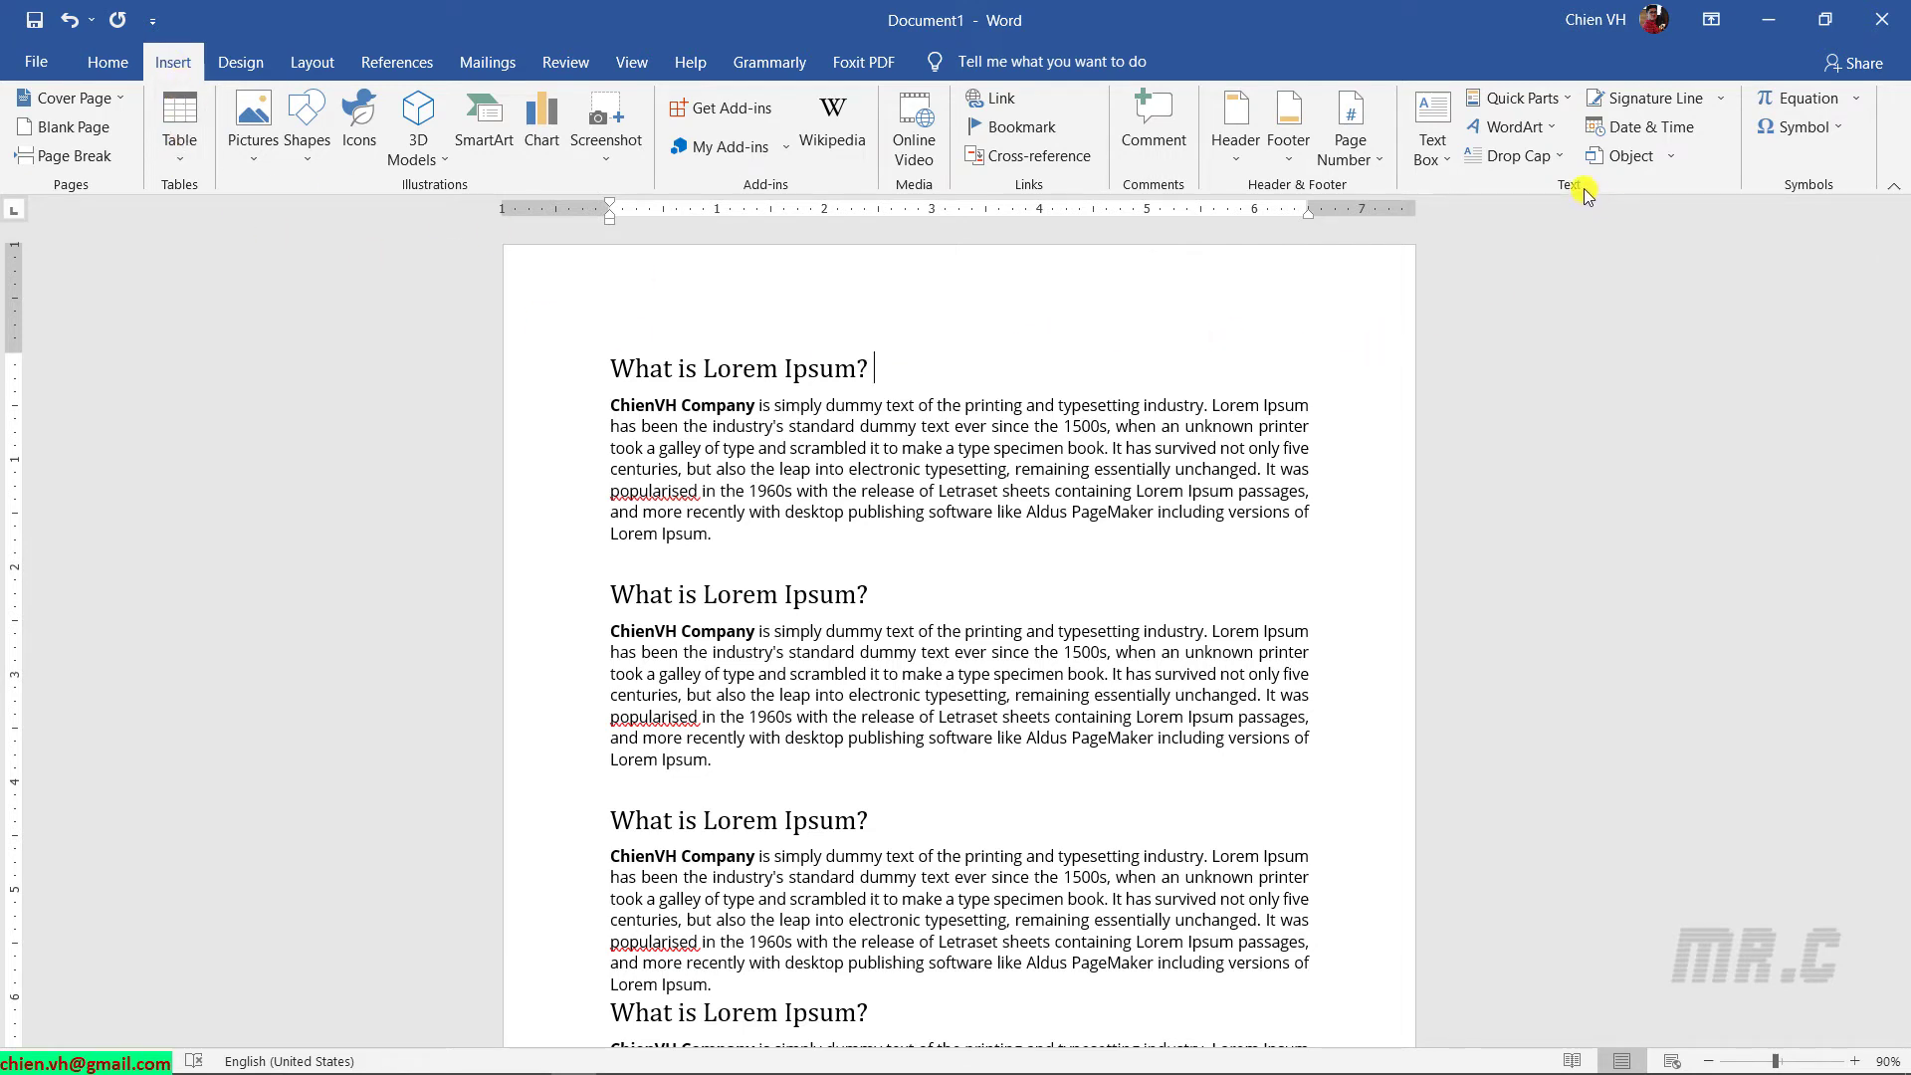
# Insert a DocProperty field for My Welcome after the first heading
pyautogui.click(1573, 98)
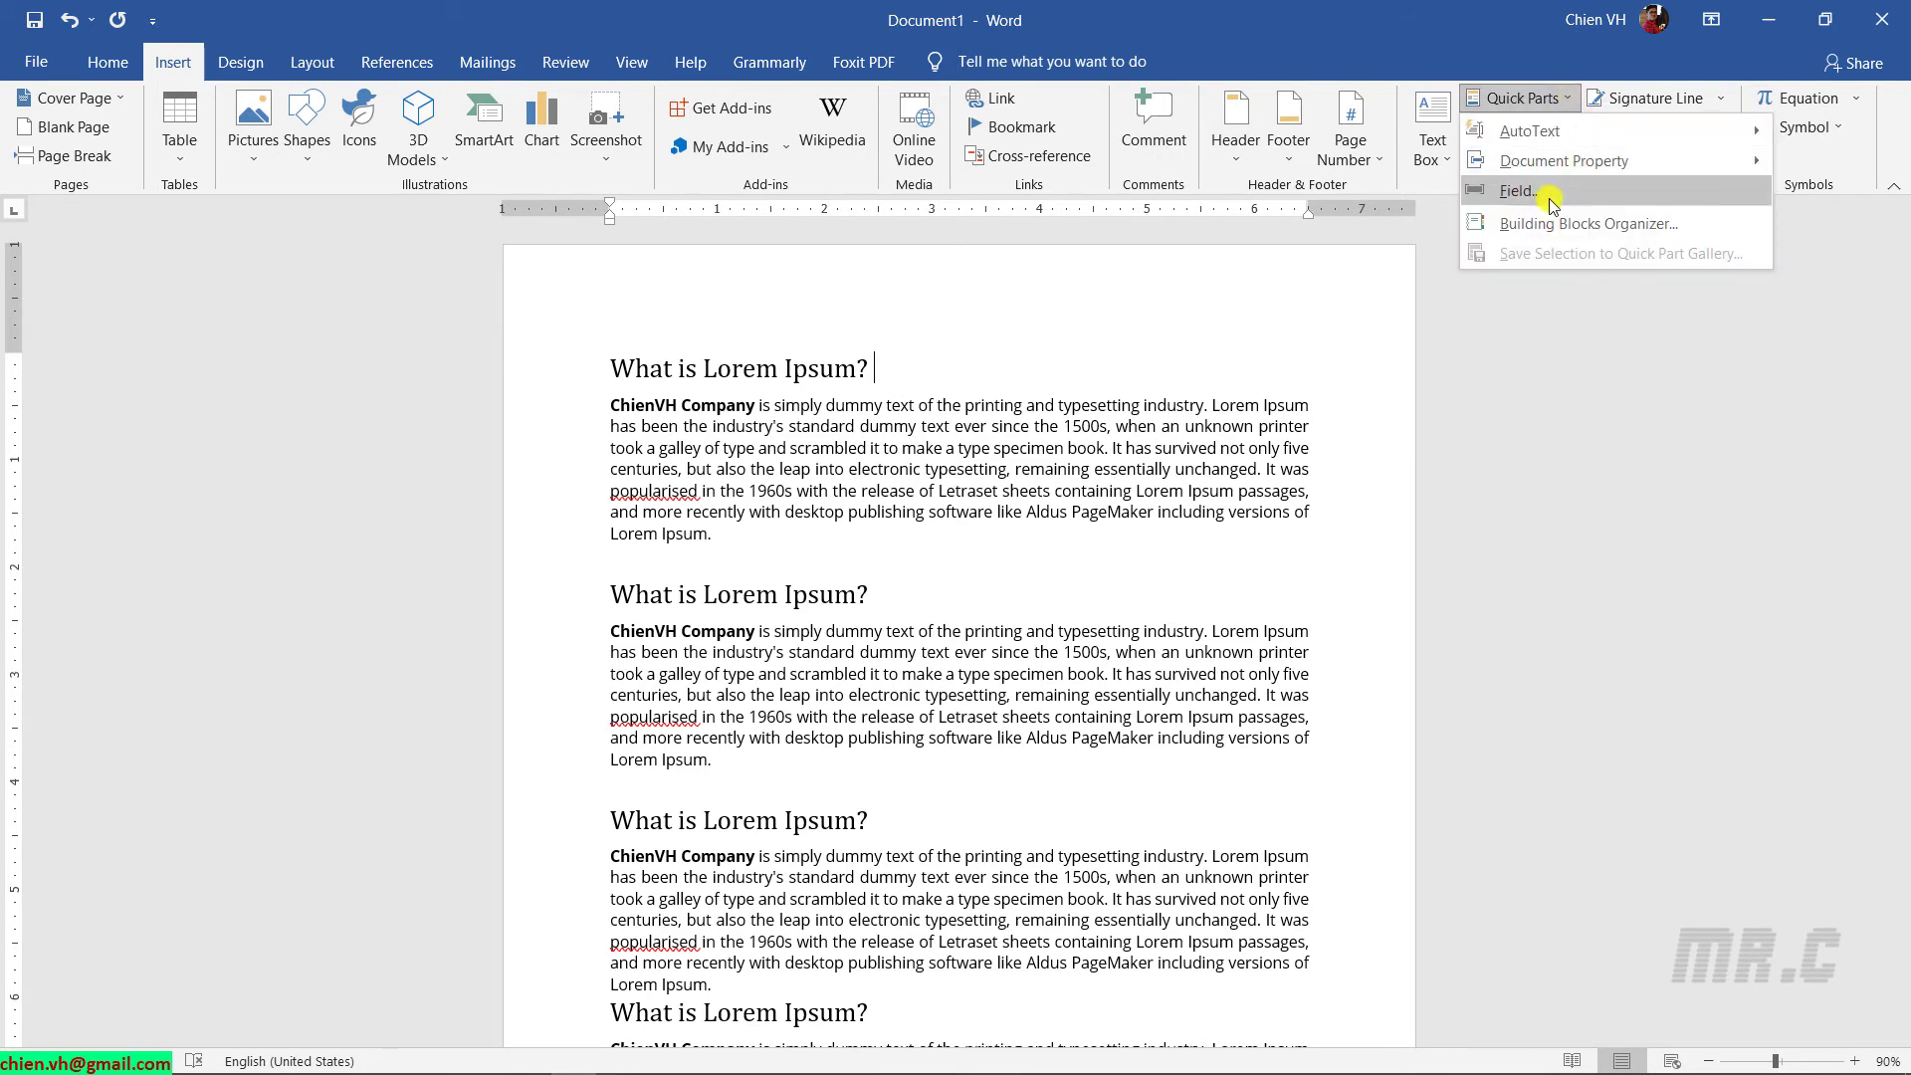
pyautogui.click(1523, 191)
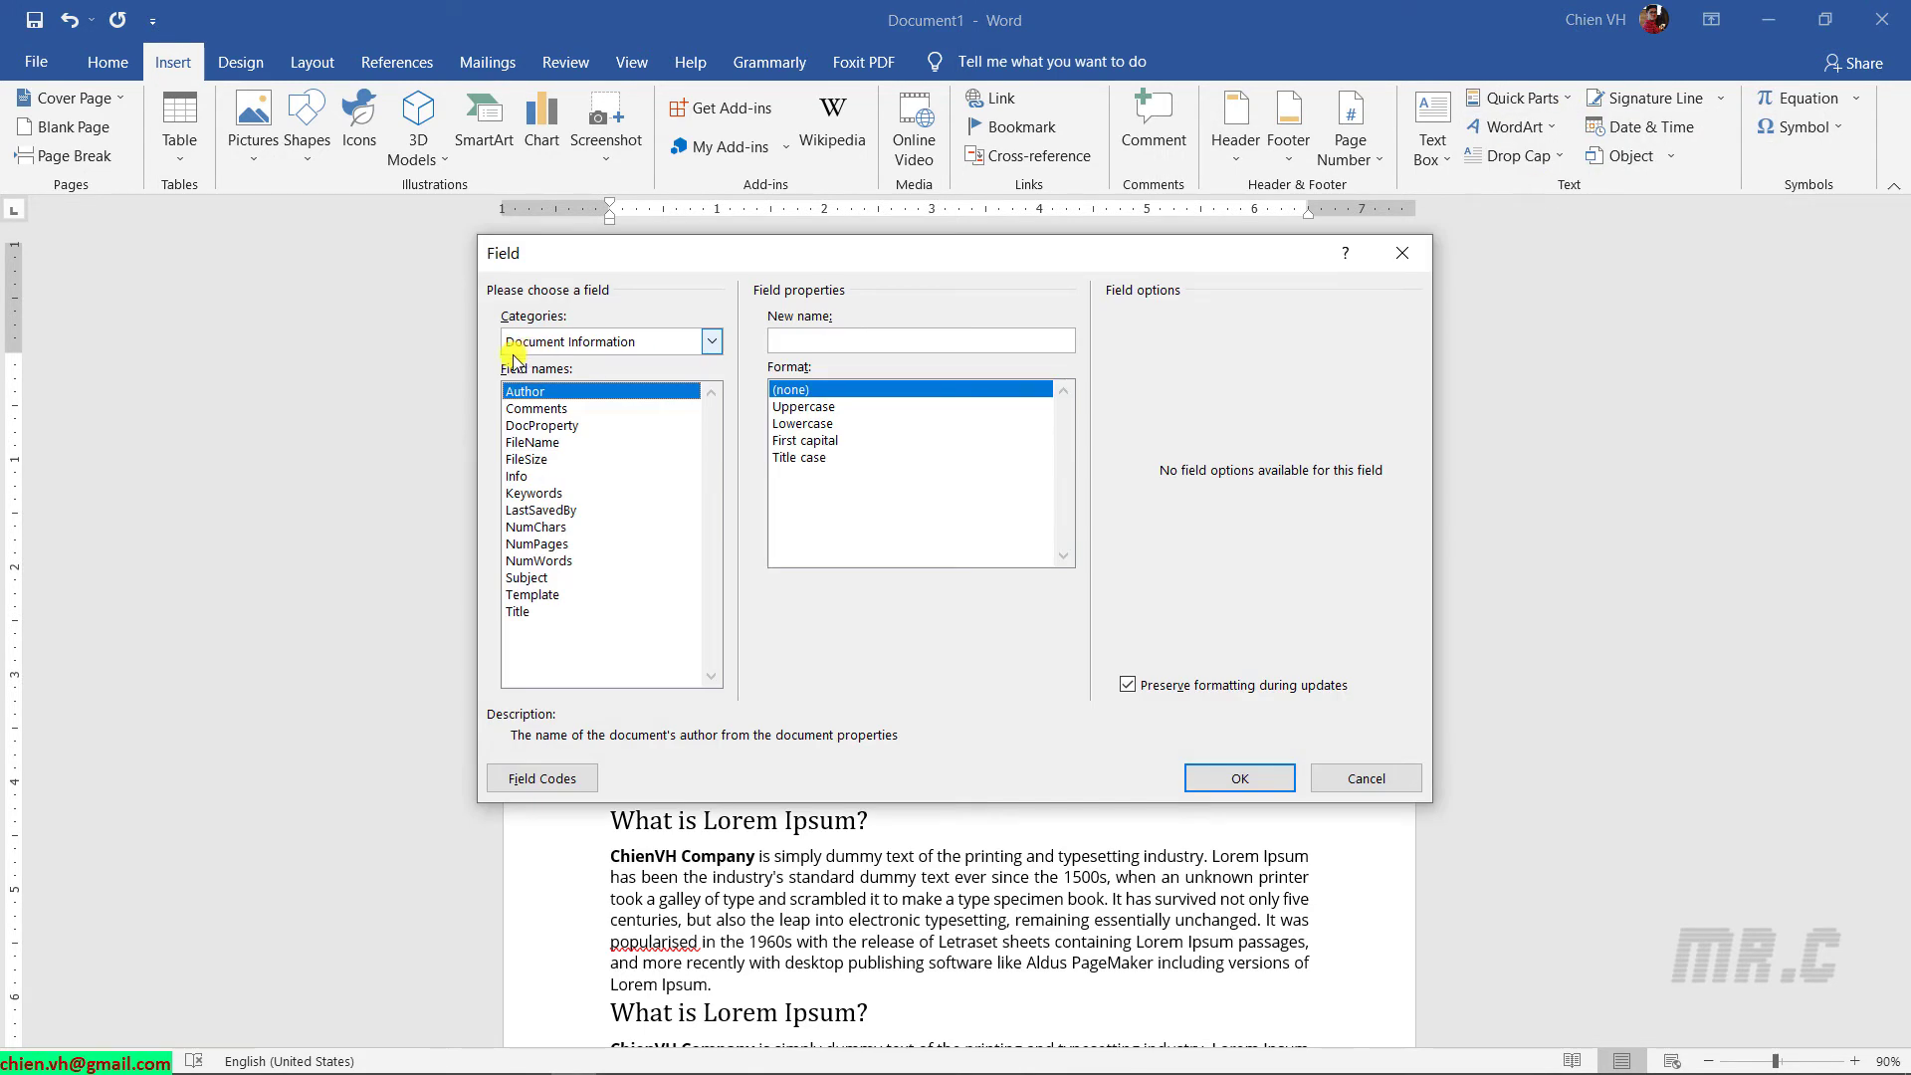
pyautogui.click(554, 428)
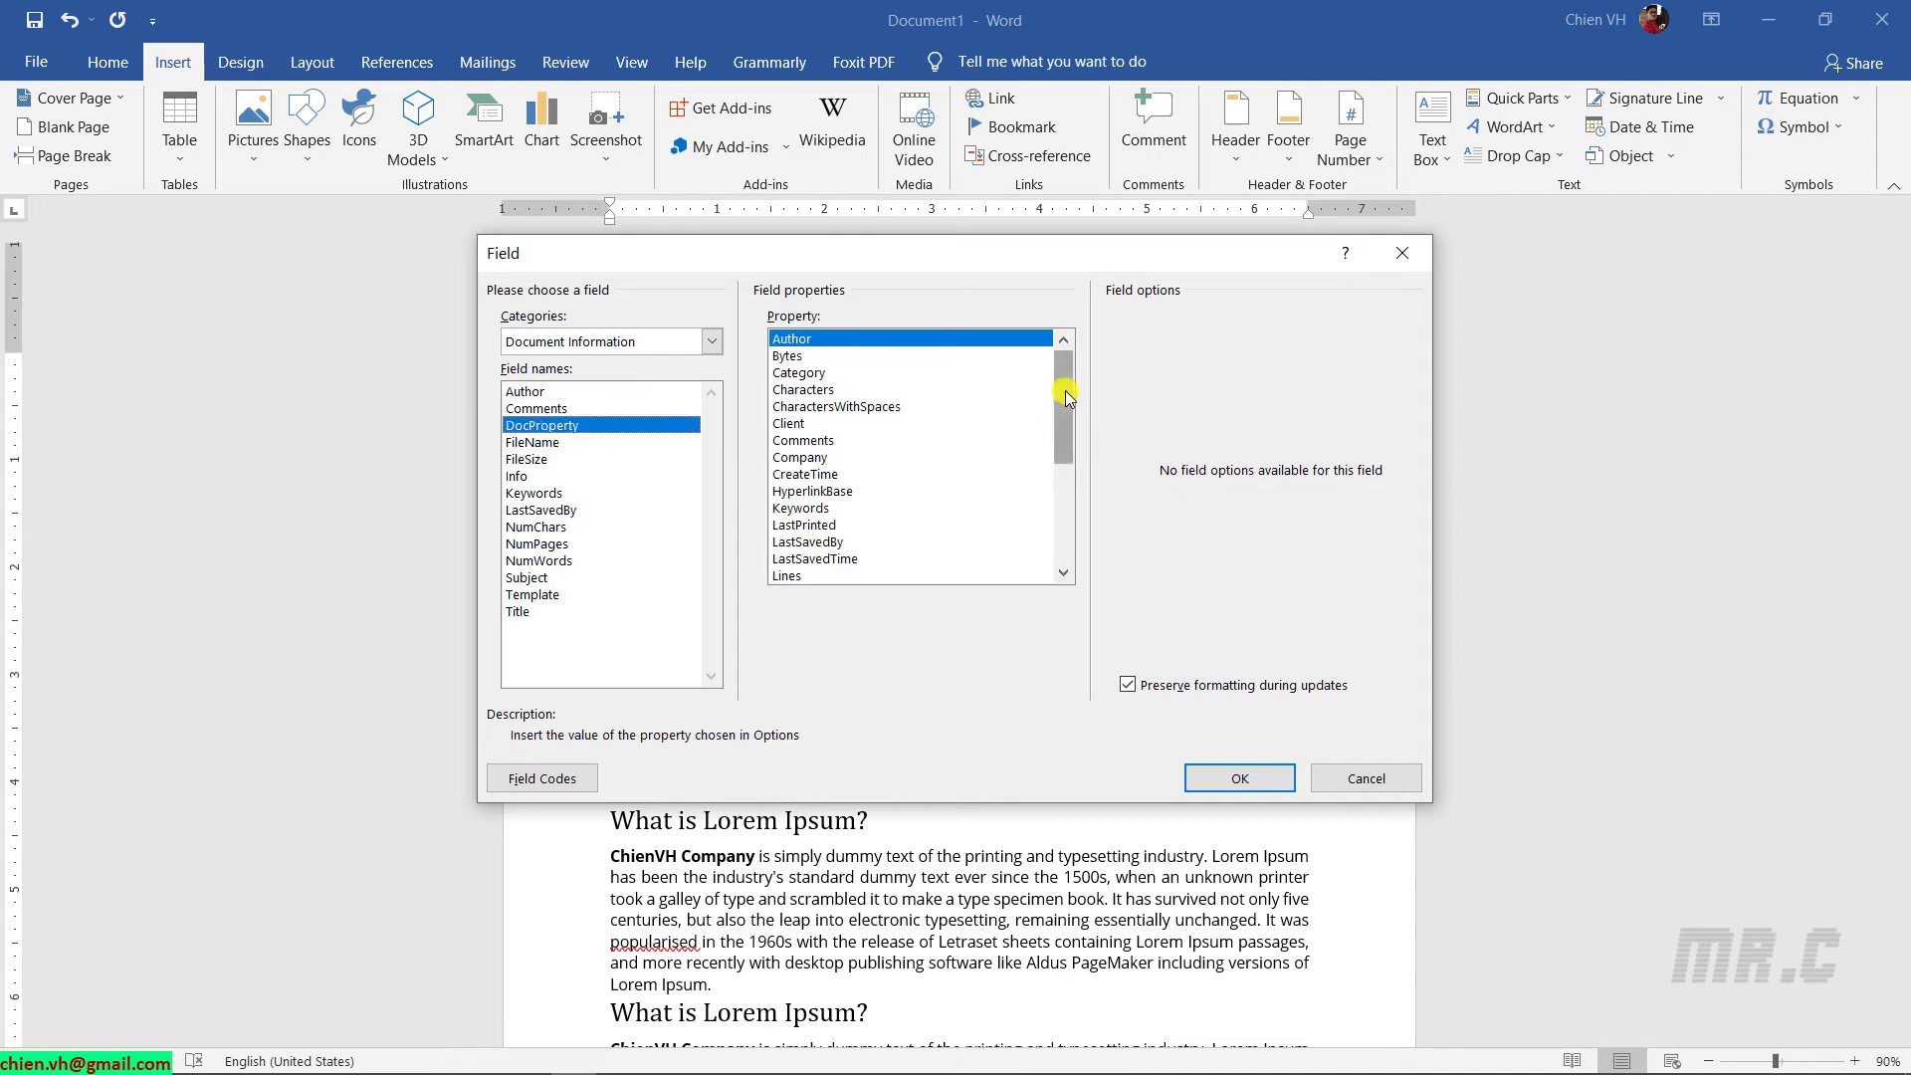
pyautogui.moveTo(1065, 390); pyautogui.dragTo(1072, 450)
pyautogui.click(817, 476)
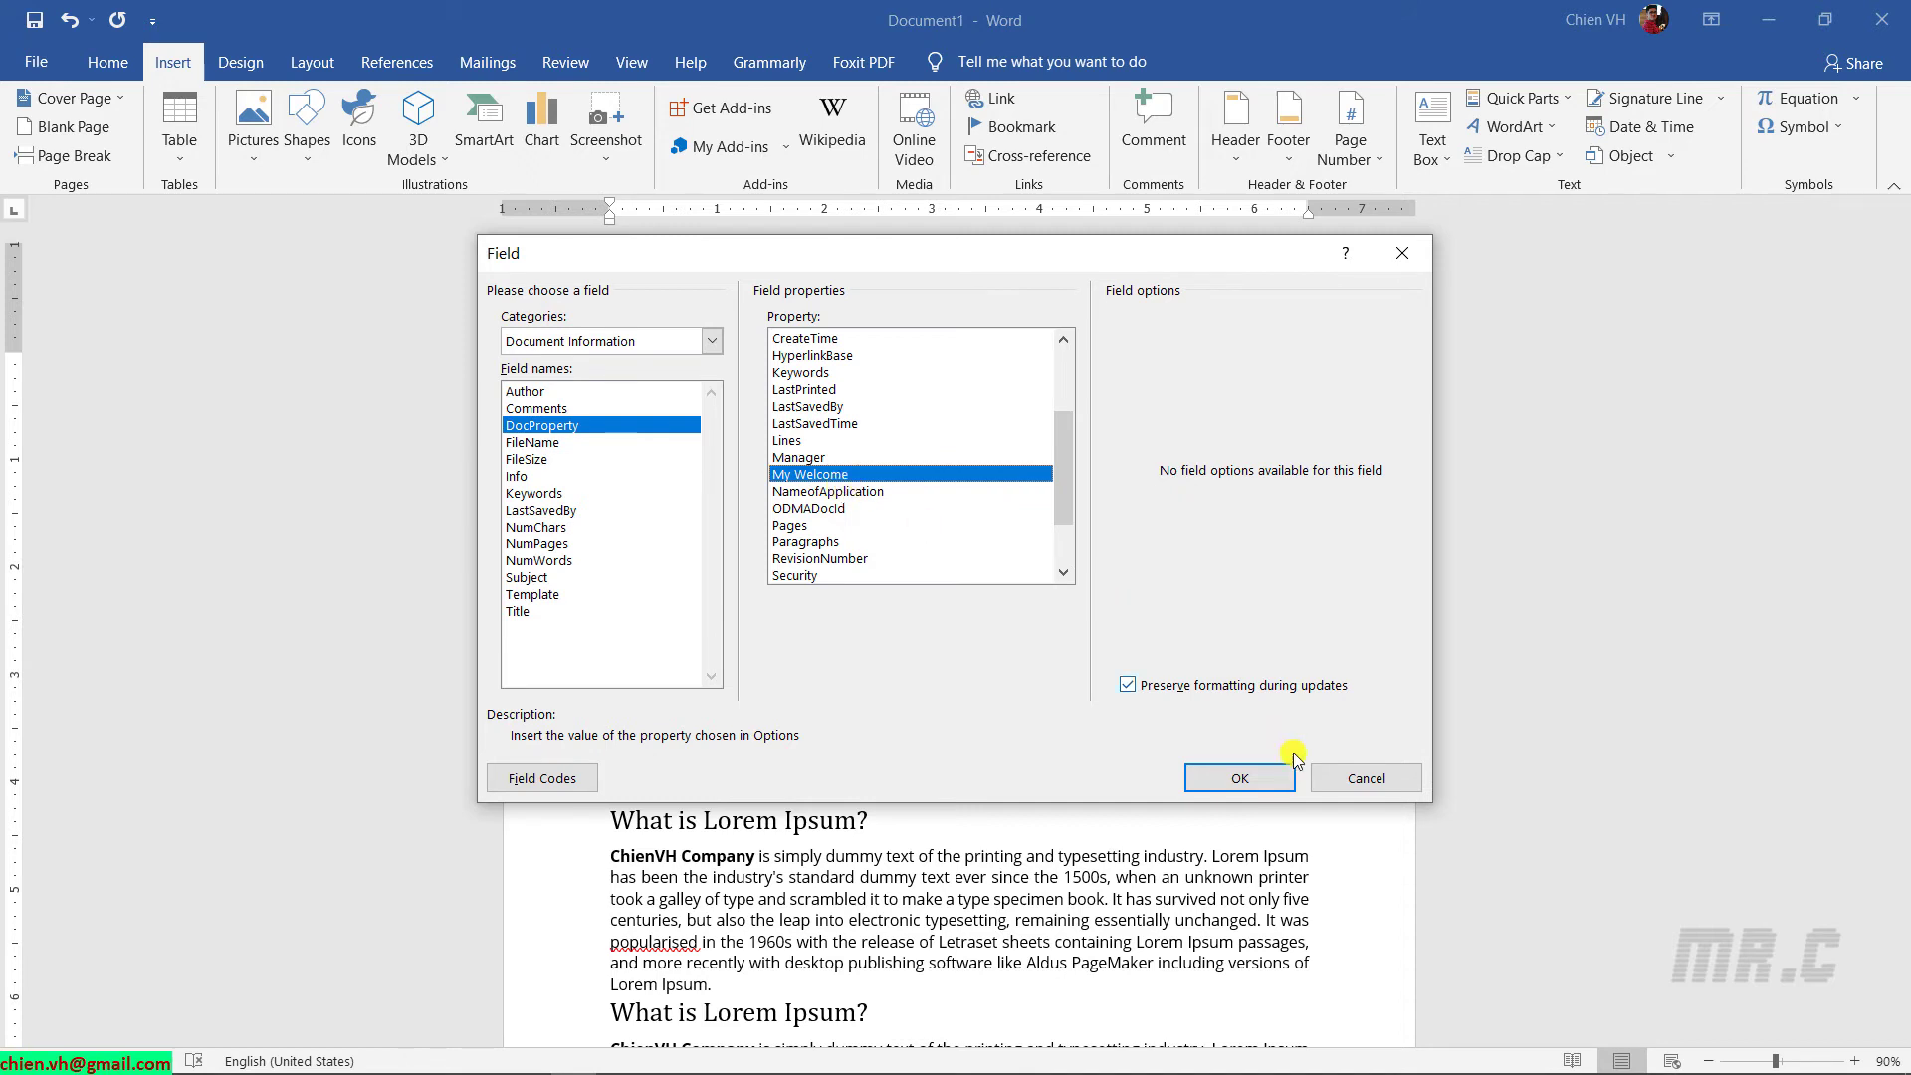
pyautogui.click(1242, 778)
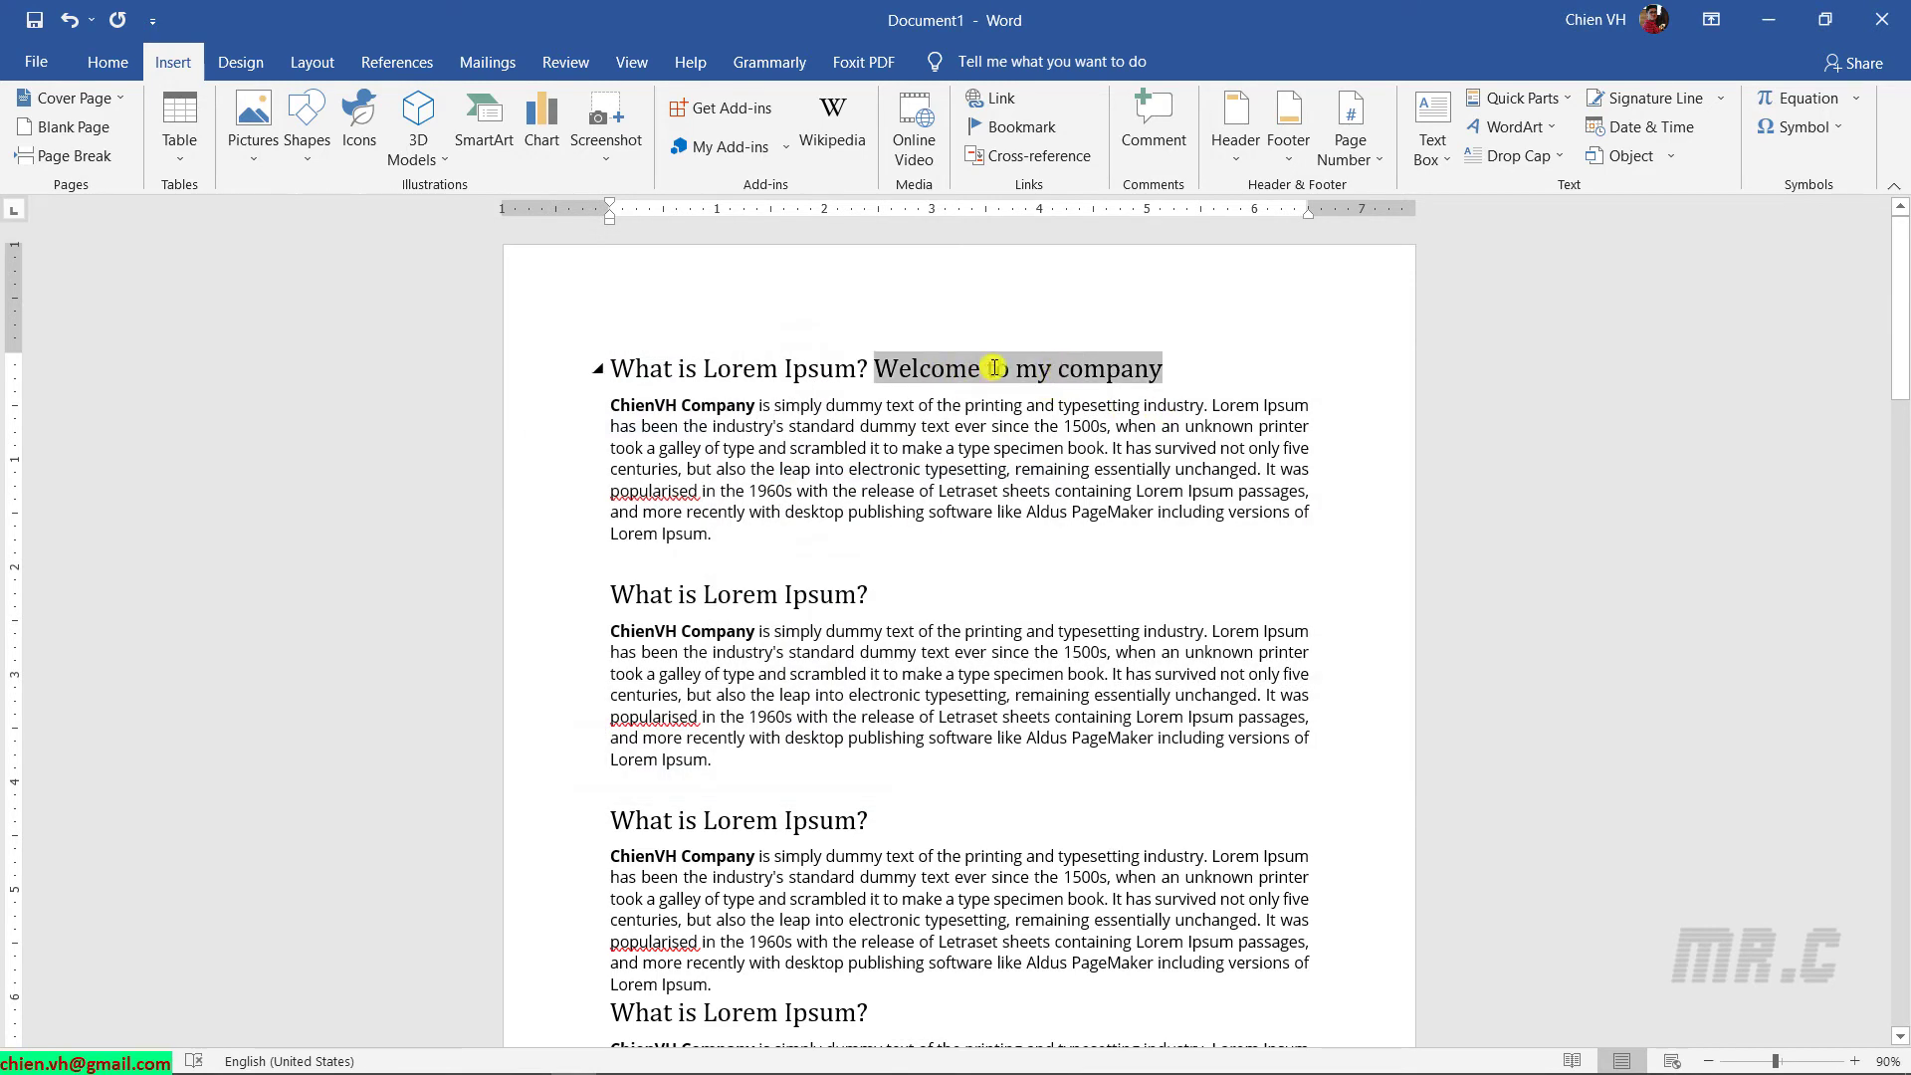
# Copy the welcome field into the later headings and select it in the first heading
pyautogui.moveTo(1028, 371); pyautogui.dragTo(866, 371)
pyautogui.hotkey('ctrl', 'c')
pyautogui.click(974, 594)
pyautogui.hotkey('ctrl', 'v')
pyautogui.click(972, 793)
pyautogui.hotkey('ctrl', 'v')
pyautogui.scroll(-3, 926, 826)
pyautogui.scroll(-2, 925, 936)
pyautogui.scroll(10, 909, 790)
pyautogui.scroll(10, 928, 747)
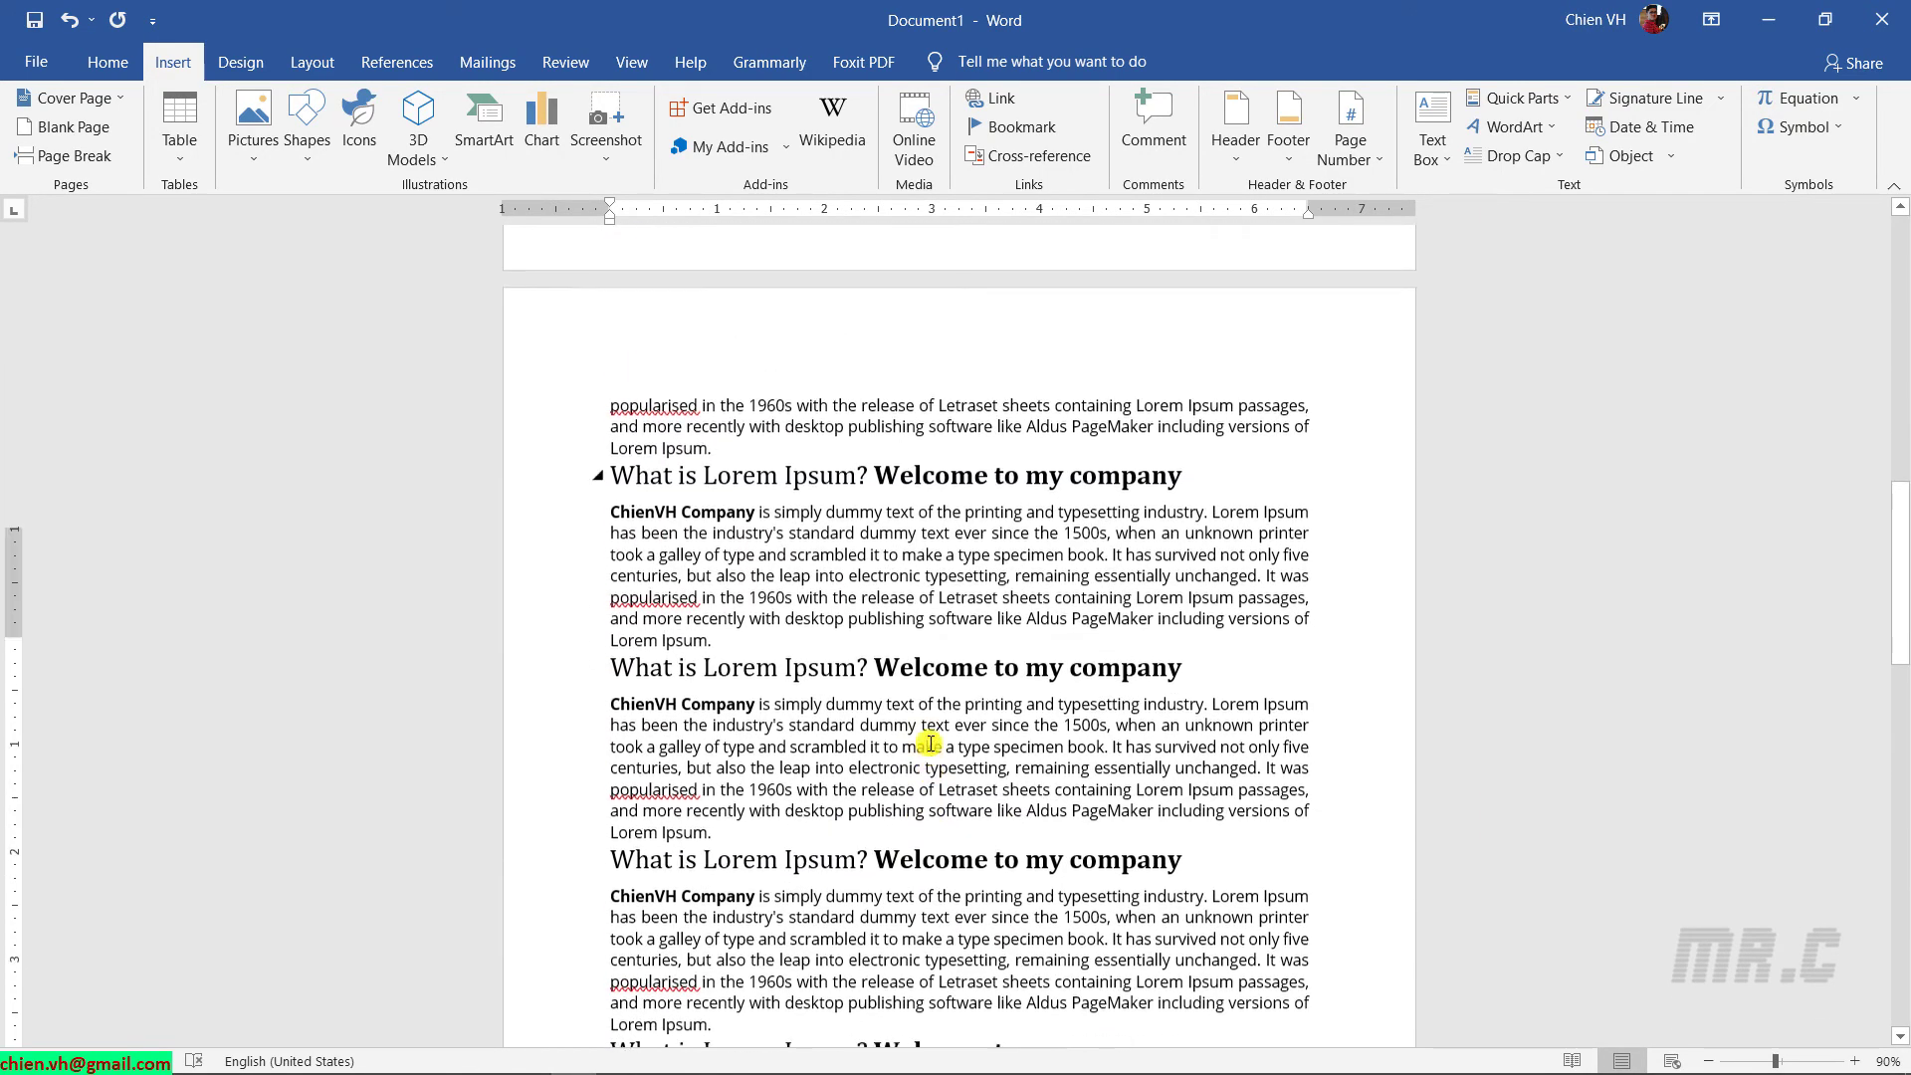
pyautogui.scroll(3, 928, 742)
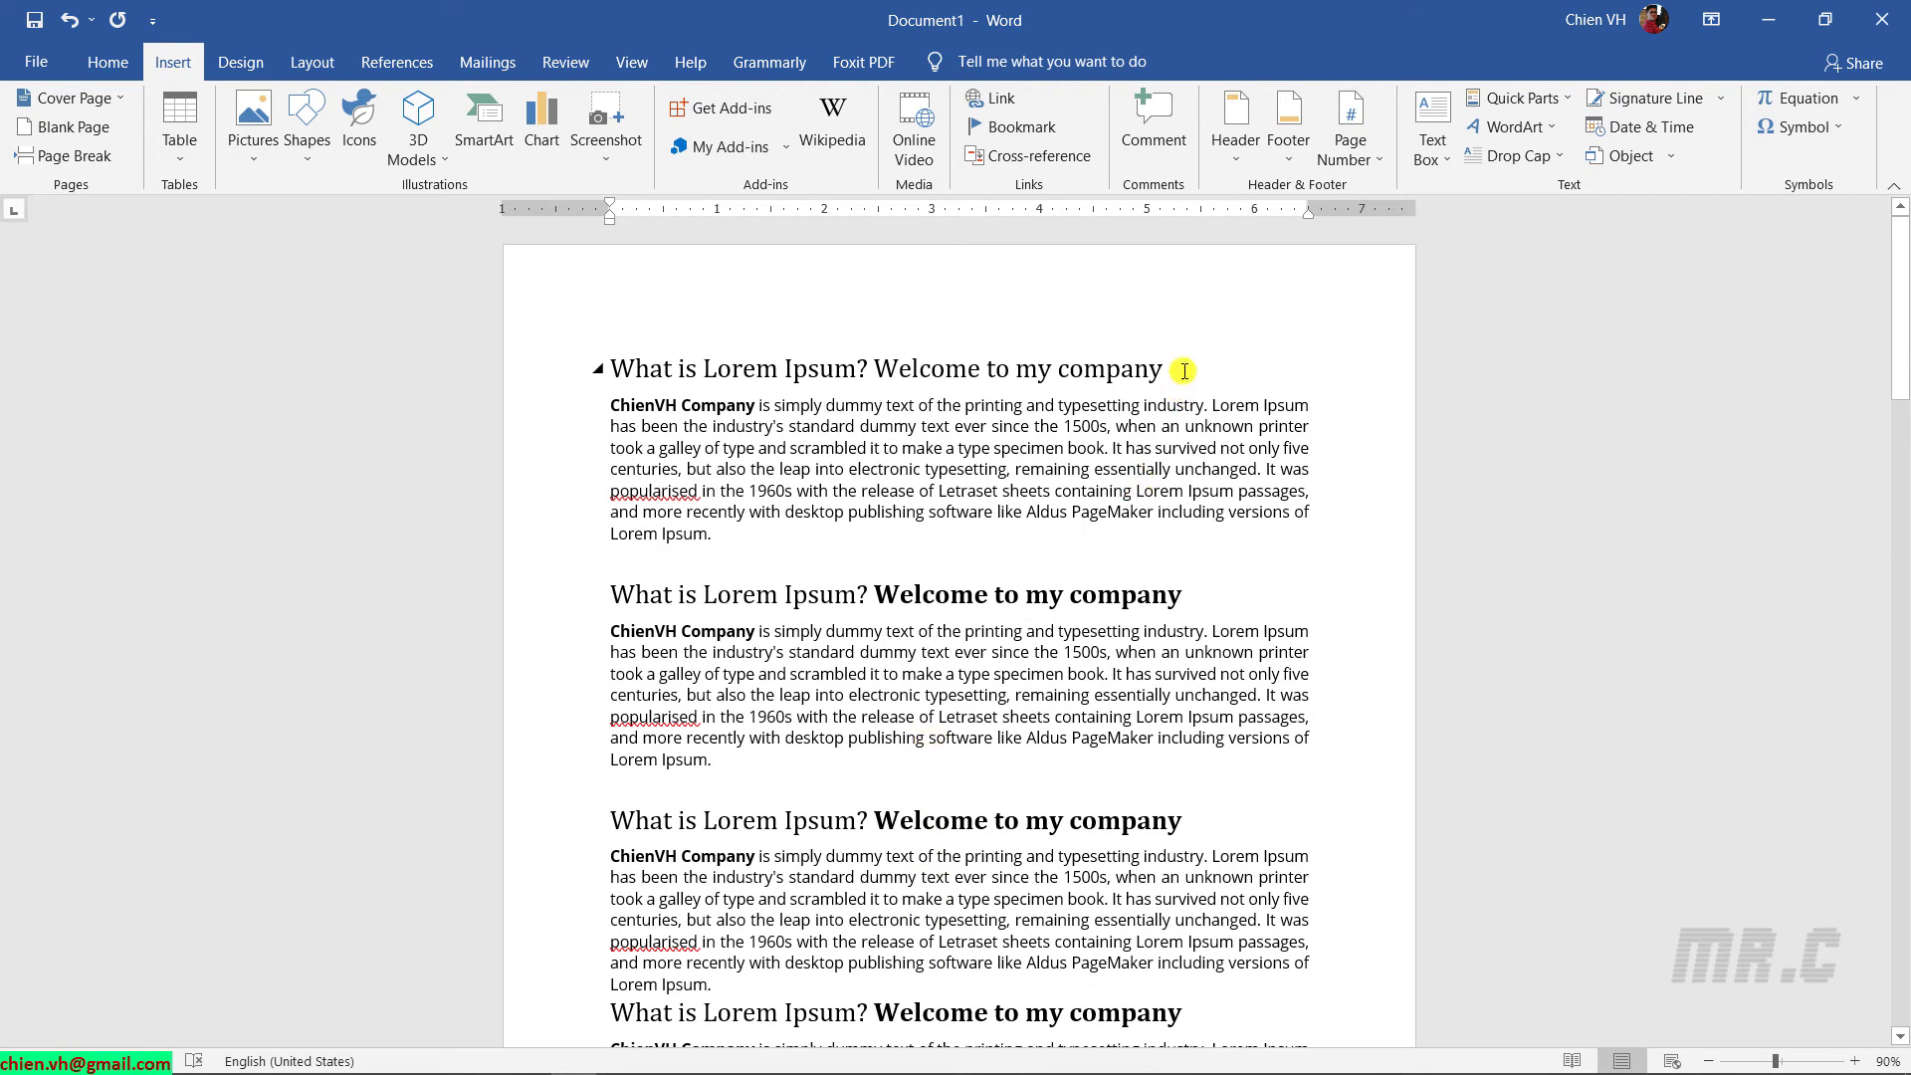
pyautogui.moveTo(1165, 370); pyautogui.dragTo(875, 360)
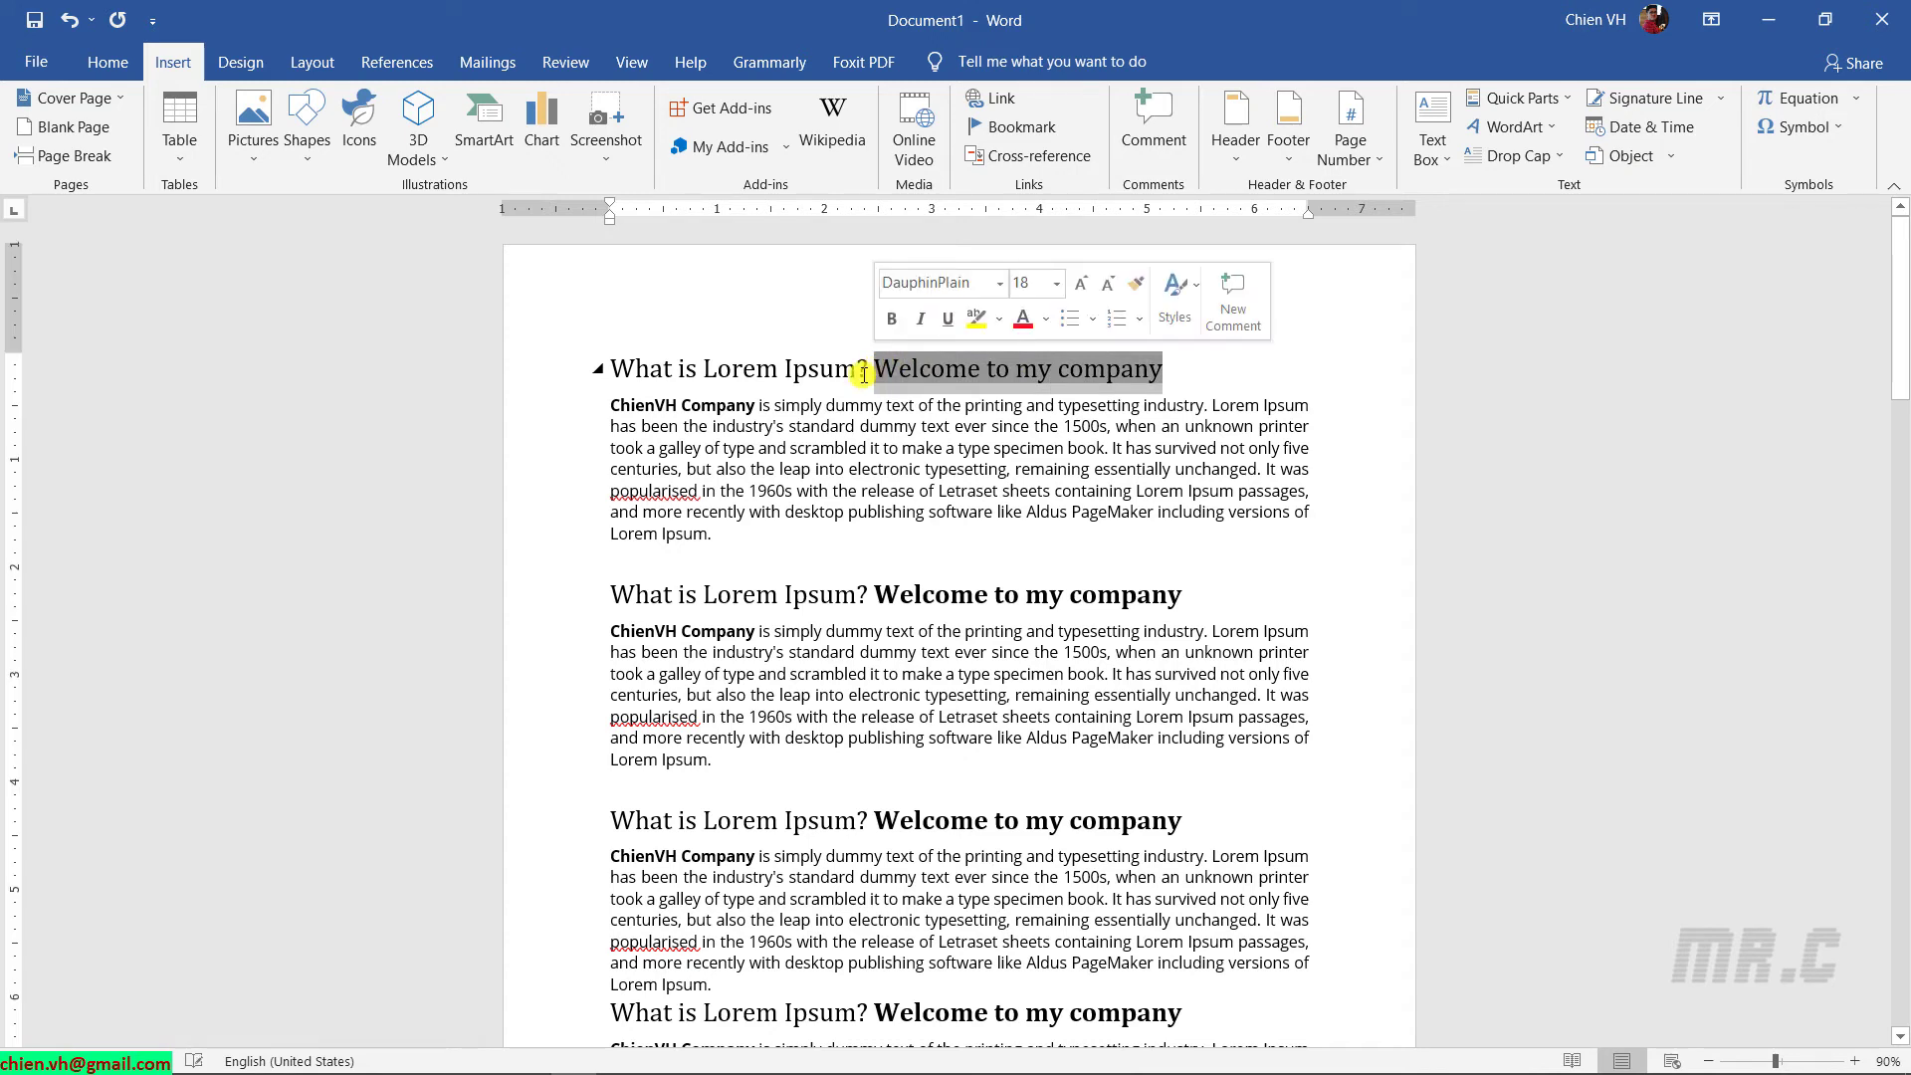
# Bold 'Welcome to my company' in the first heading, then click back into the body
pyautogui.click(108, 62)
pyautogui.click(225, 148)
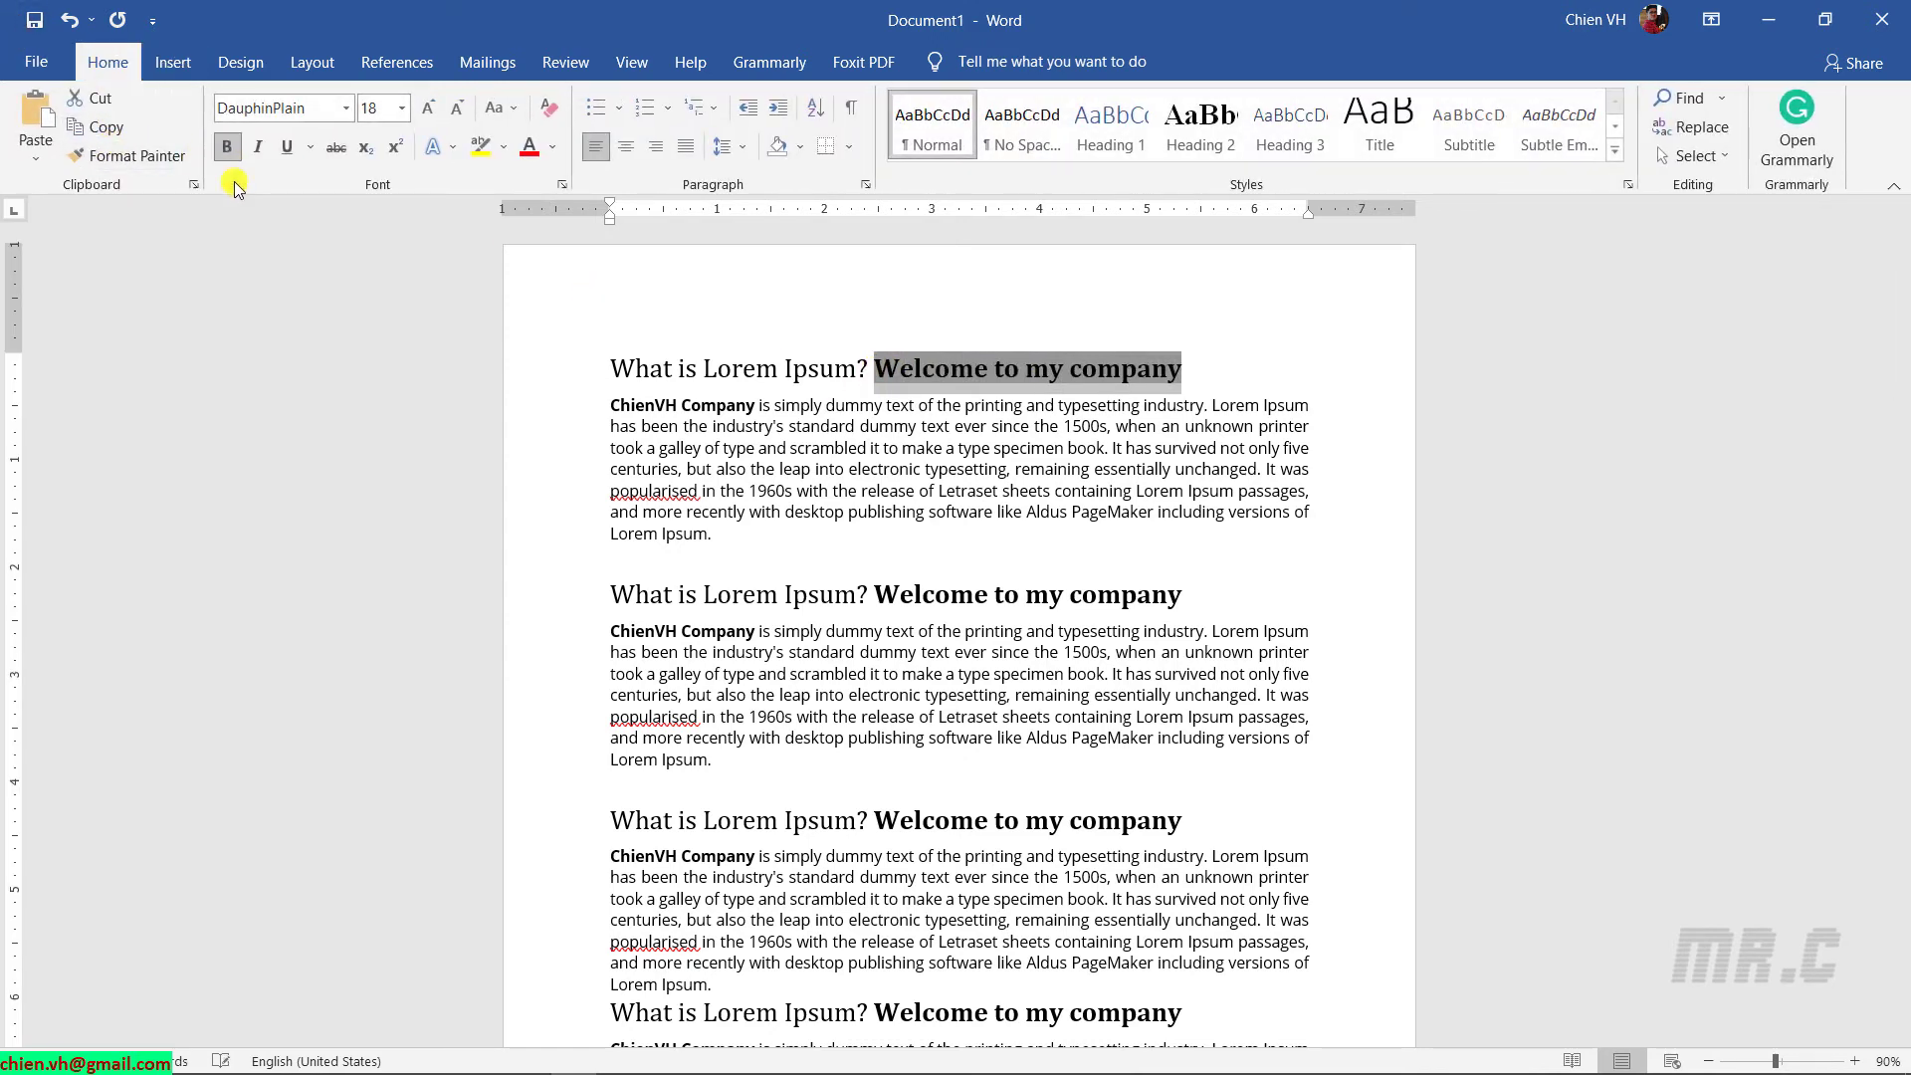
pyautogui.click(1193, 491)
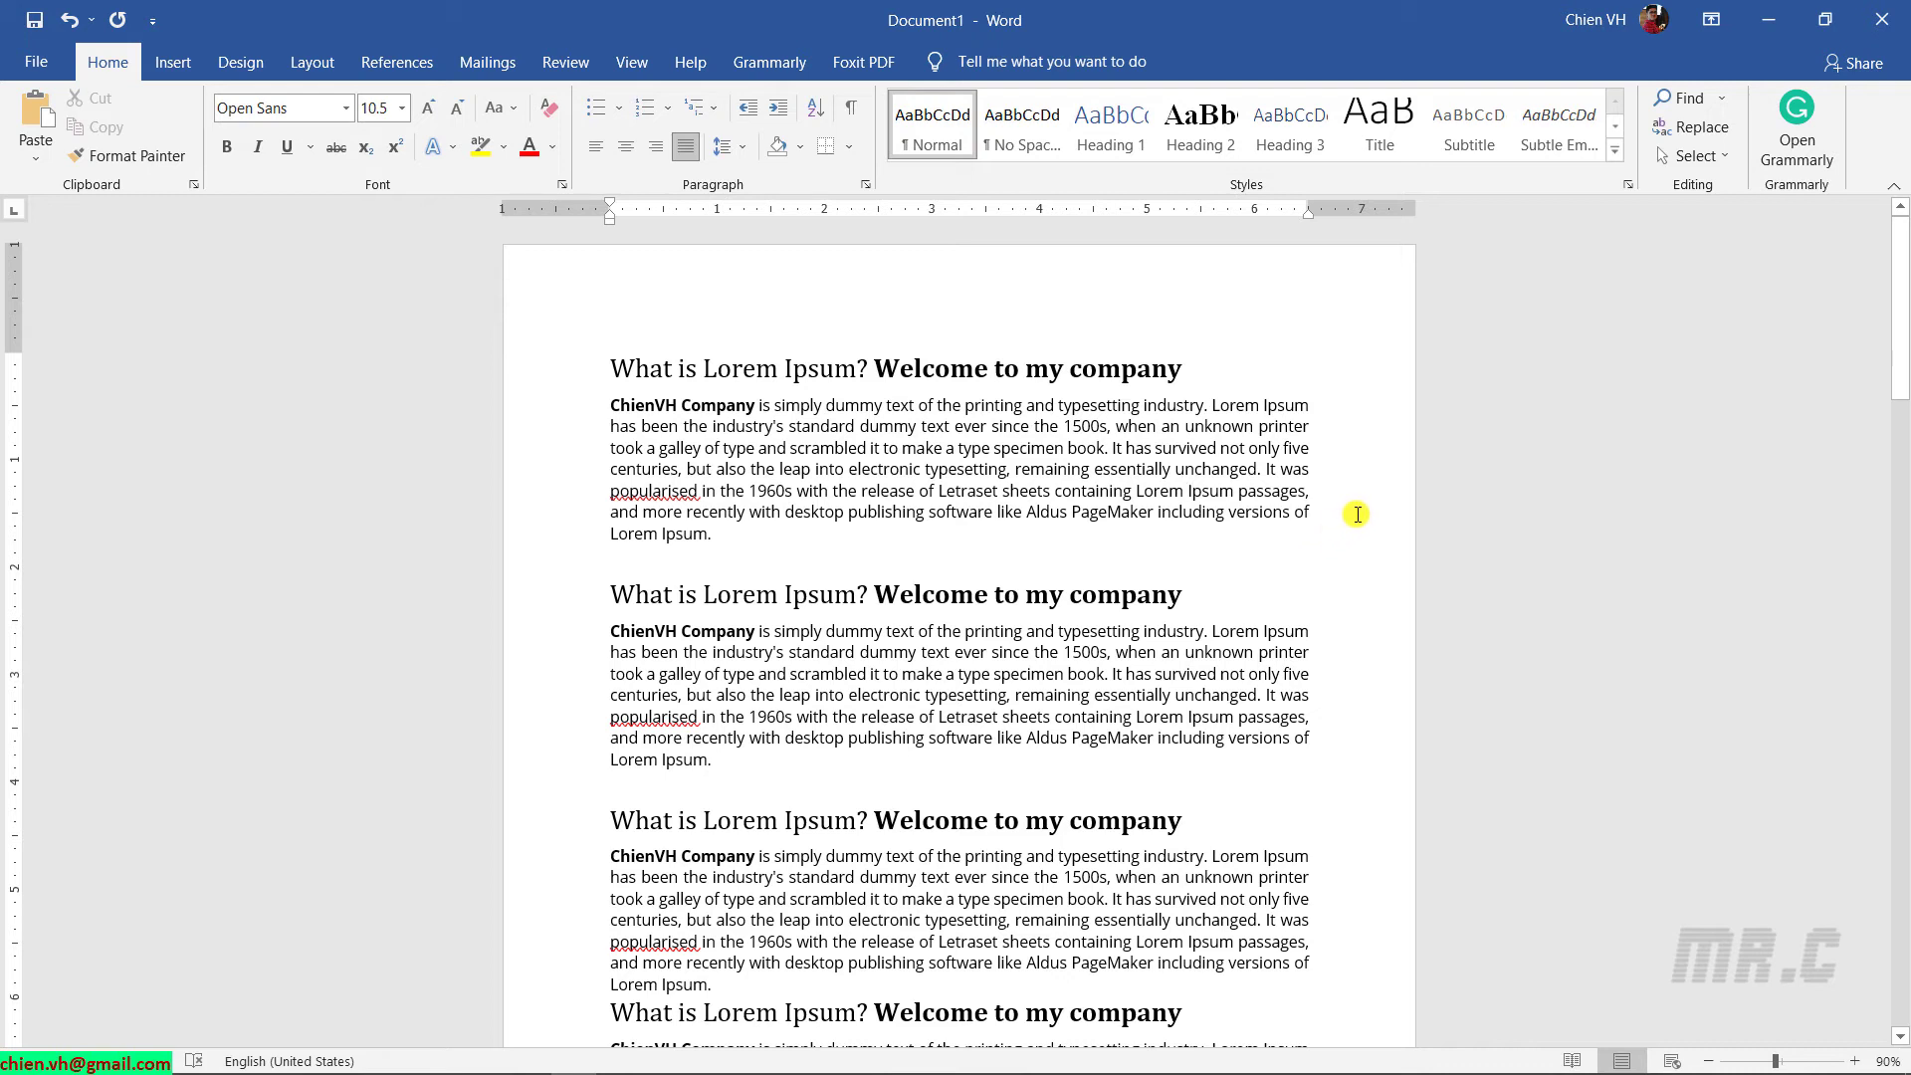
pyautogui.keyDown('ctrl'); pyautogui.click(1055, 369); pyautogui.keyUp('ctrl')
pyautogui.rightClick(1055, 368)
pyautogui.press('Escape')
pyautogui.click(956, 496)
# Open the document's Advanced Properties from File > Info
pyautogui.click(36, 65)
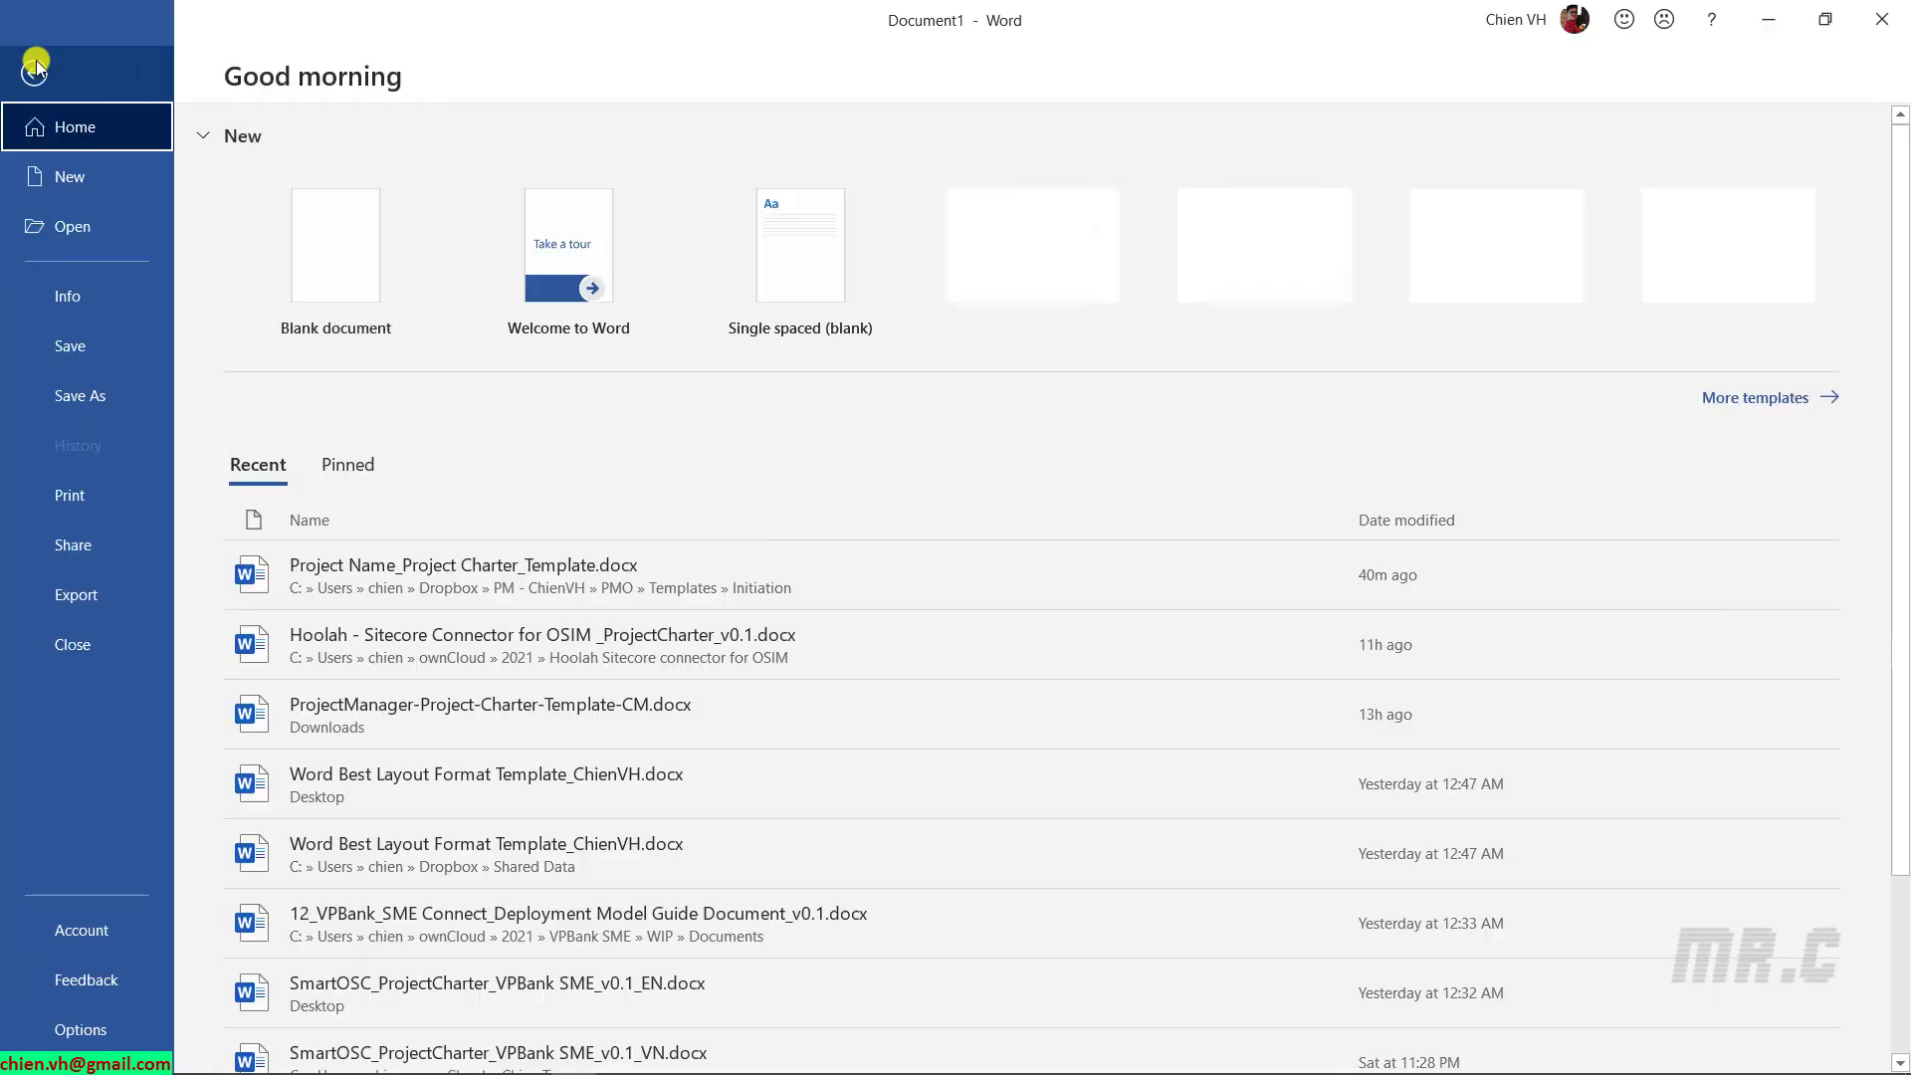
pyautogui.click(92, 297)
pyautogui.click(1099, 200)
pyautogui.click(1126, 249)
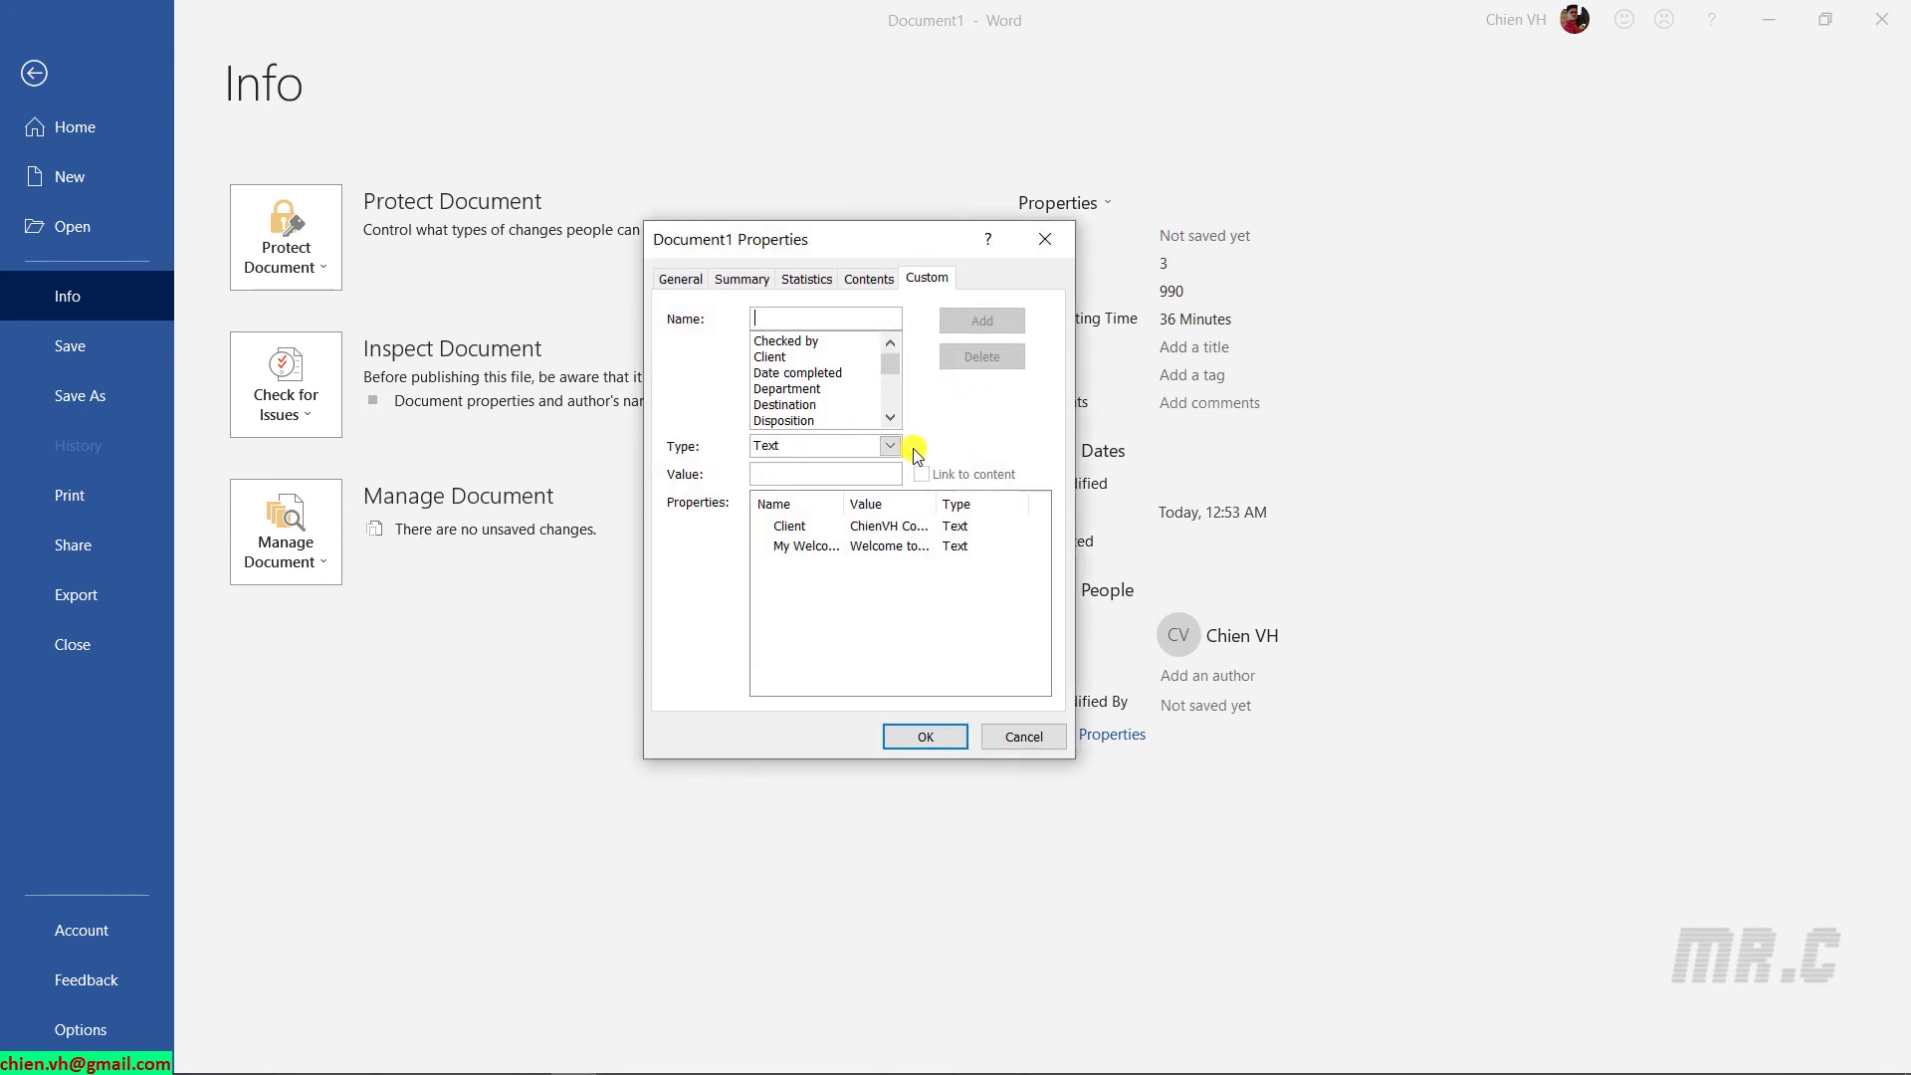
# Append '- Second updated' to the Client value, apply it and return to the document
pyautogui.click(789, 526)
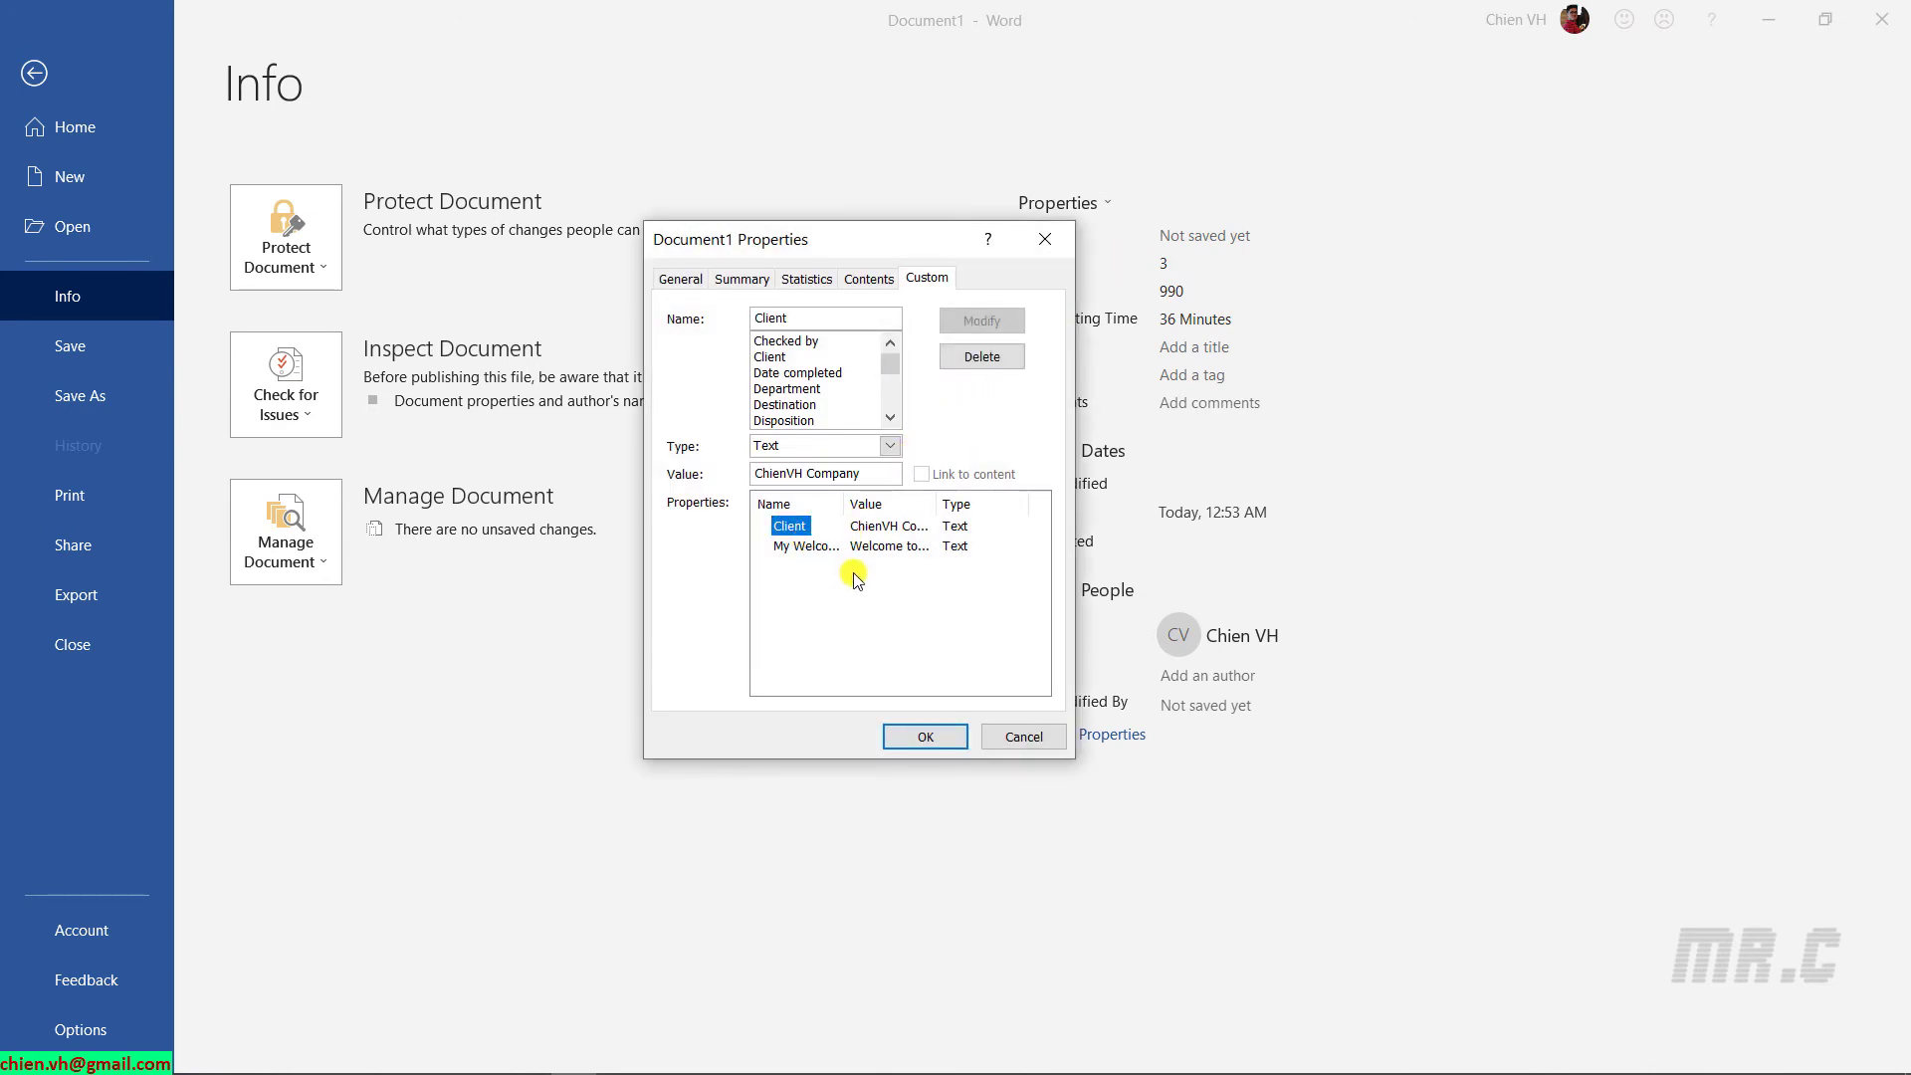
pyautogui.click(798, 533)
pyautogui.click(866, 472)
pyautogui.write('-')
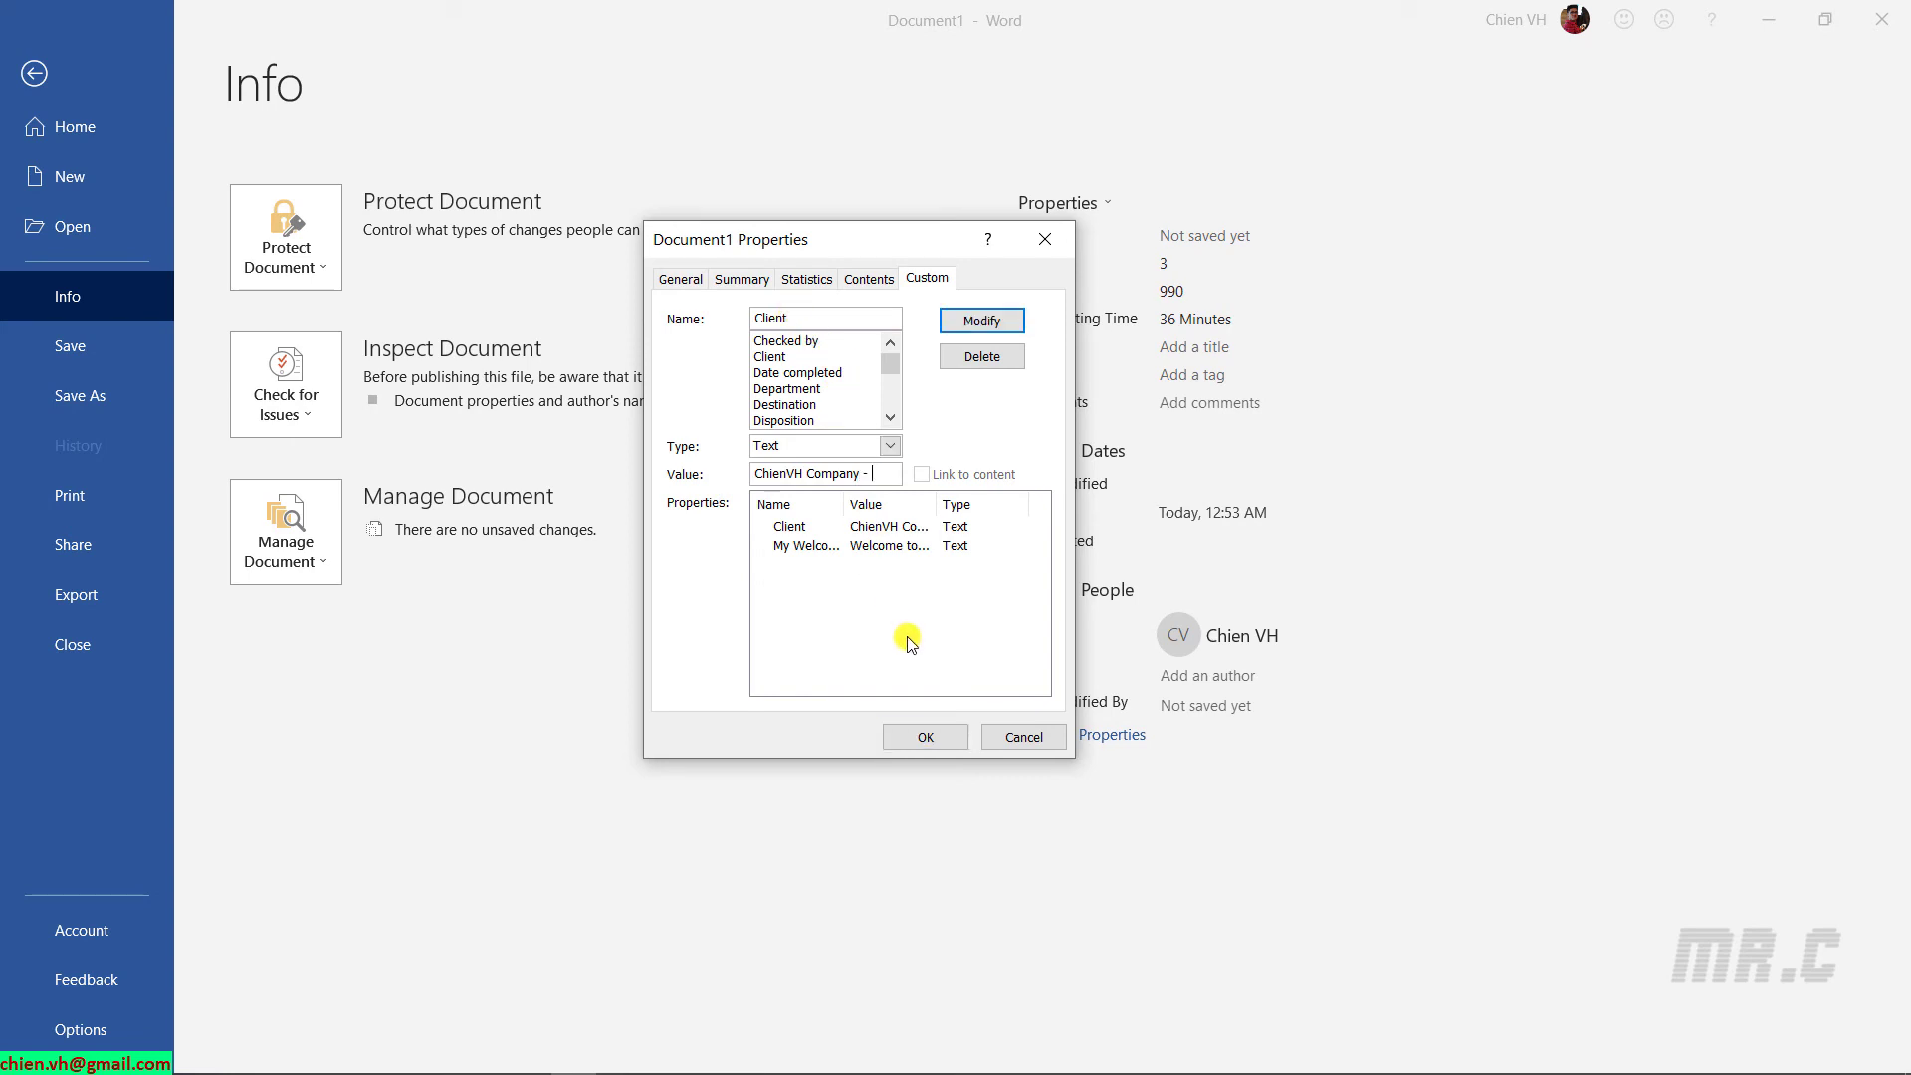
pyautogui.write(' Second updated')
pyautogui.click(982, 320)
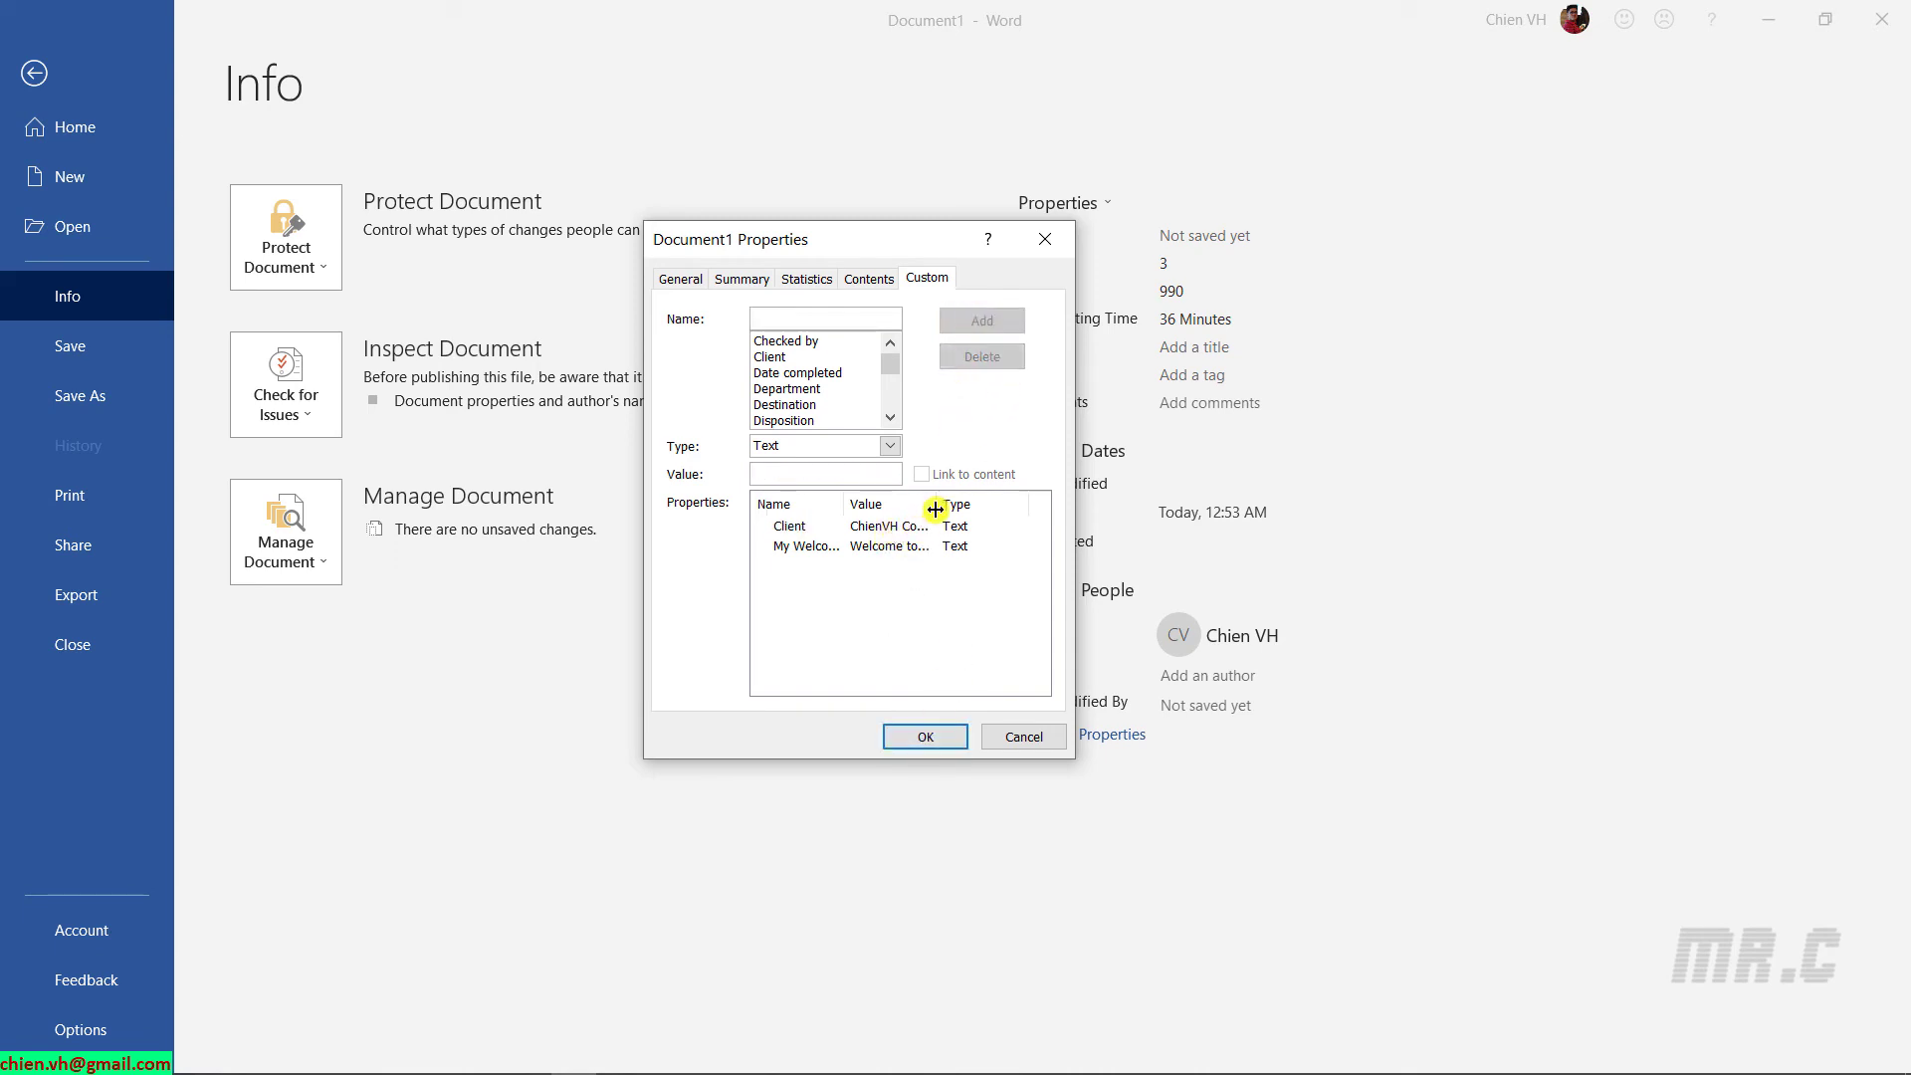
pyautogui.click(789, 526)
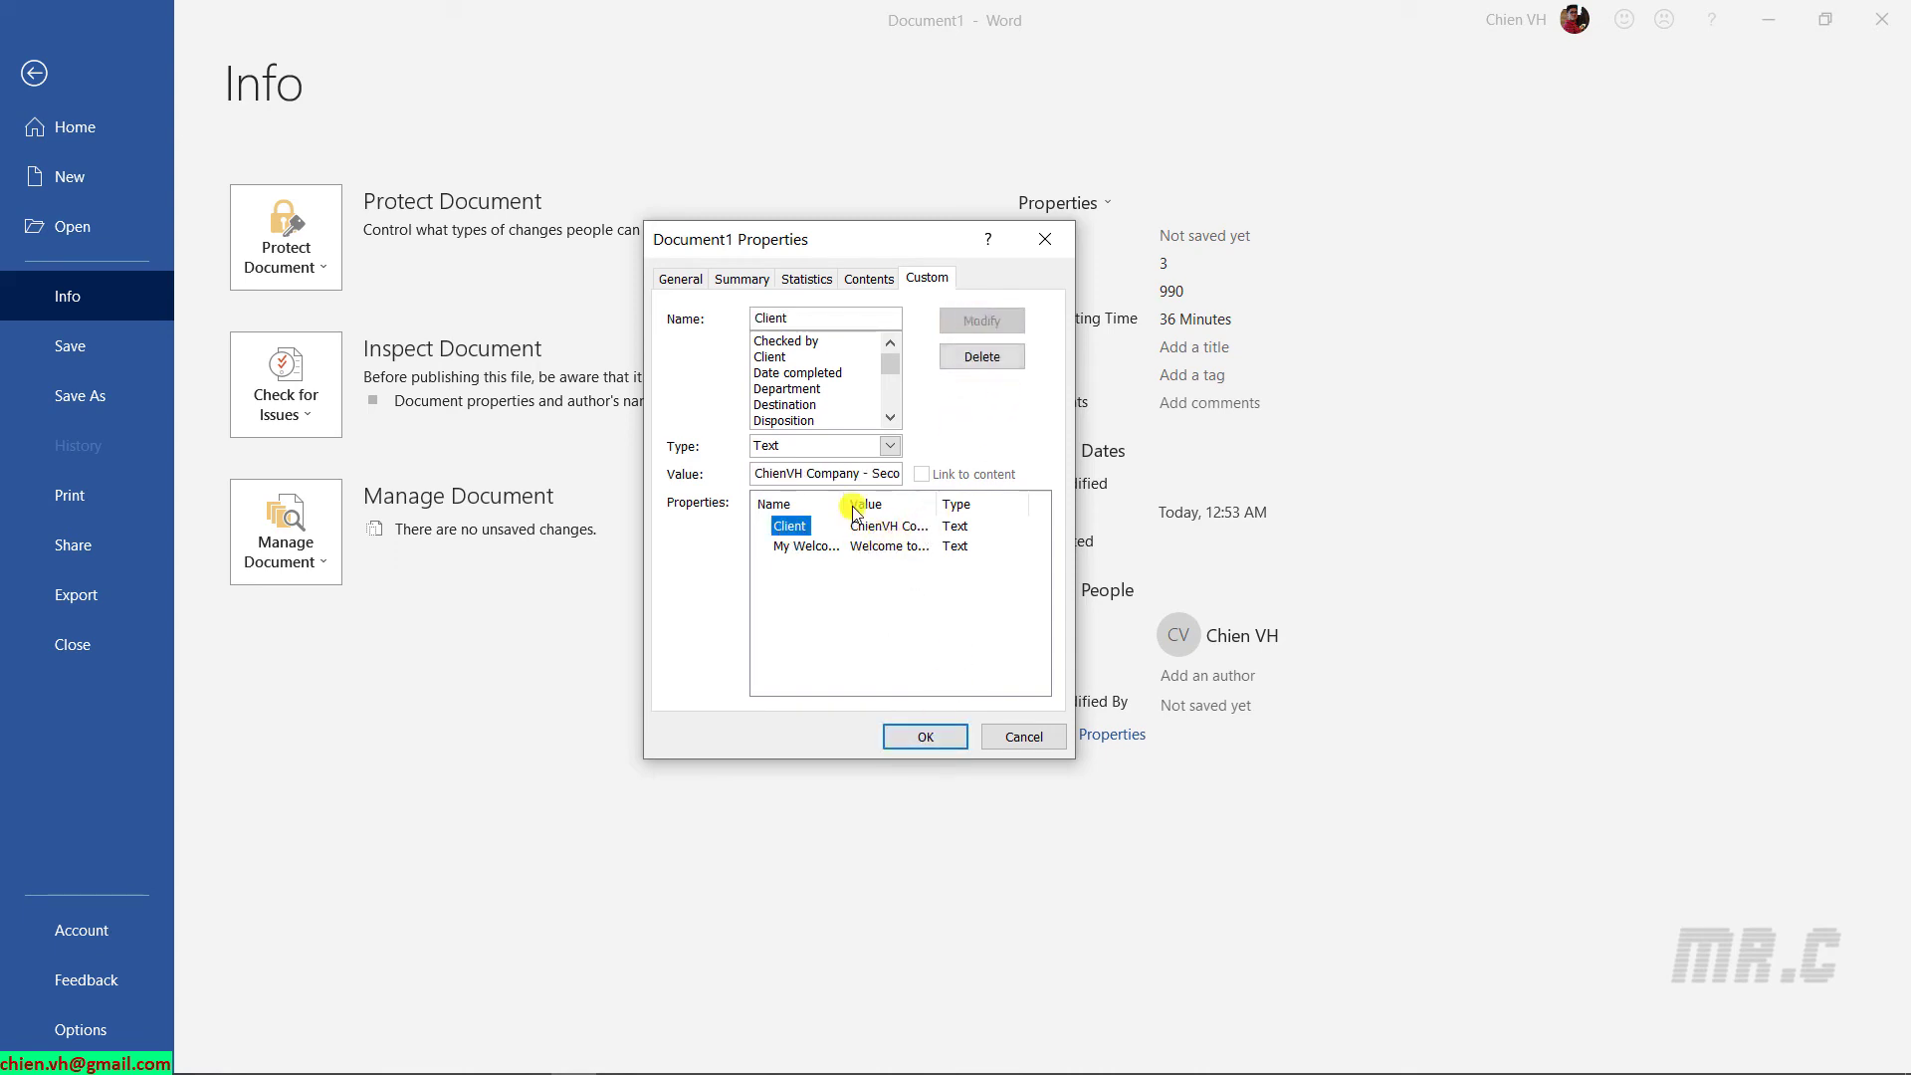
pyautogui.click(924, 737)
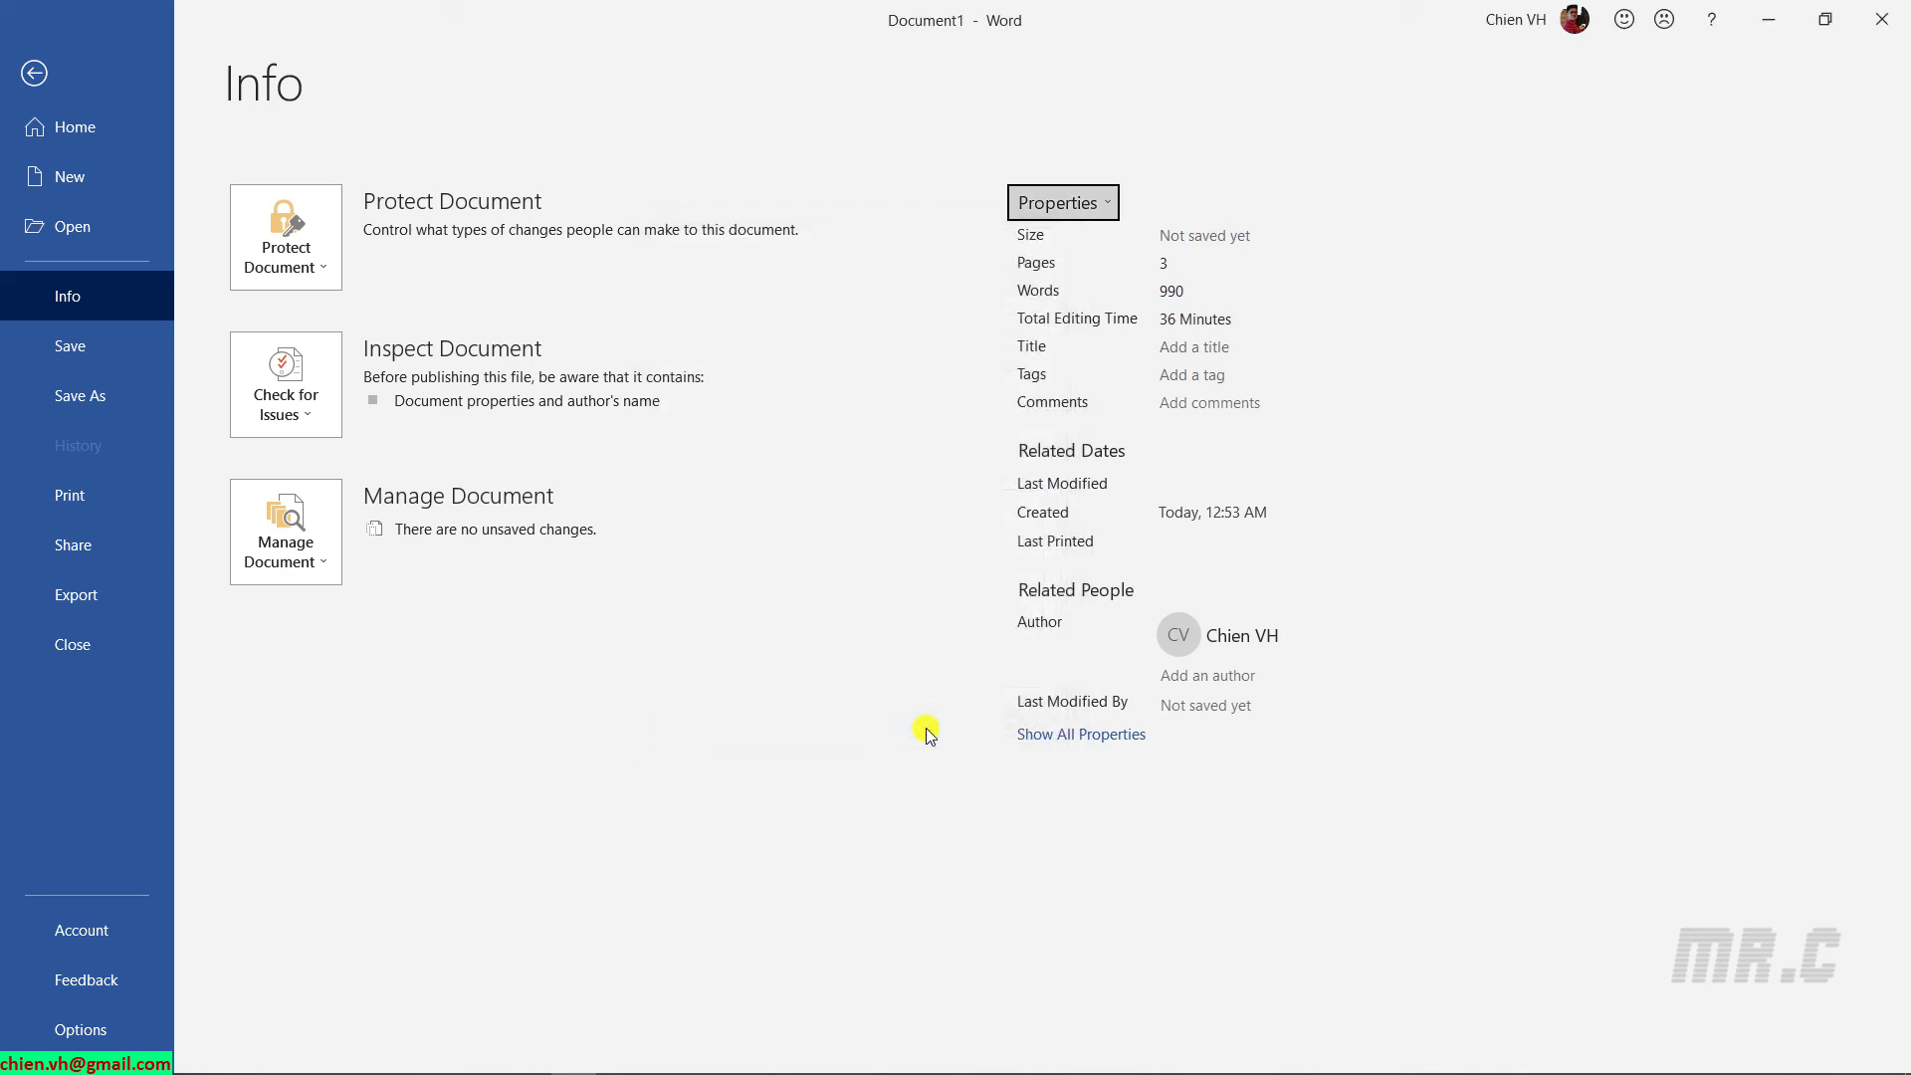
pyautogui.click(36, 70)
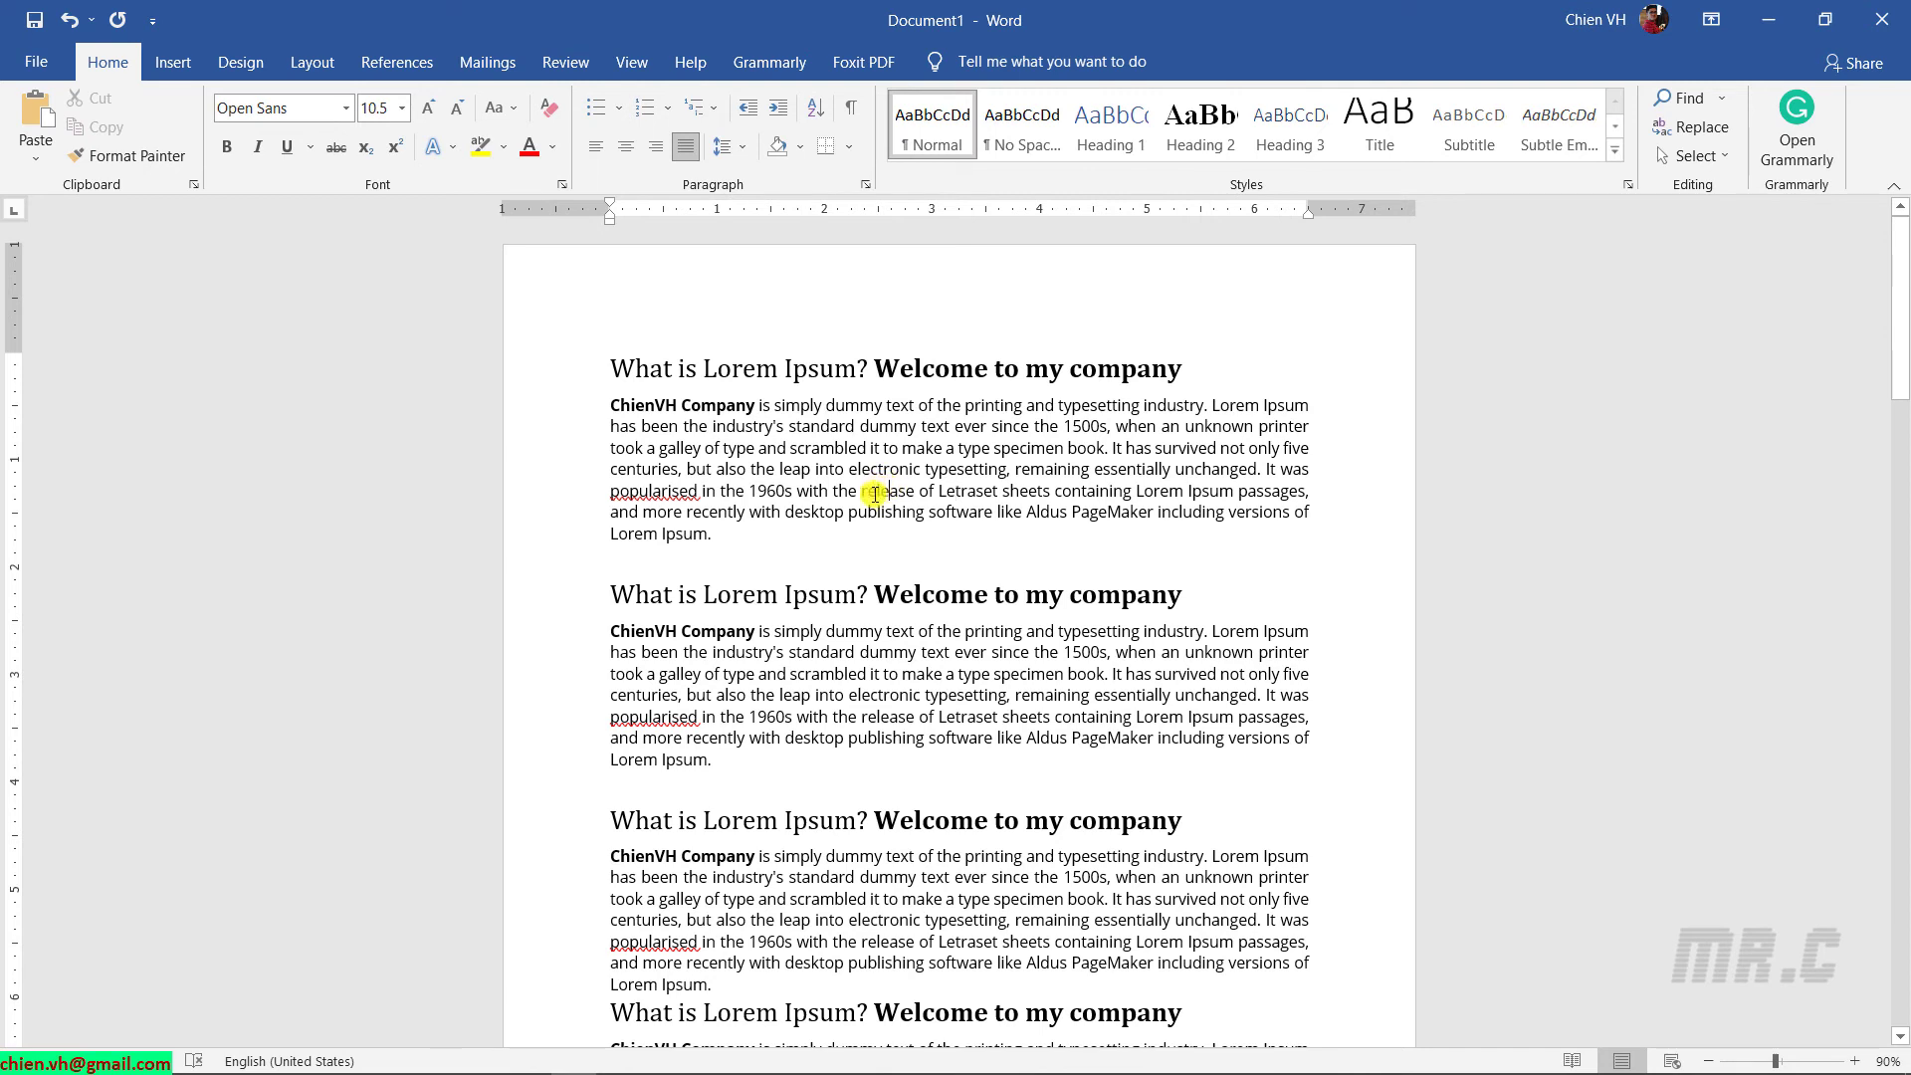
# Update the Client fields in the first and second paragraphs so they end with ' - Second updated'
pyautogui.moveTo(679, 404); pyautogui.dragTo(691, 405)
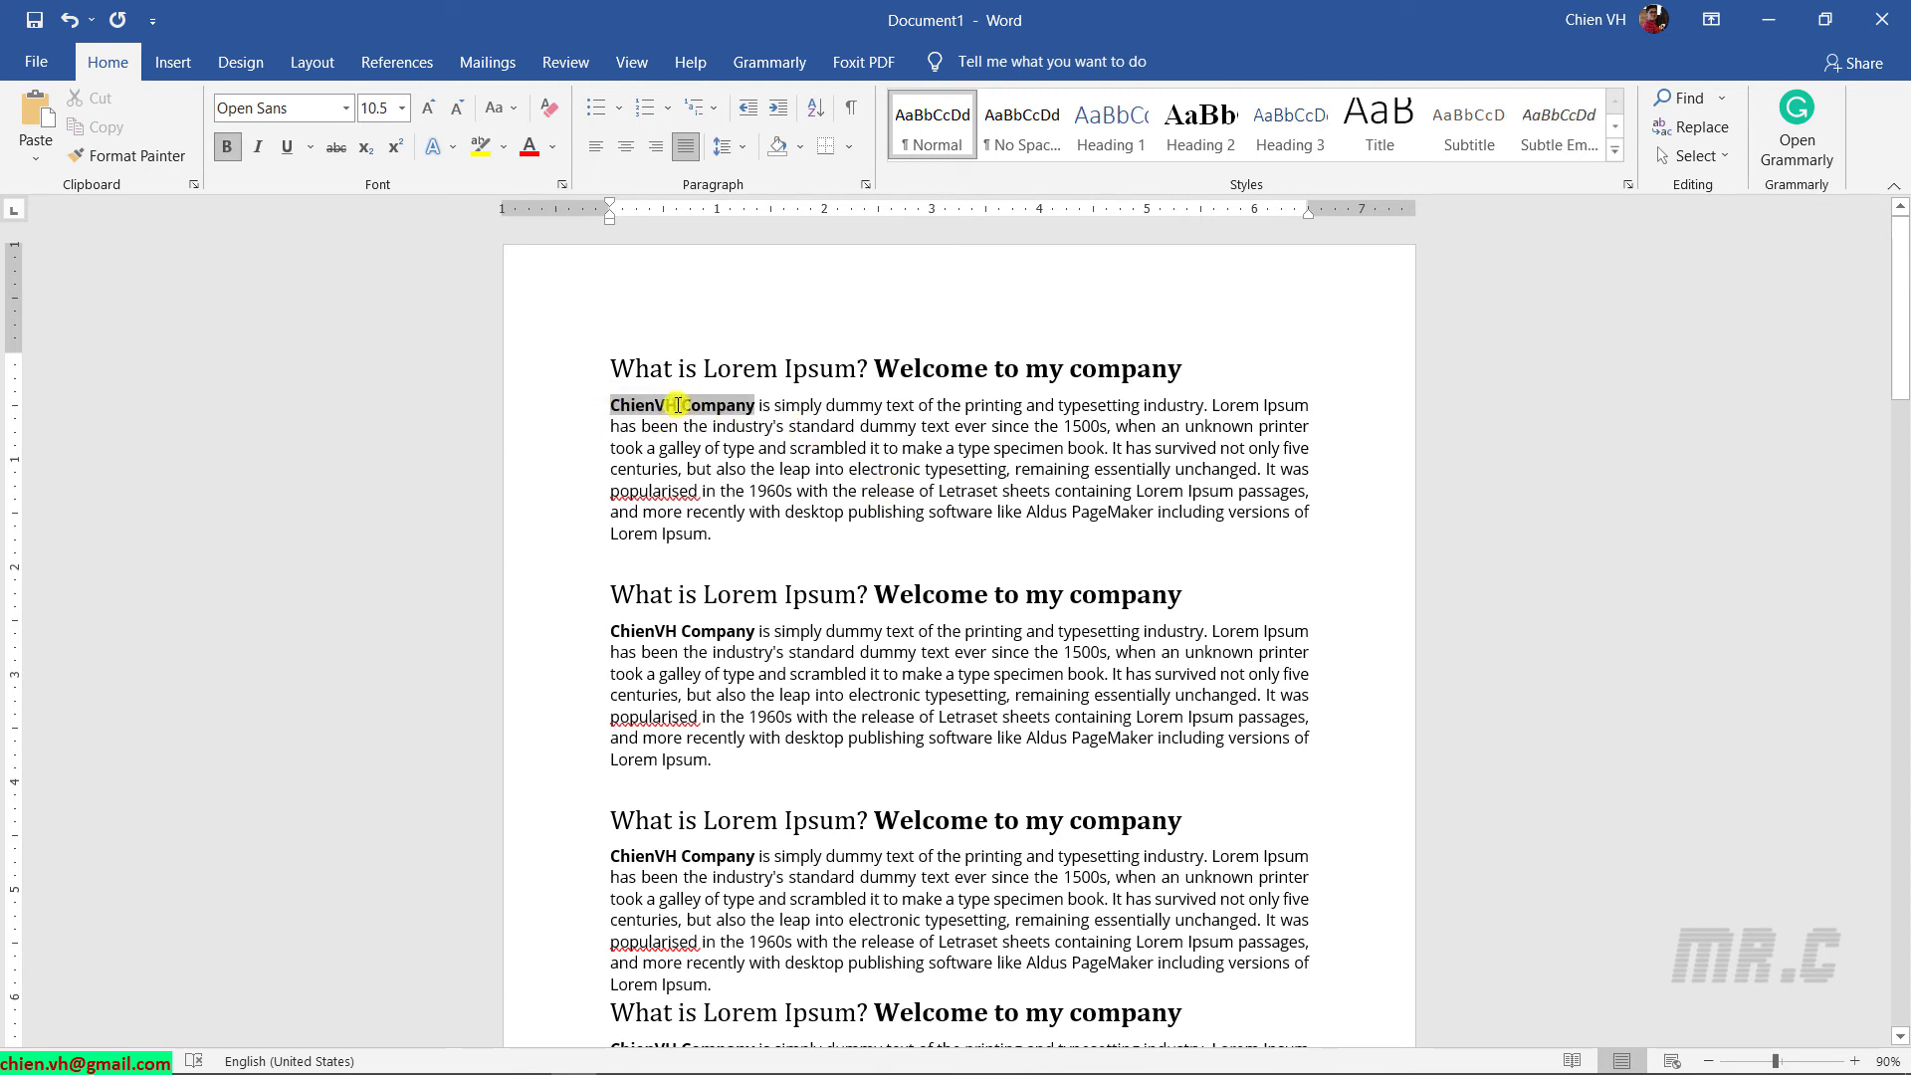
pyautogui.rightClick(678, 404)
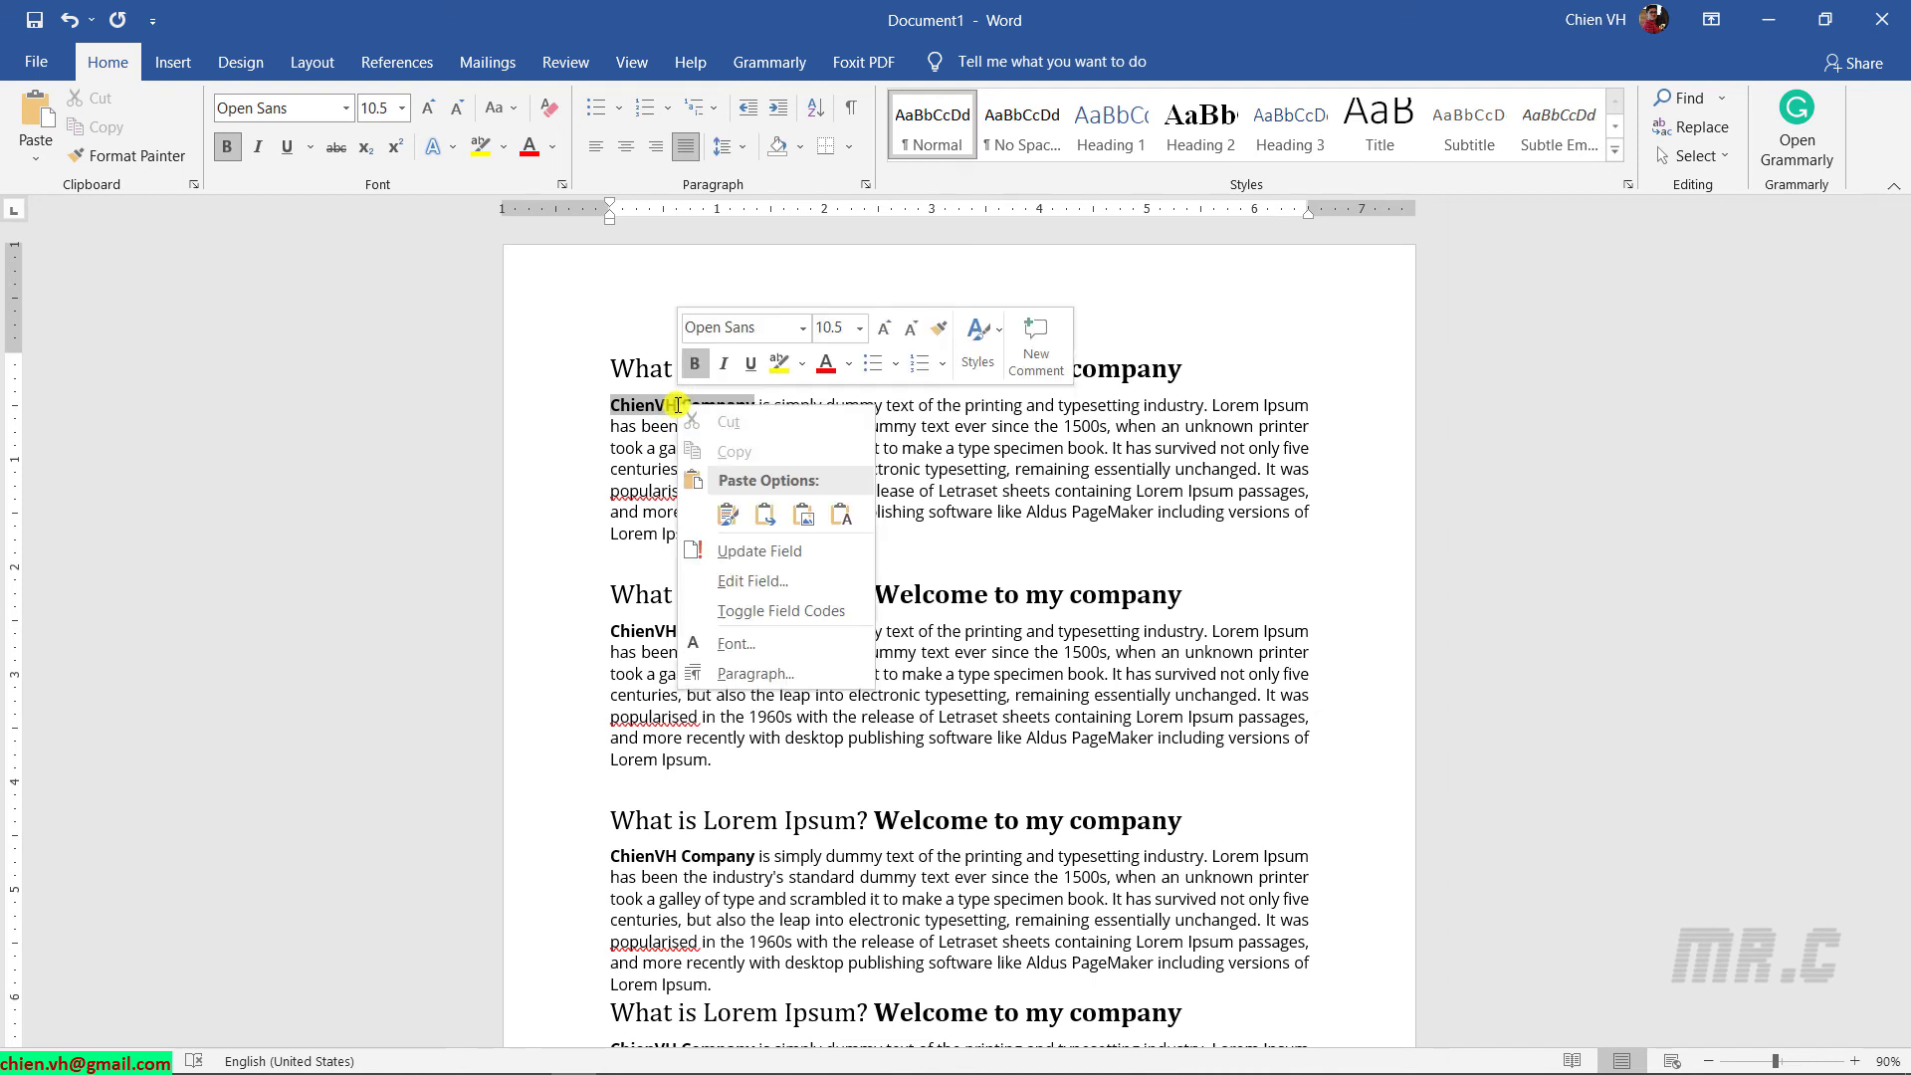
pyautogui.click(741, 553)
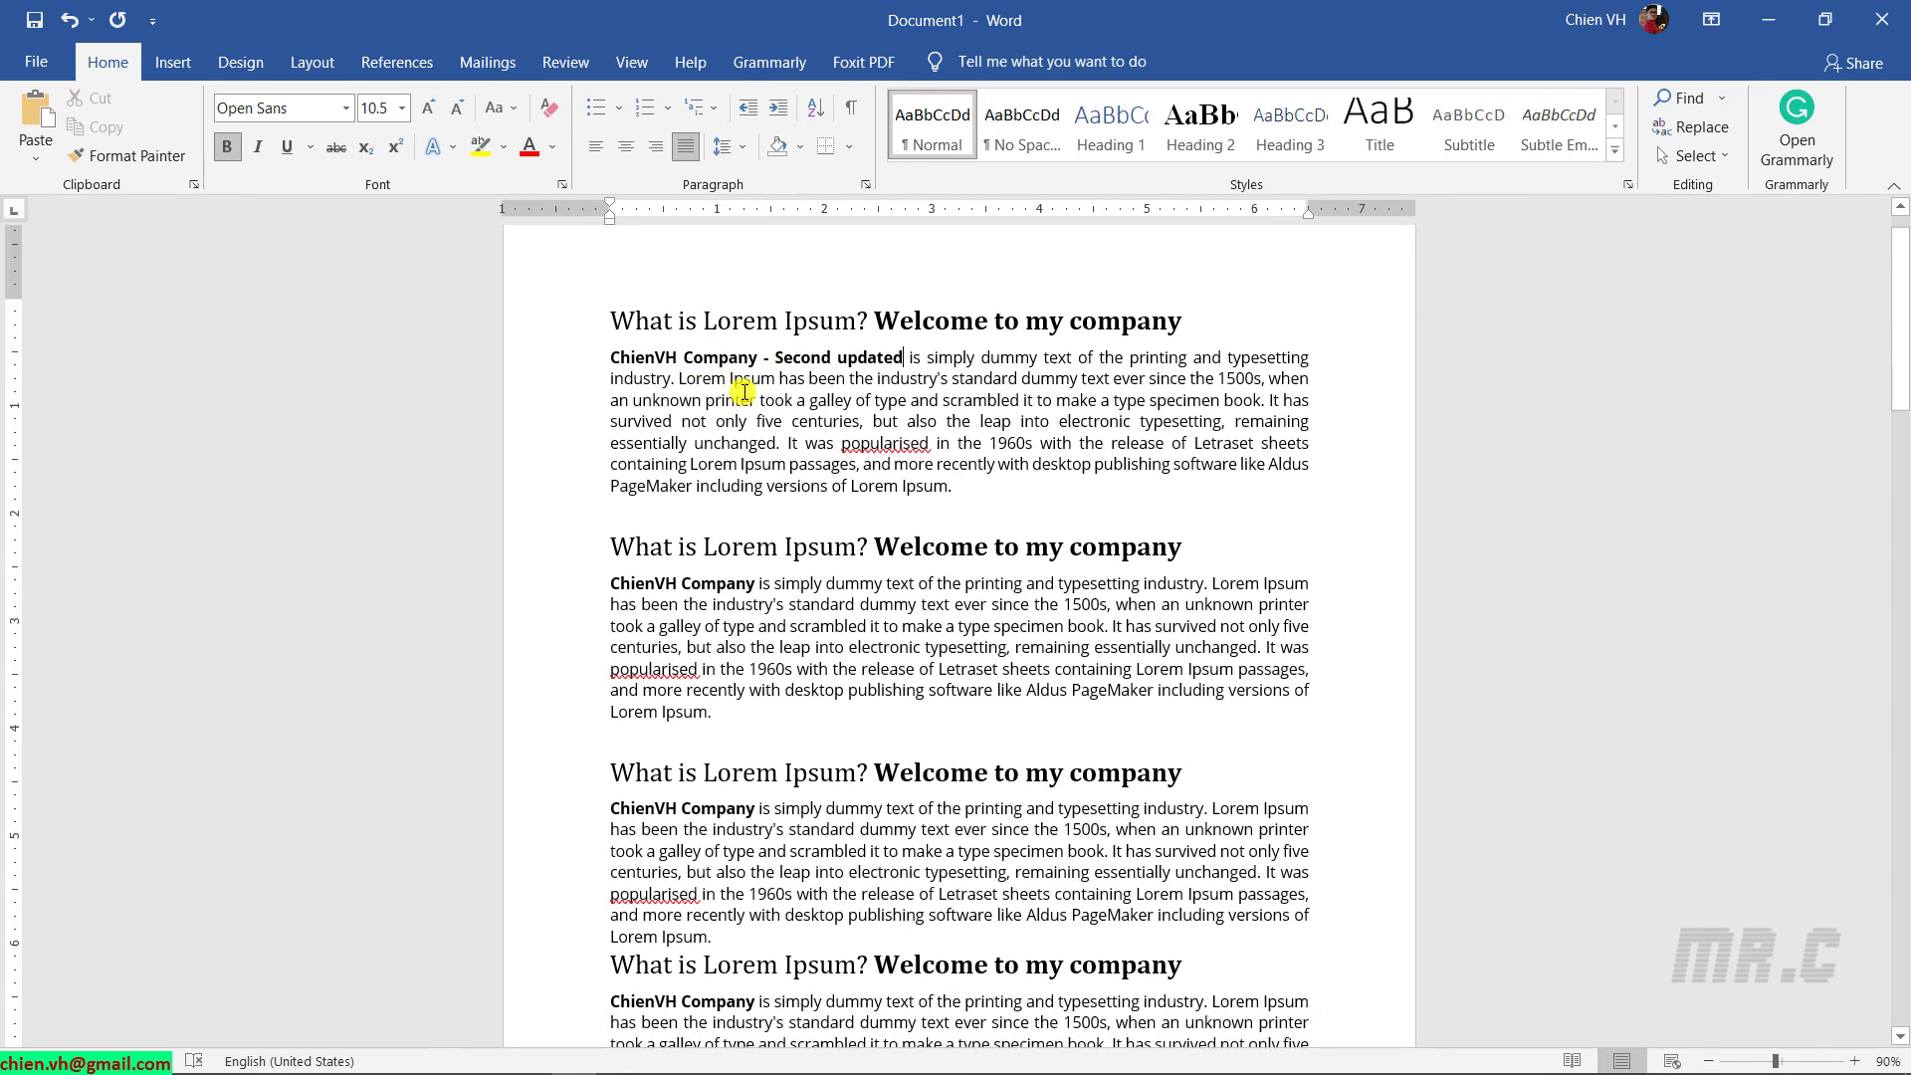
pyautogui.scroll(-3, 697, 428)
pyautogui.click(690, 467)
pyautogui.rightClick(689, 467)
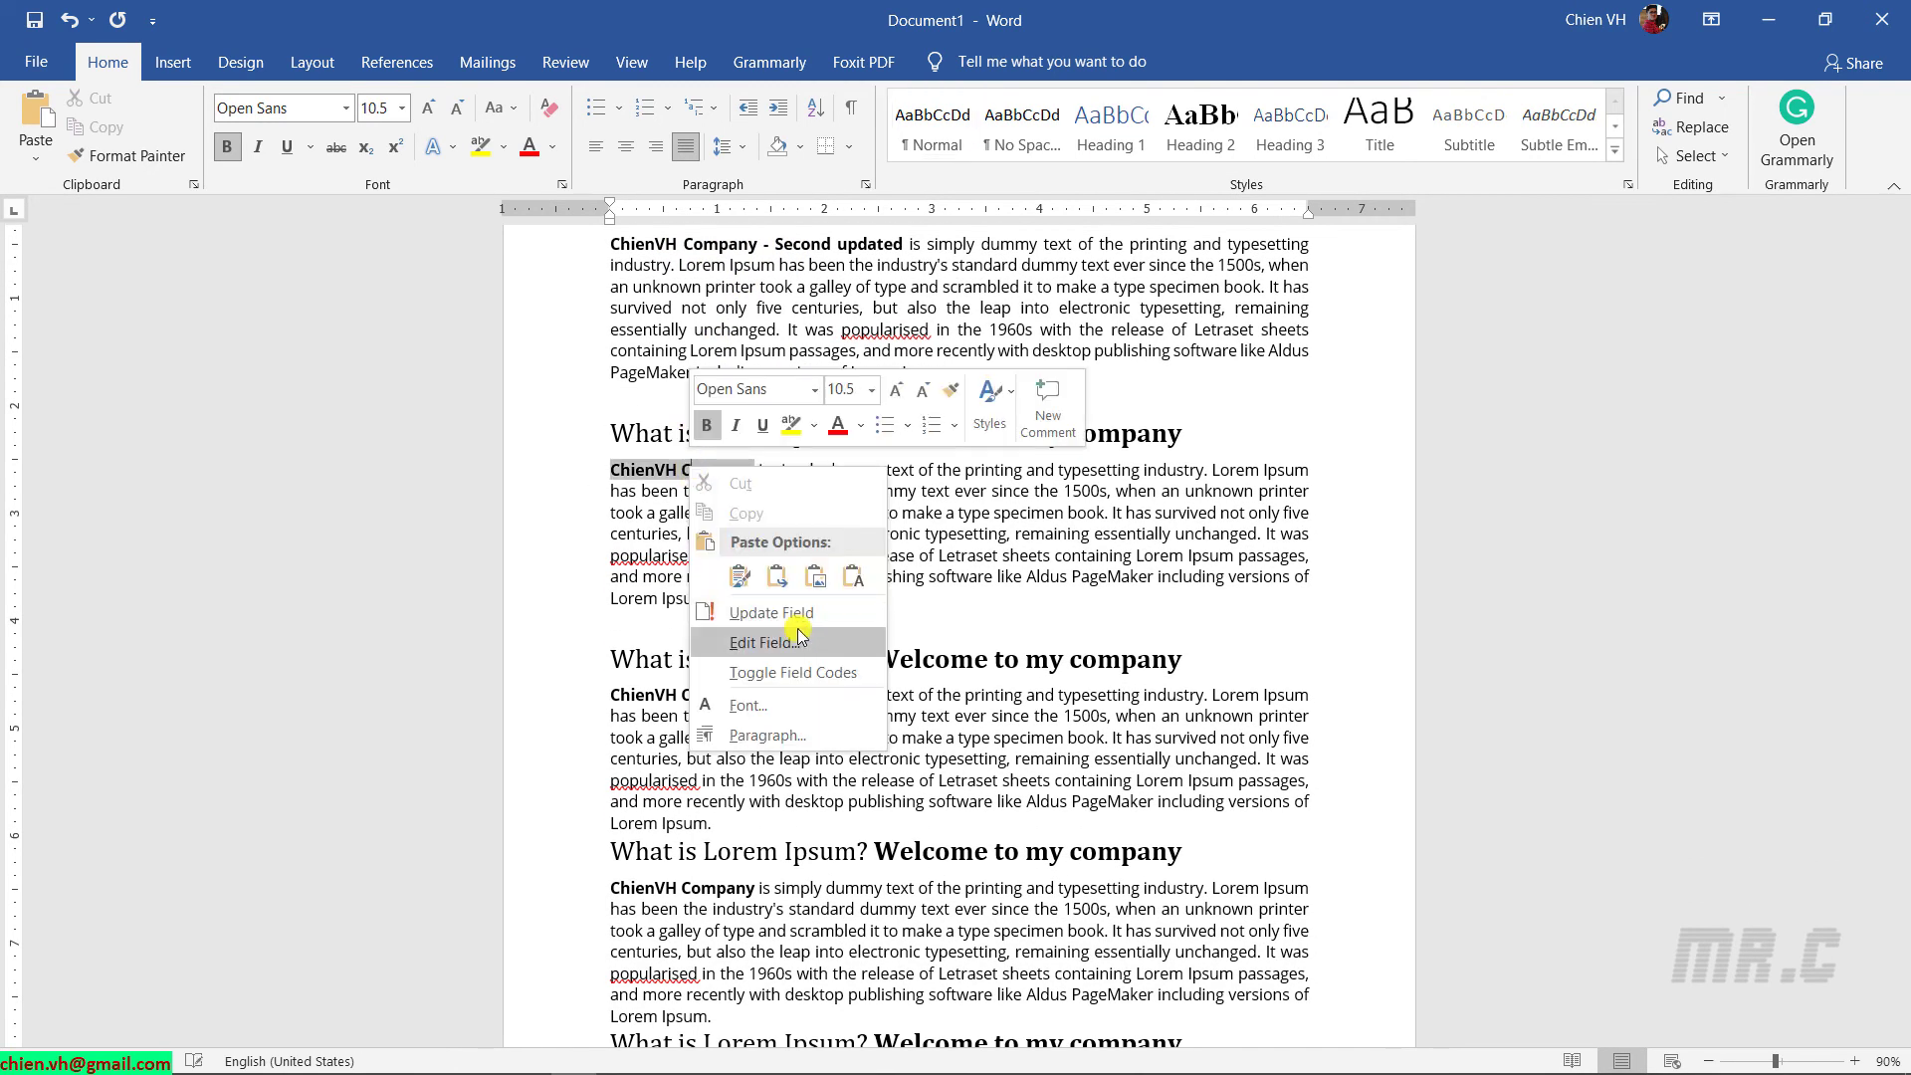
pyautogui.click(748, 612)
# Update the Client fields in the third and fourth paragraphs to the ' - Second updated' company name
pyautogui.scroll(-2, 785, 625)
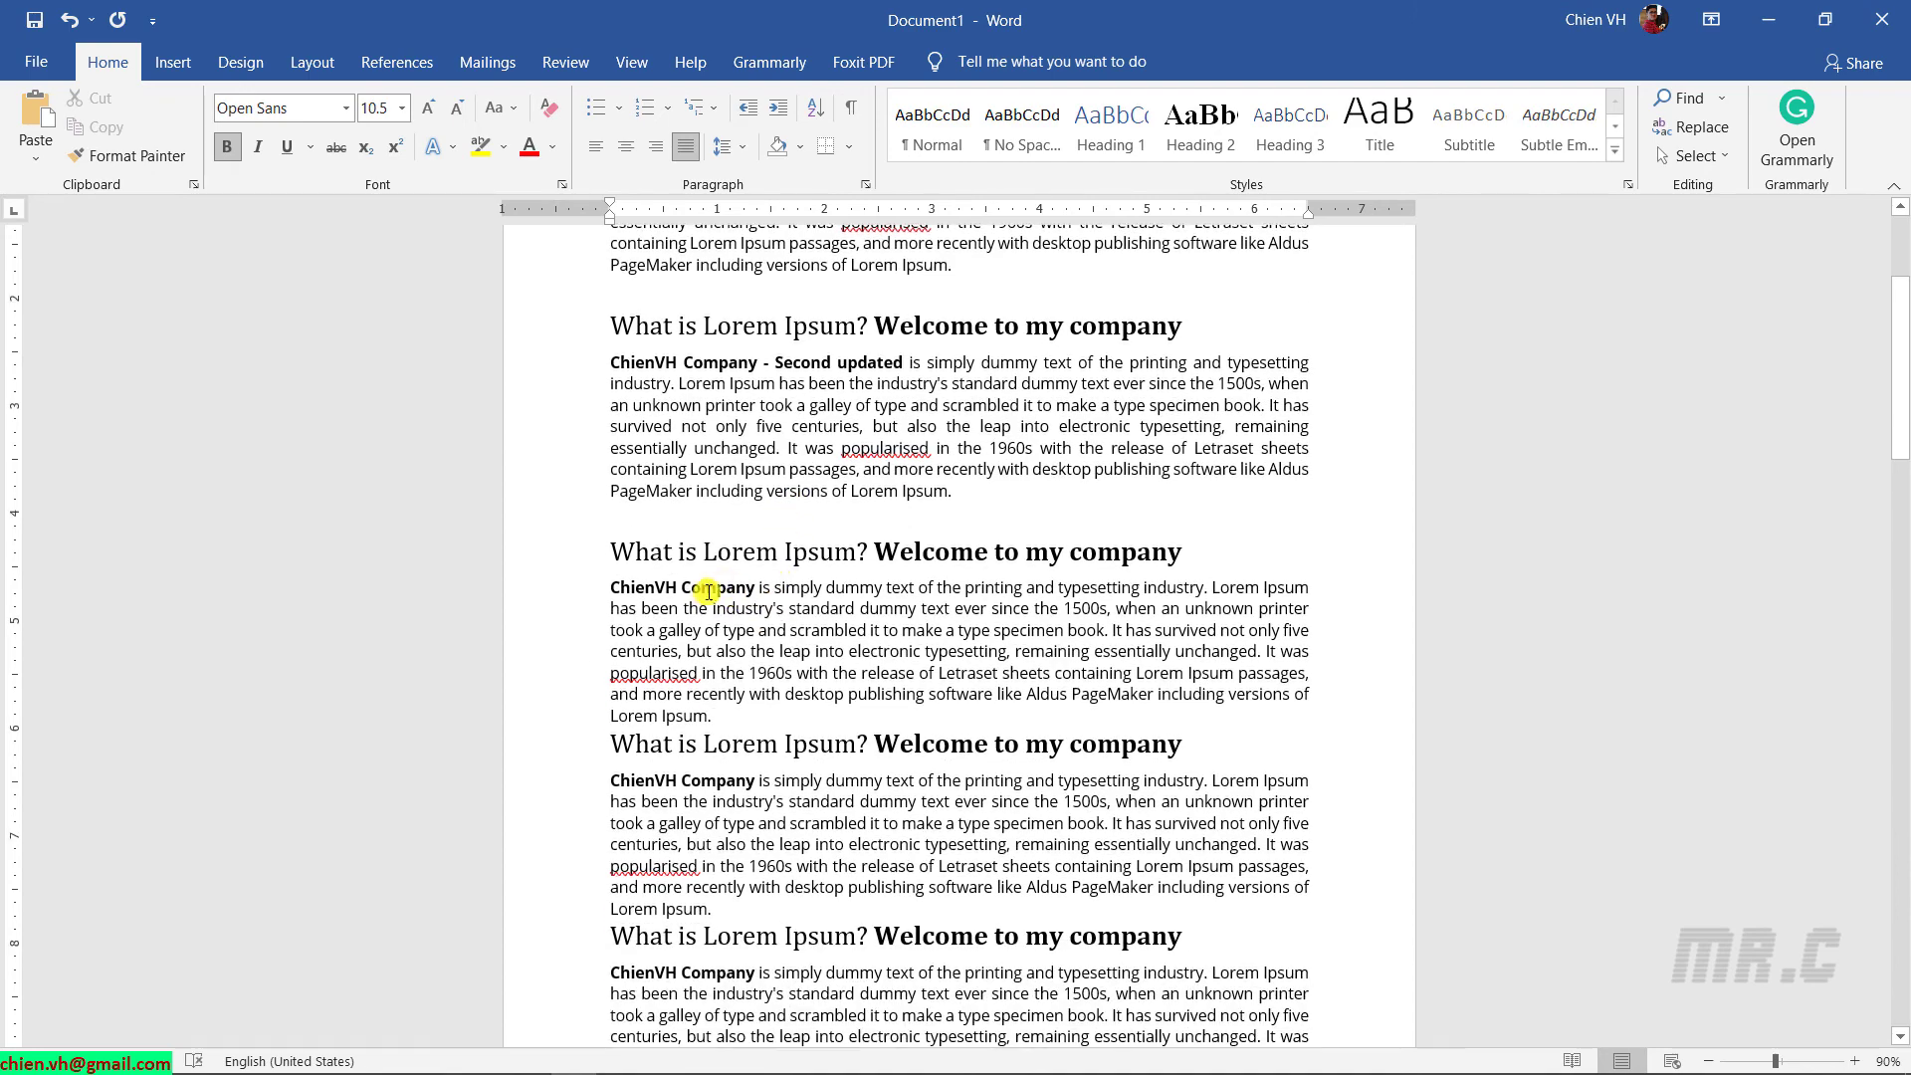
pyautogui.click(704, 589)
pyautogui.rightClick(704, 588)
pyautogui.click(767, 734)
pyautogui.scroll(-2, 786, 745)
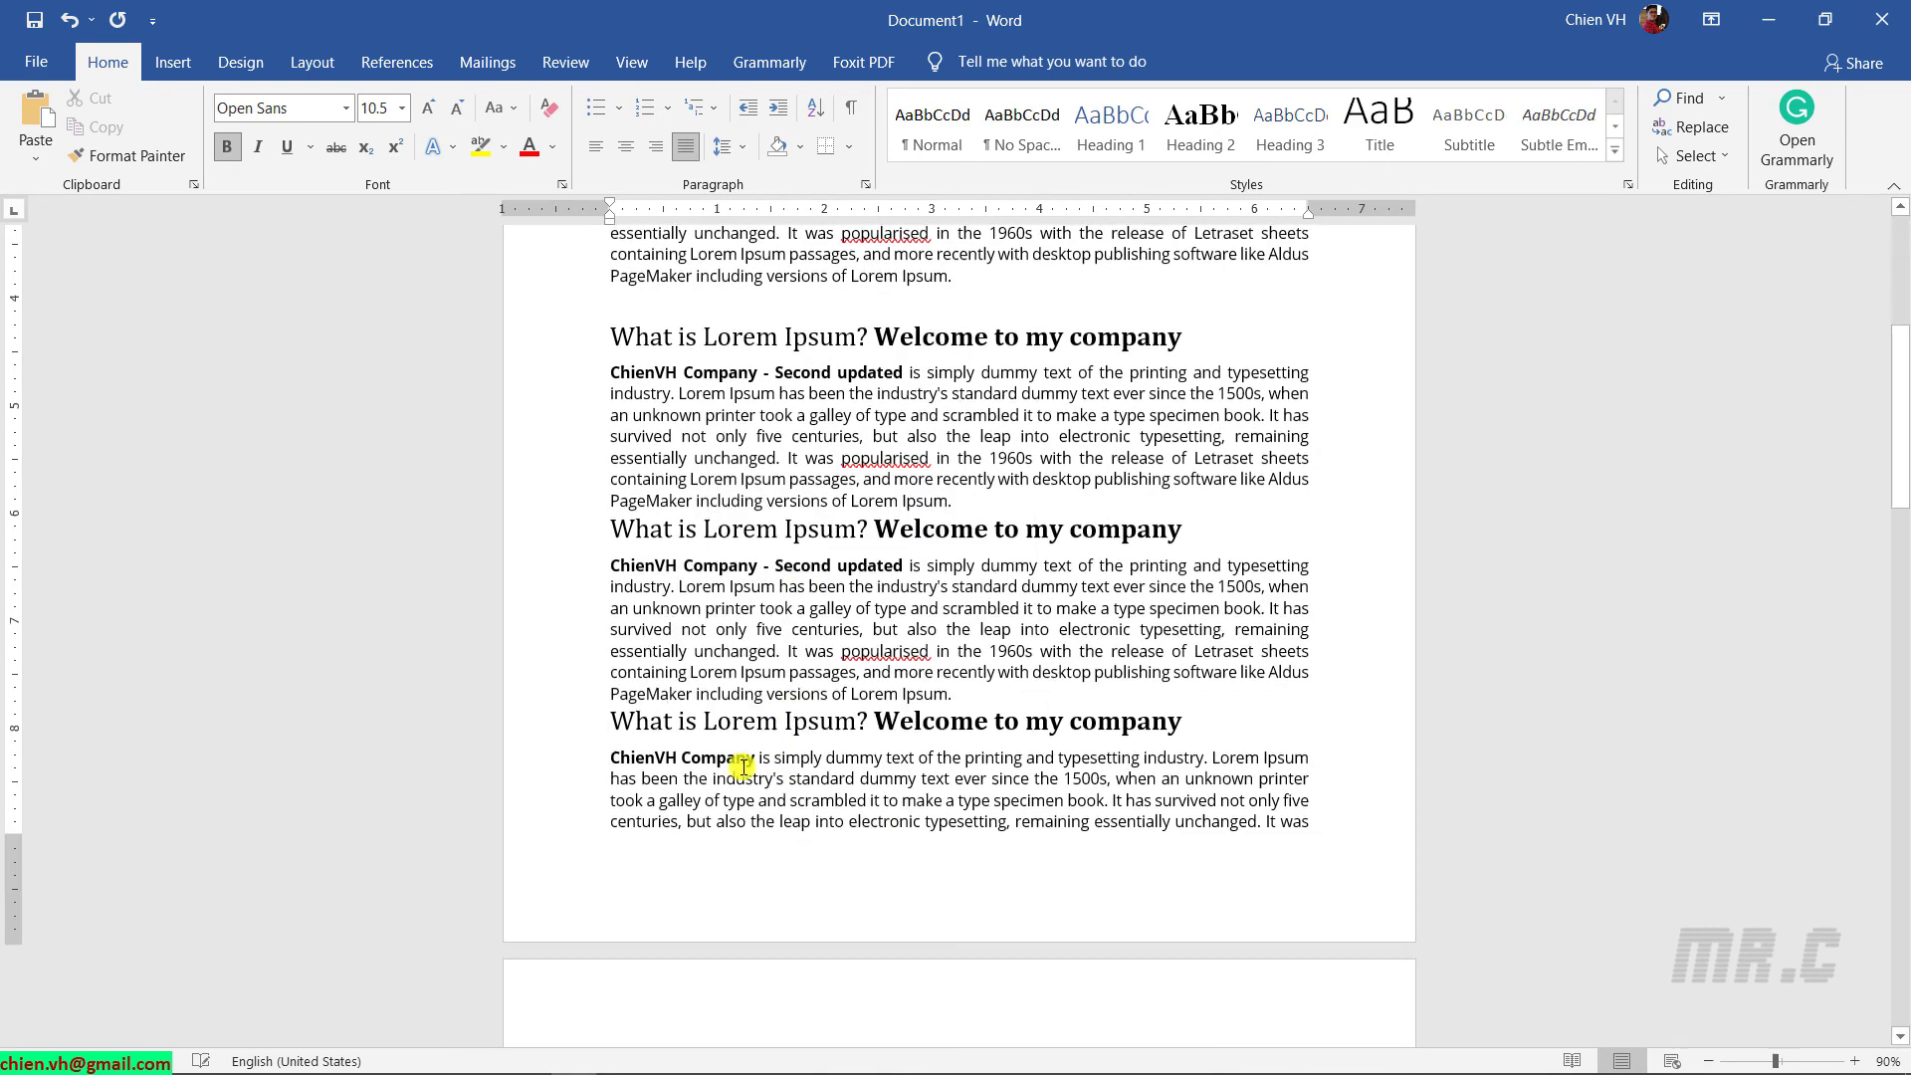
pyautogui.click(694, 685)
pyautogui.rightClick(694, 685)
pyautogui.click(774, 822)
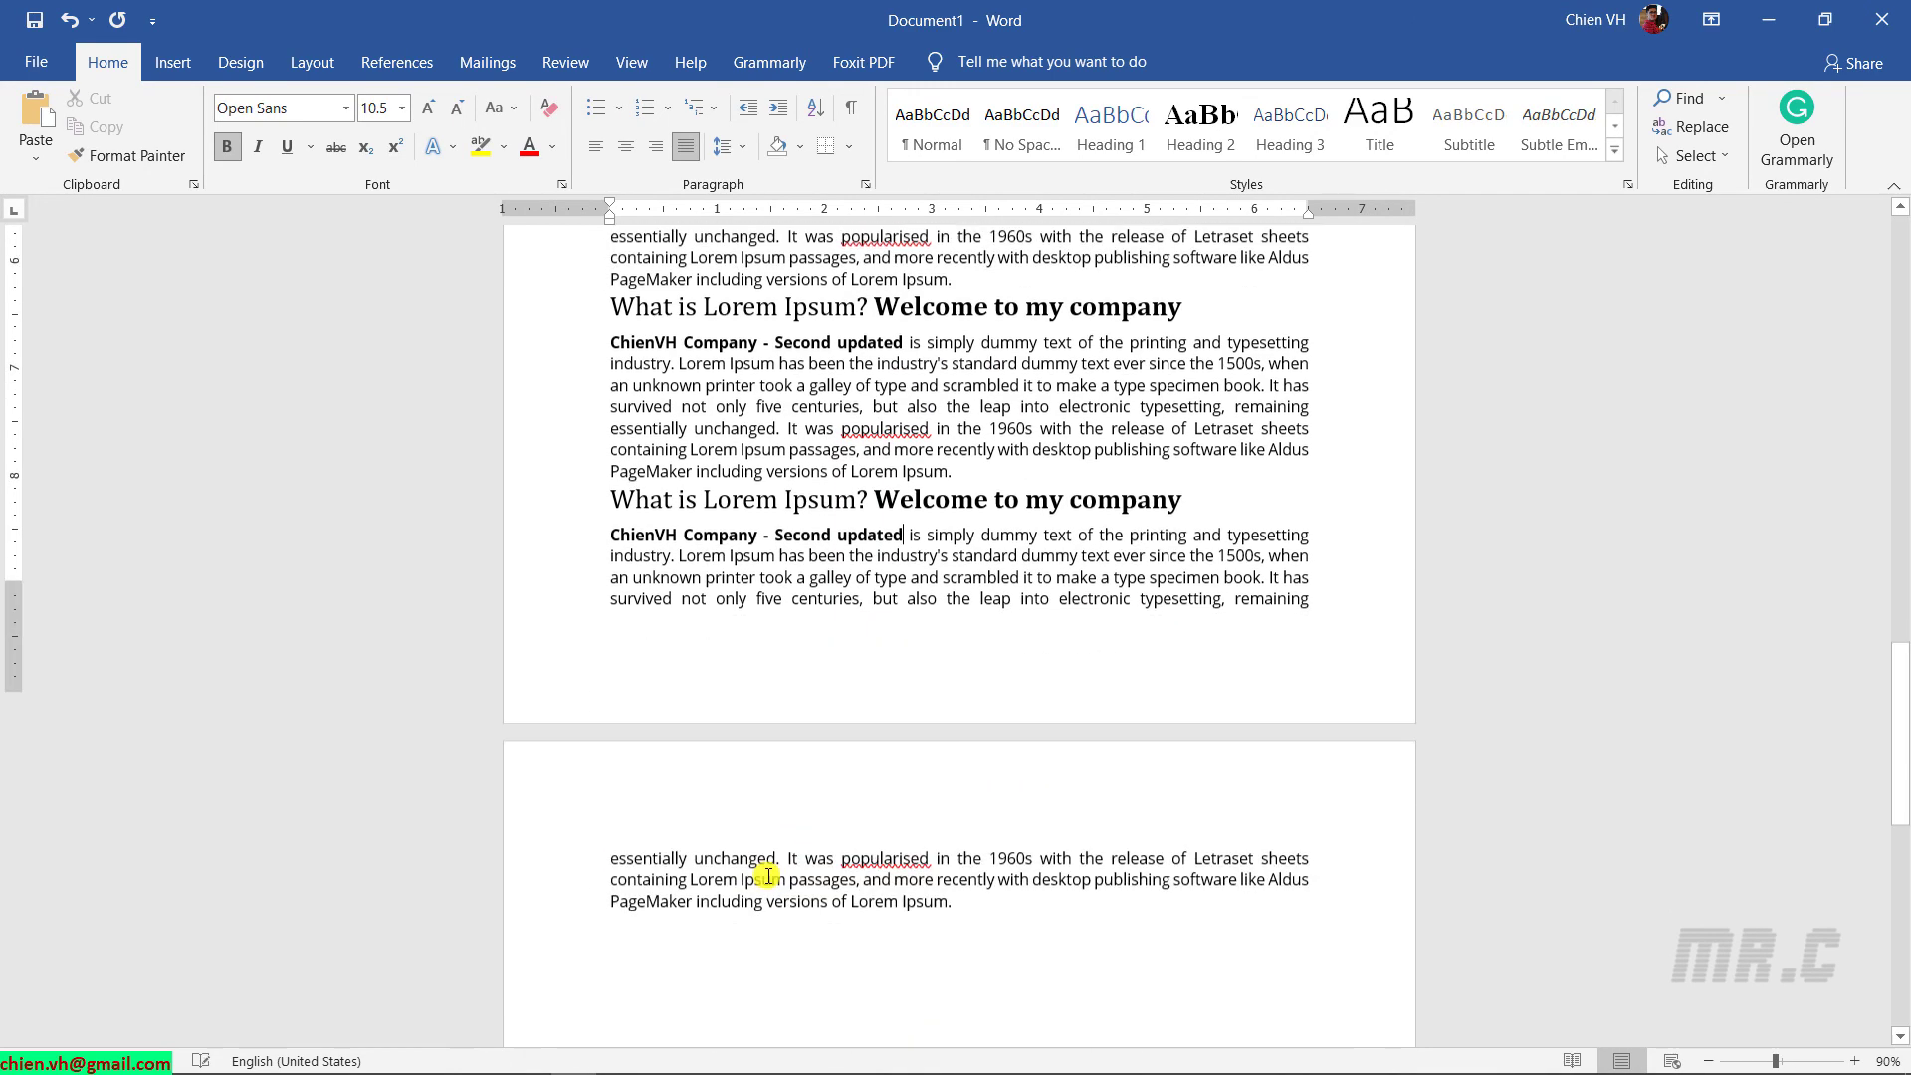
pyautogui.scroll(-3, 734, 857)
pyautogui.scroll(15, 899, 796)
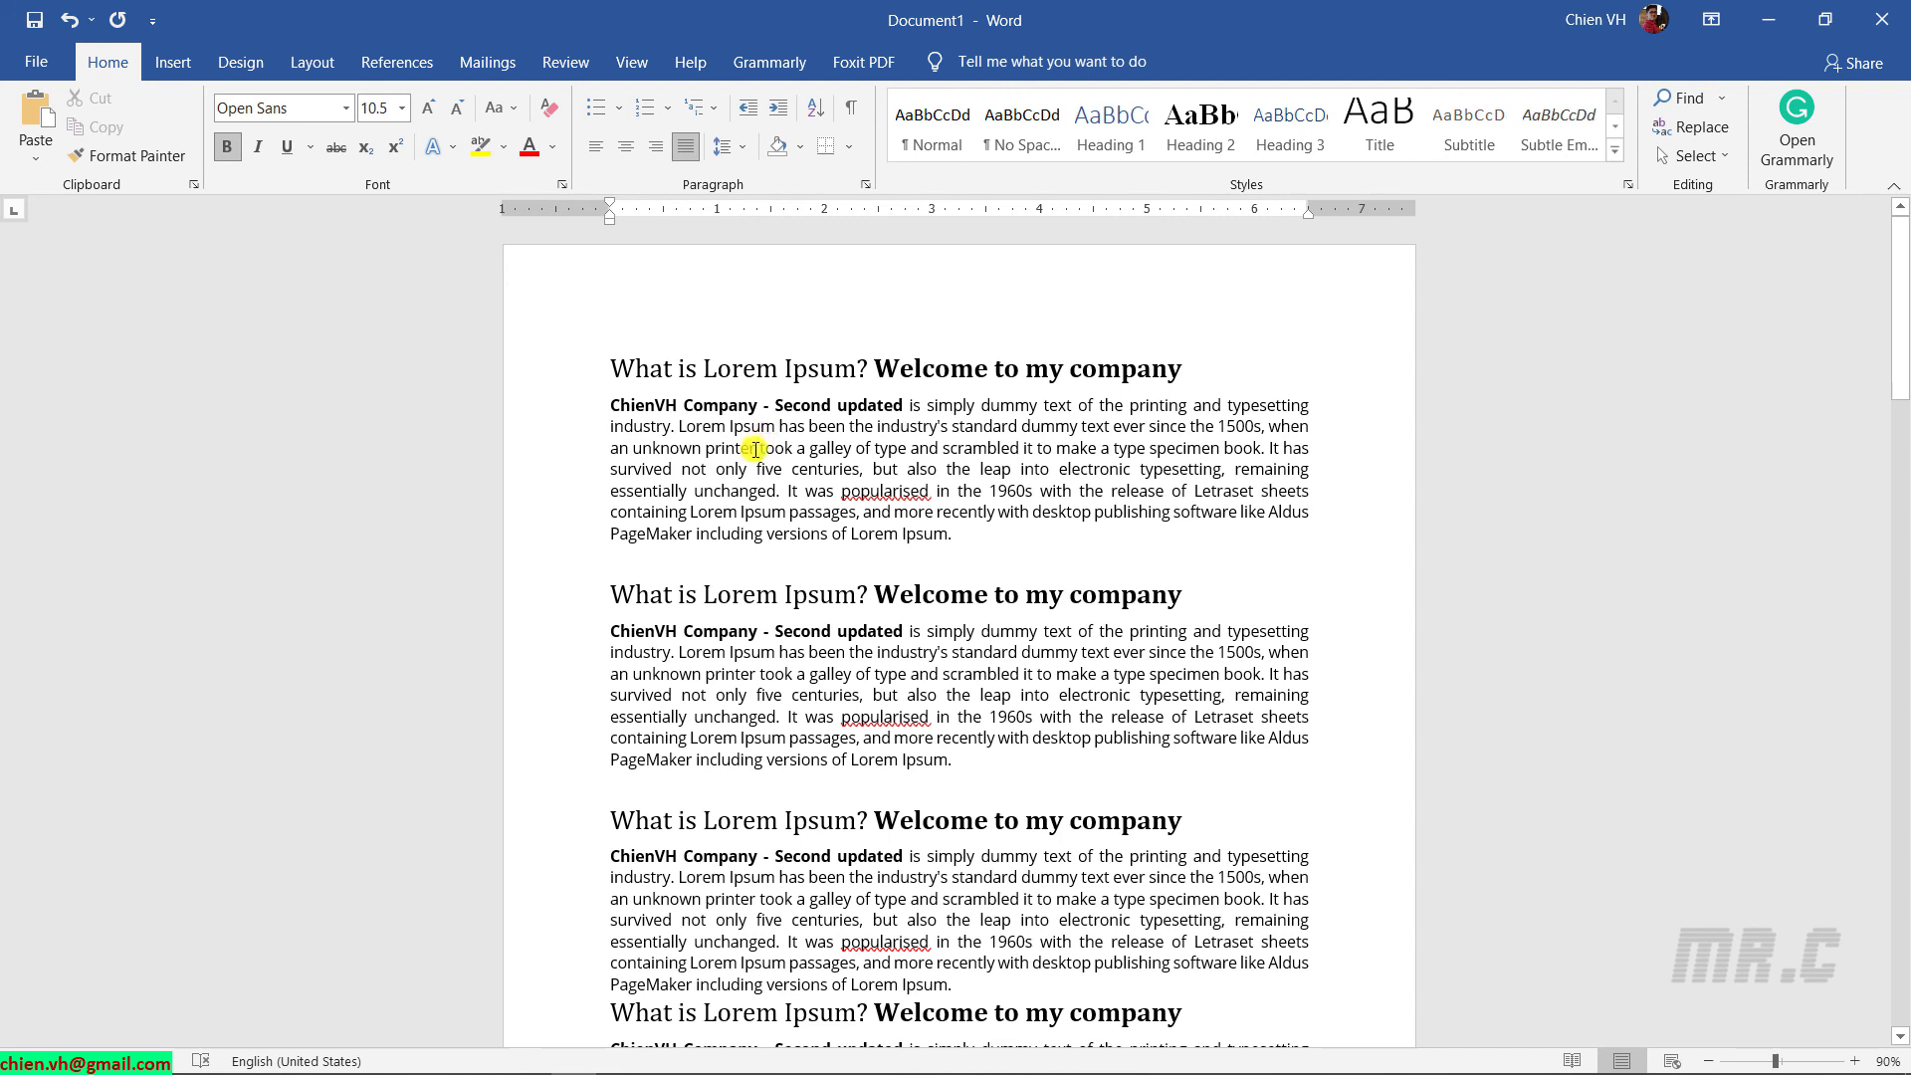
pyautogui.click(741, 403)
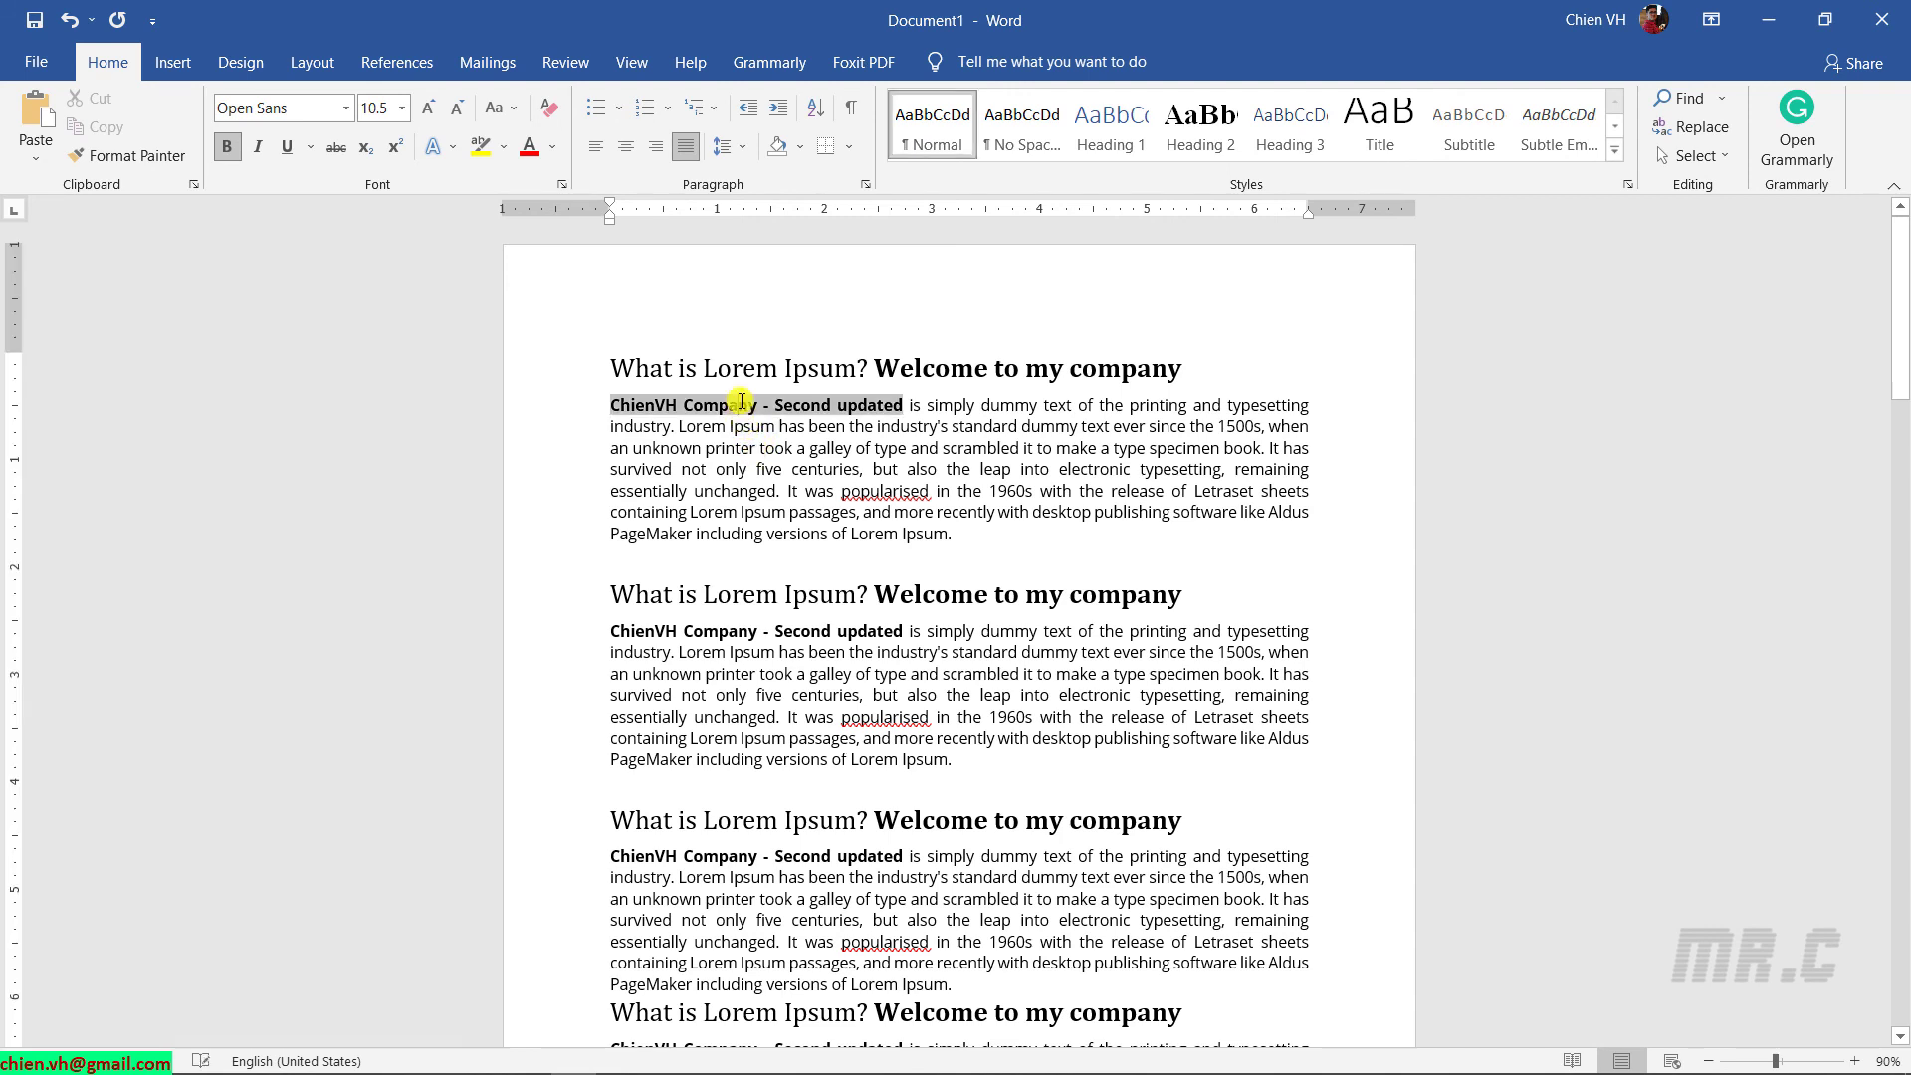
pyautogui.rightClick(742, 403)
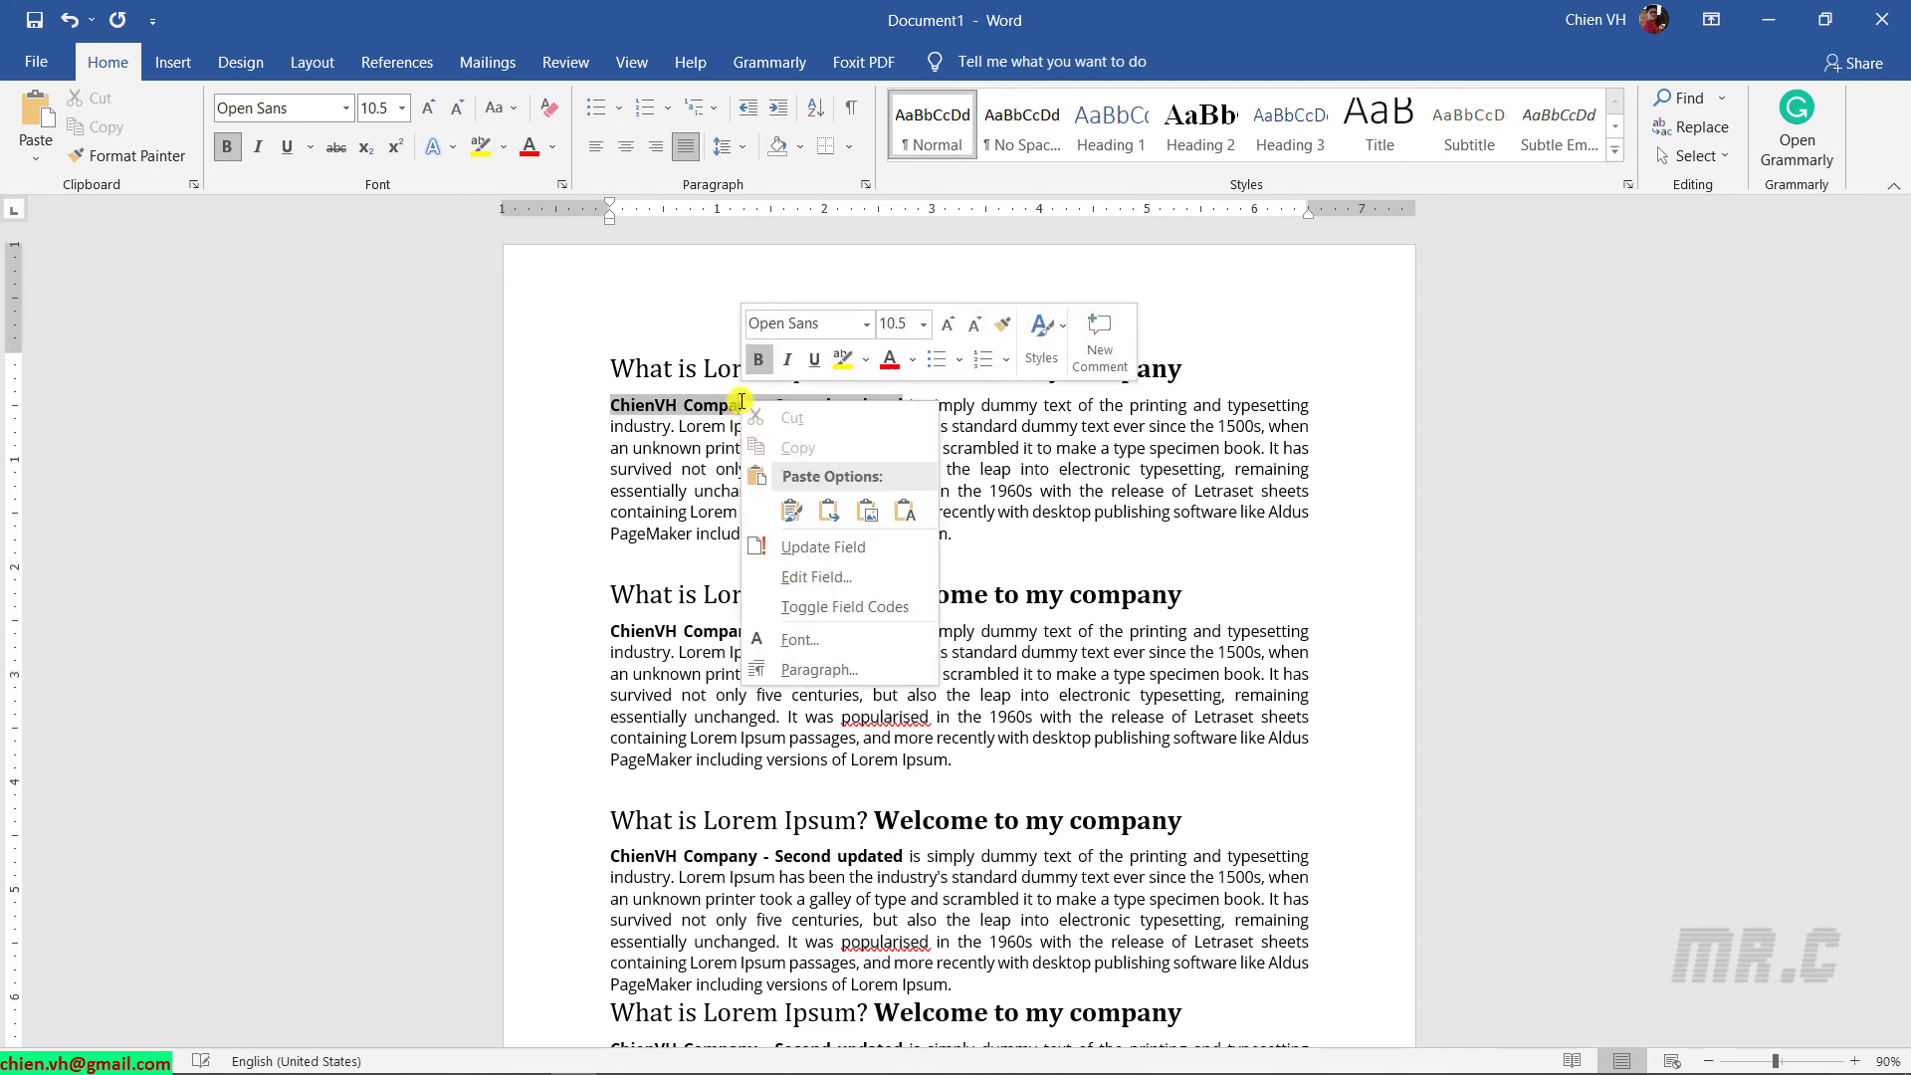
pyautogui.click(841, 548)
pyautogui.click(1136, 540)
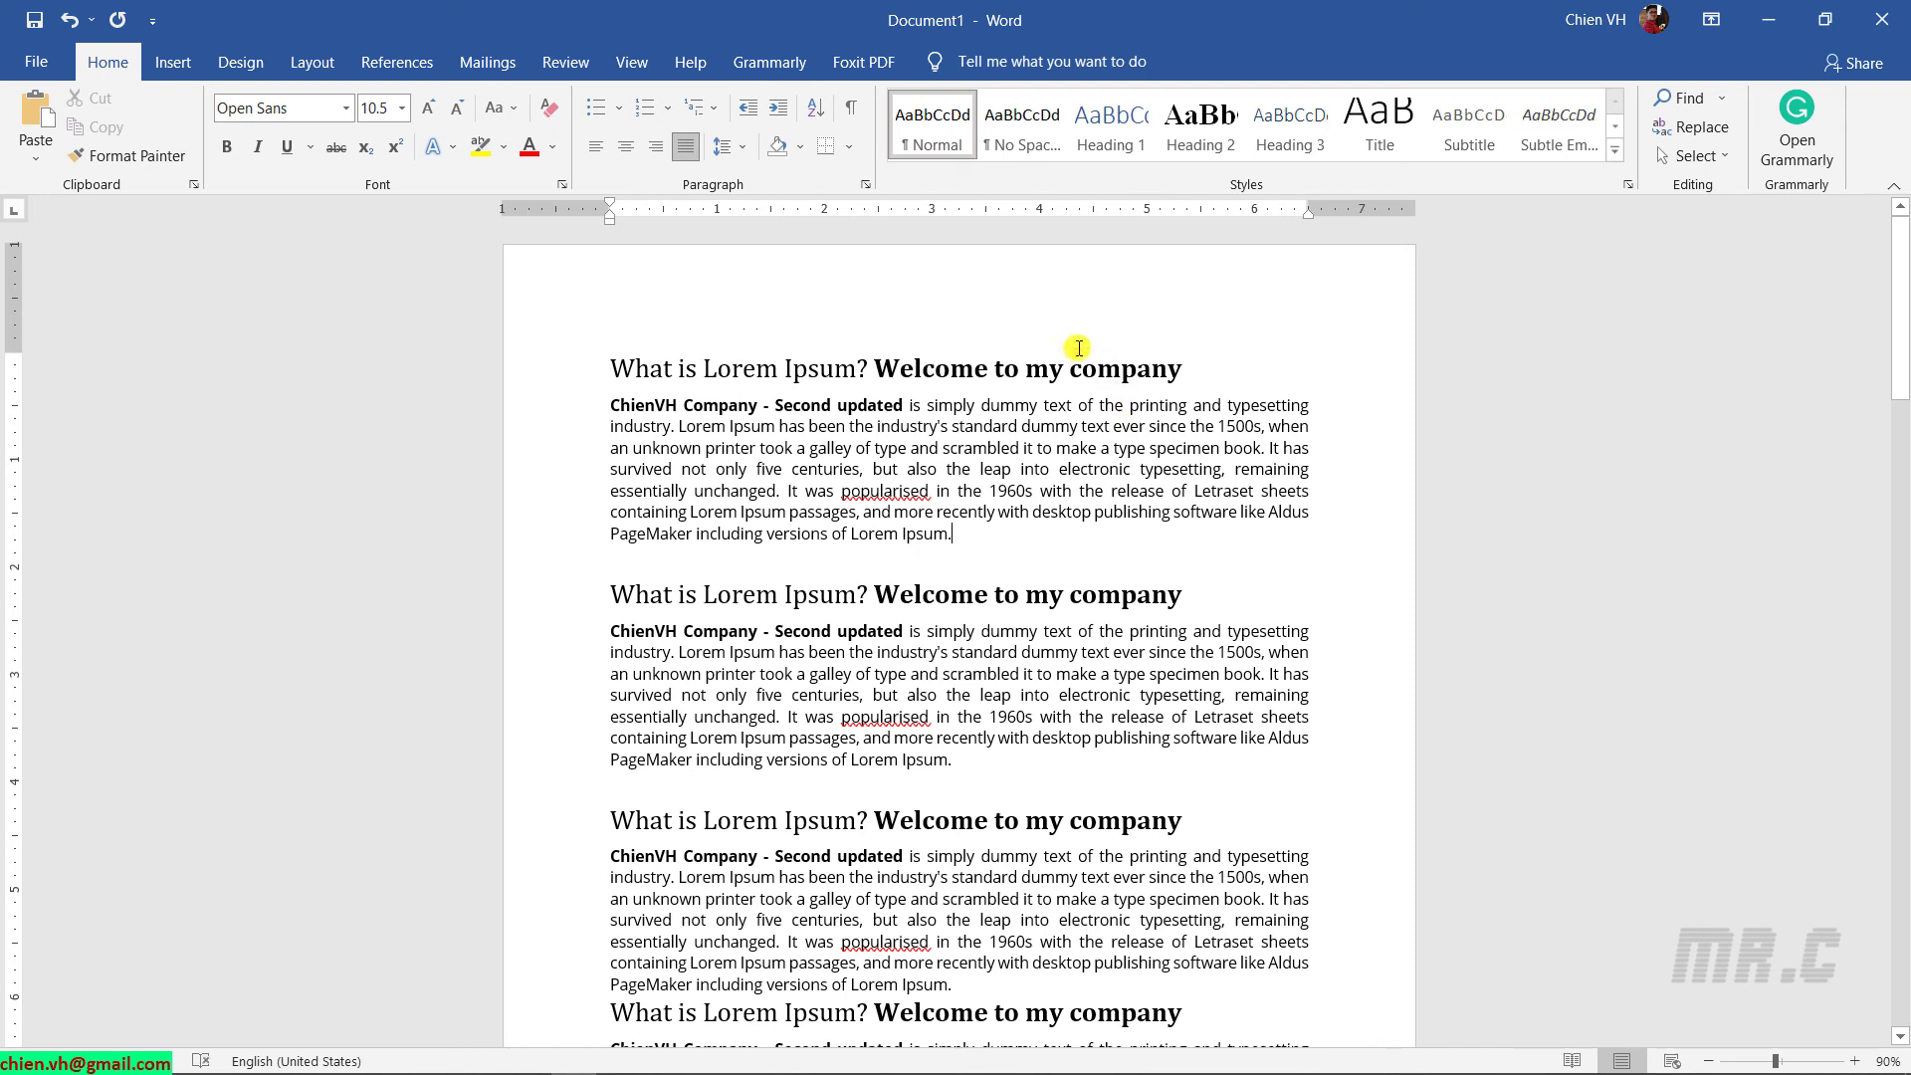
pyautogui.click(1047, 370)
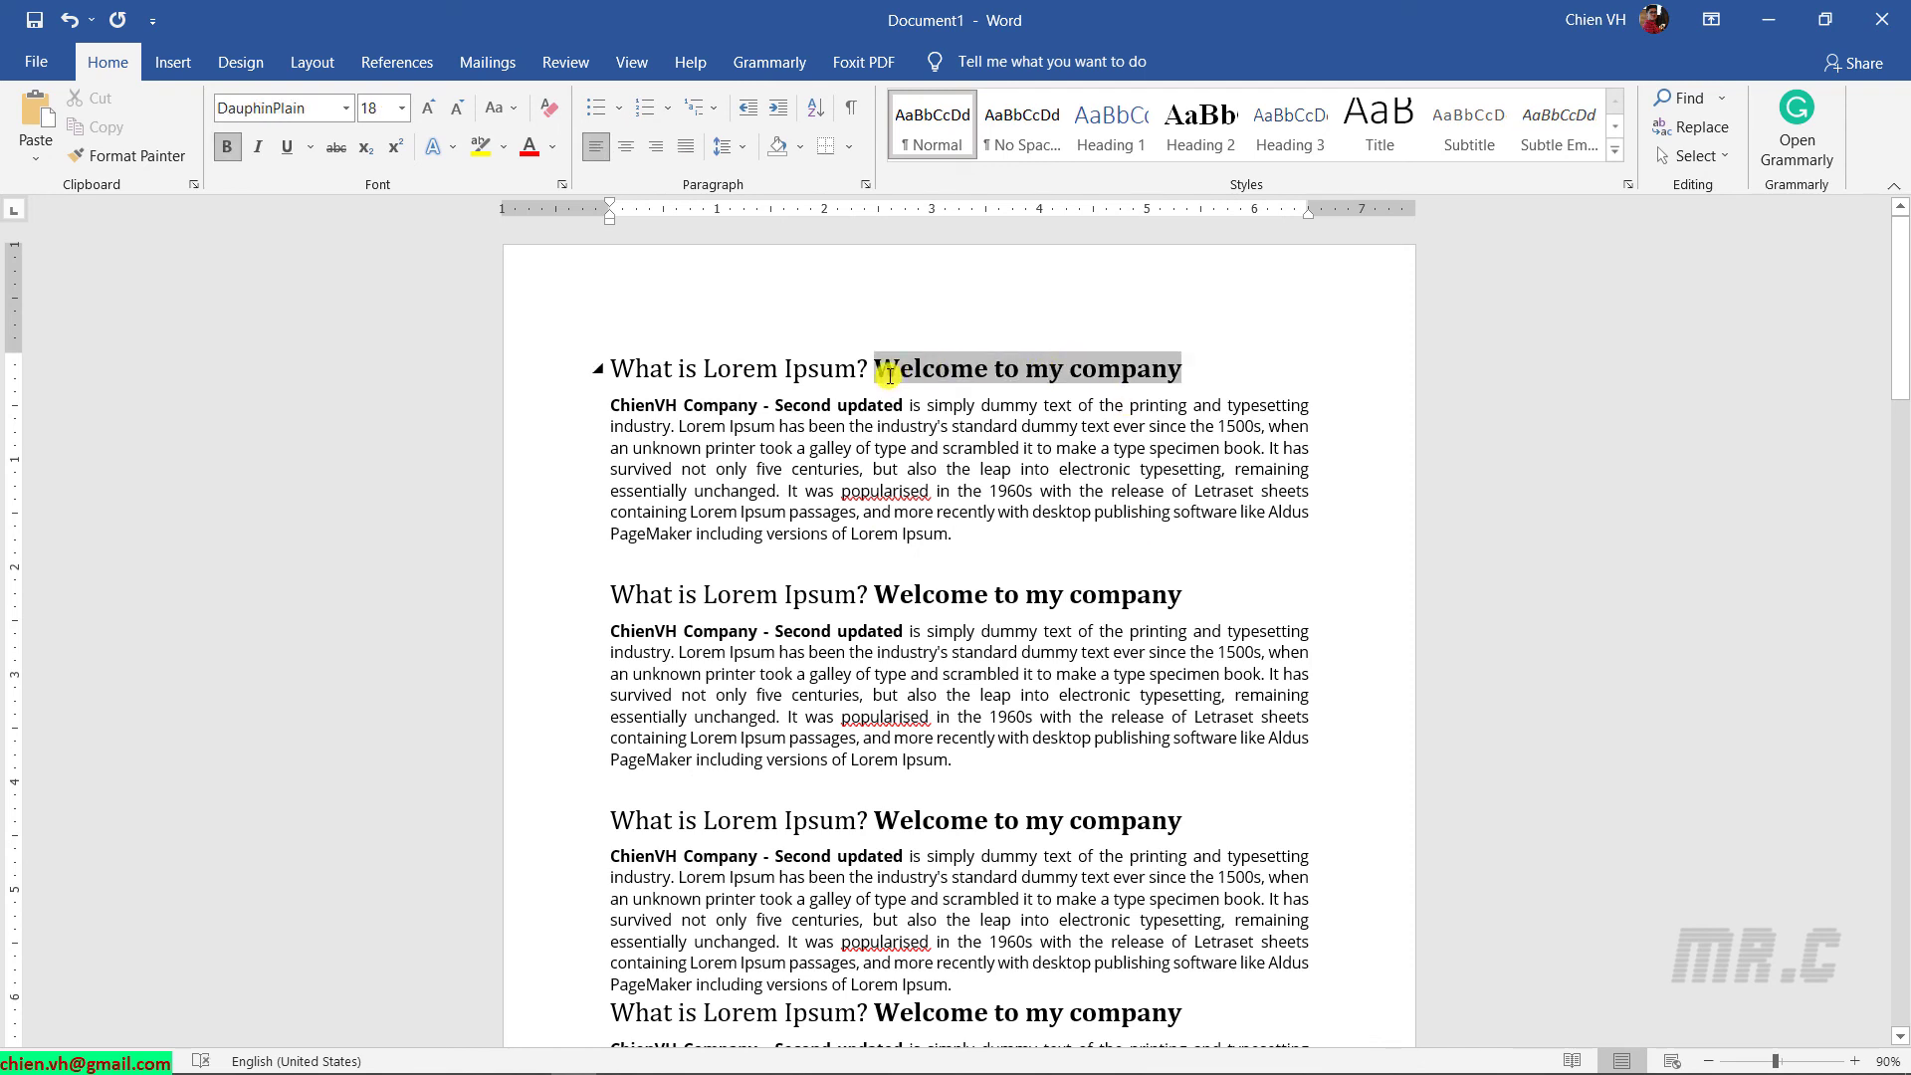
pyautogui.press('Down')
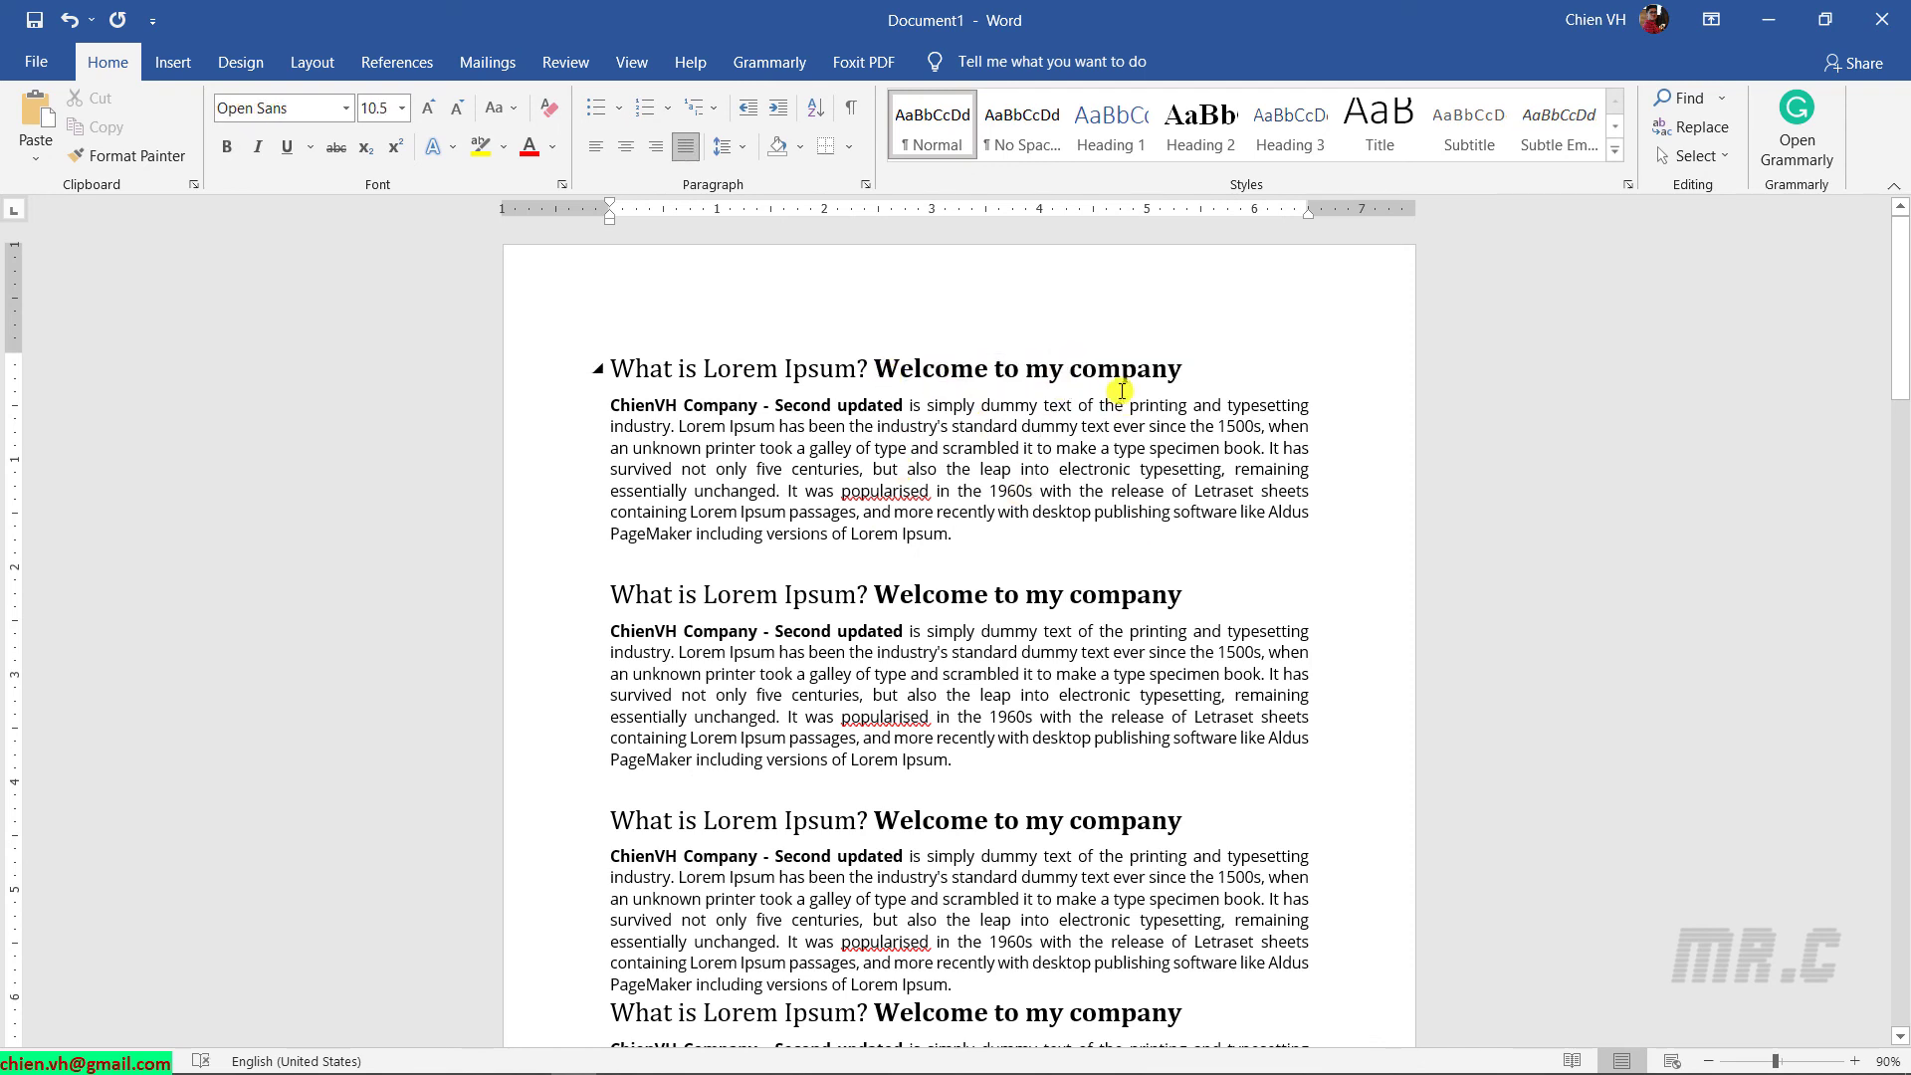